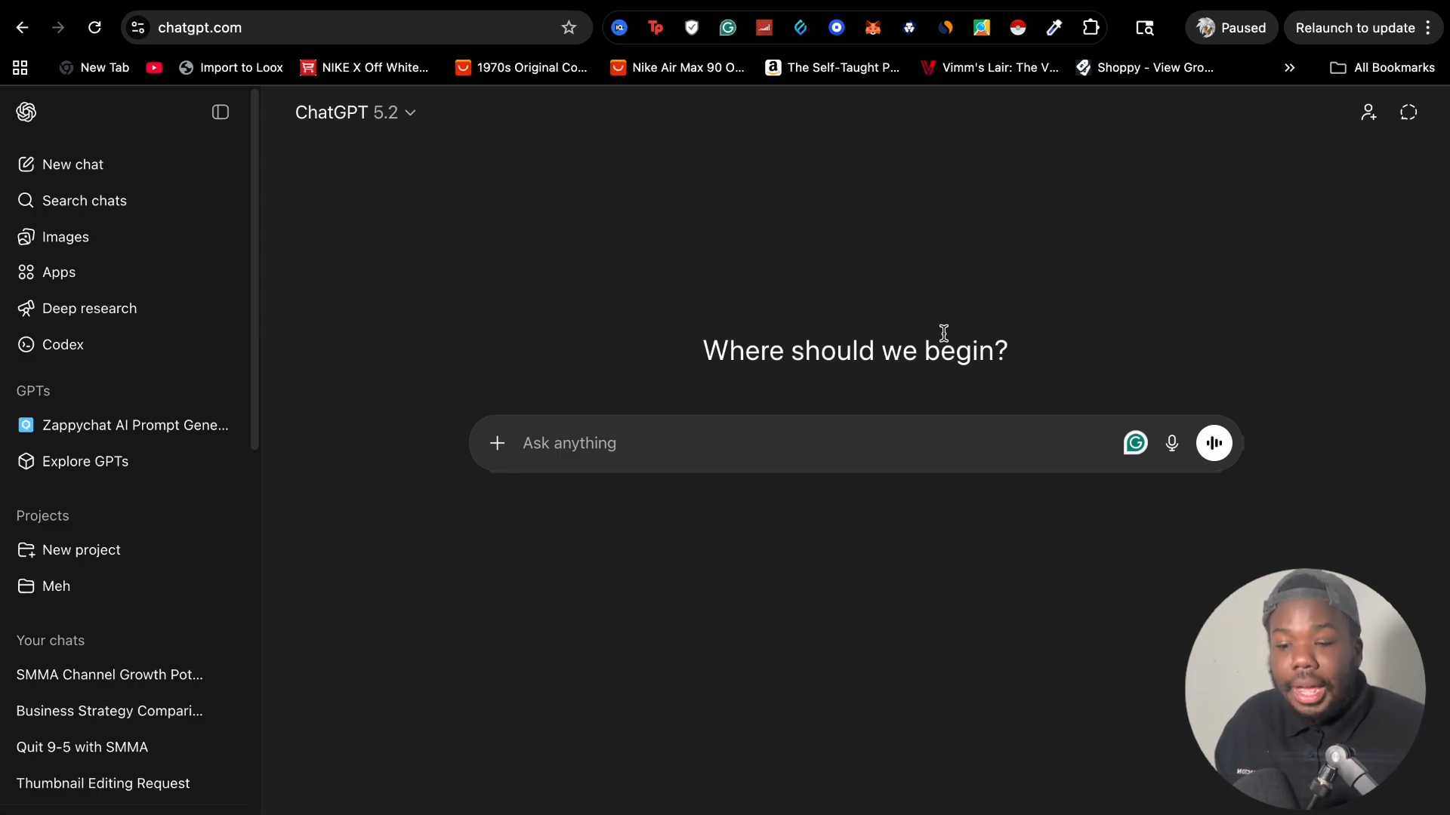
Ask ChatGPT to "give me some proven offers to run a facebook lead generation campaign for a roofer to get them more roof replacements"
{"action": "left_click", "coordinate": [766, 465]}
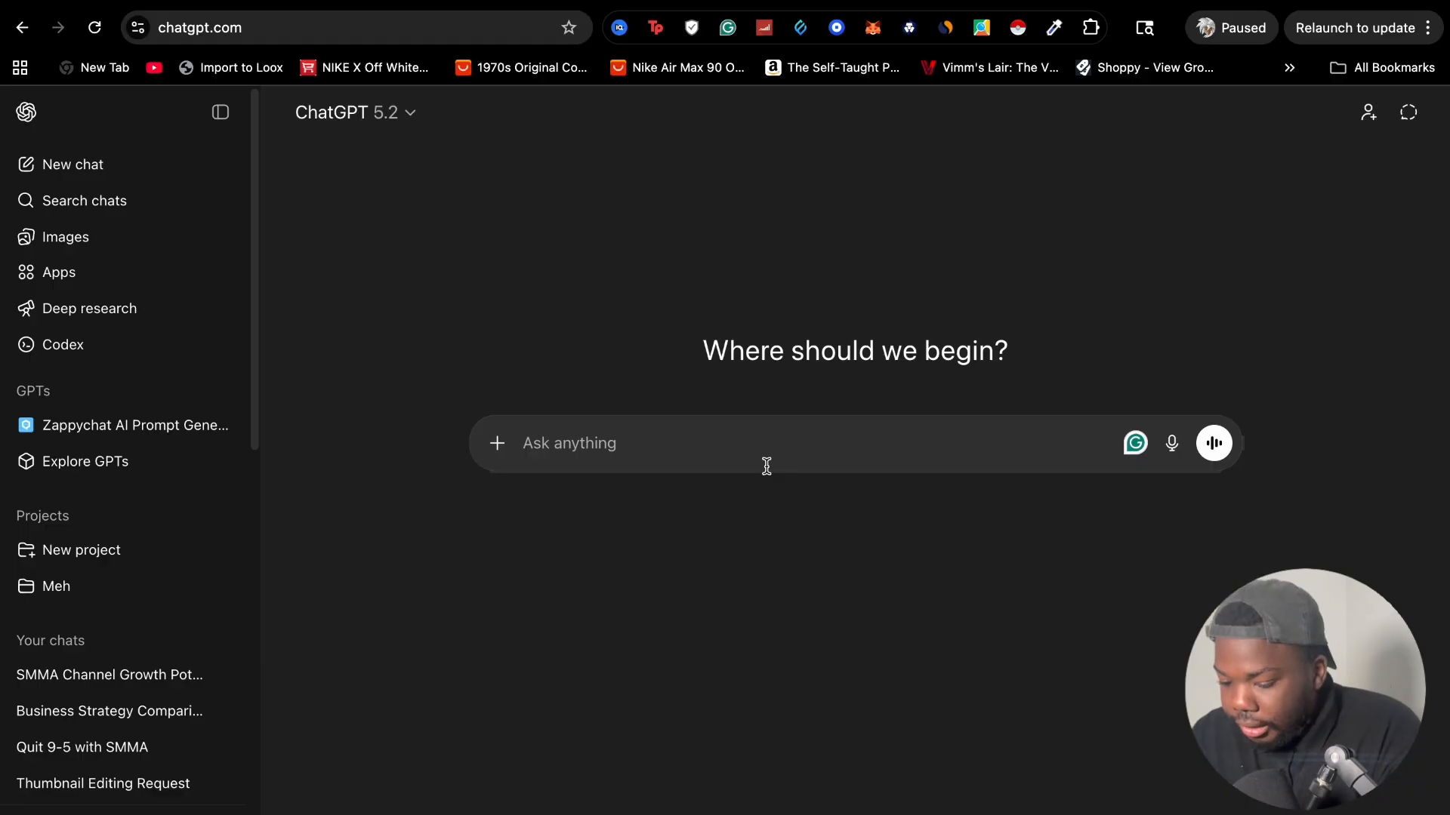
{"action": "type", "text": "give me some proven pf"}
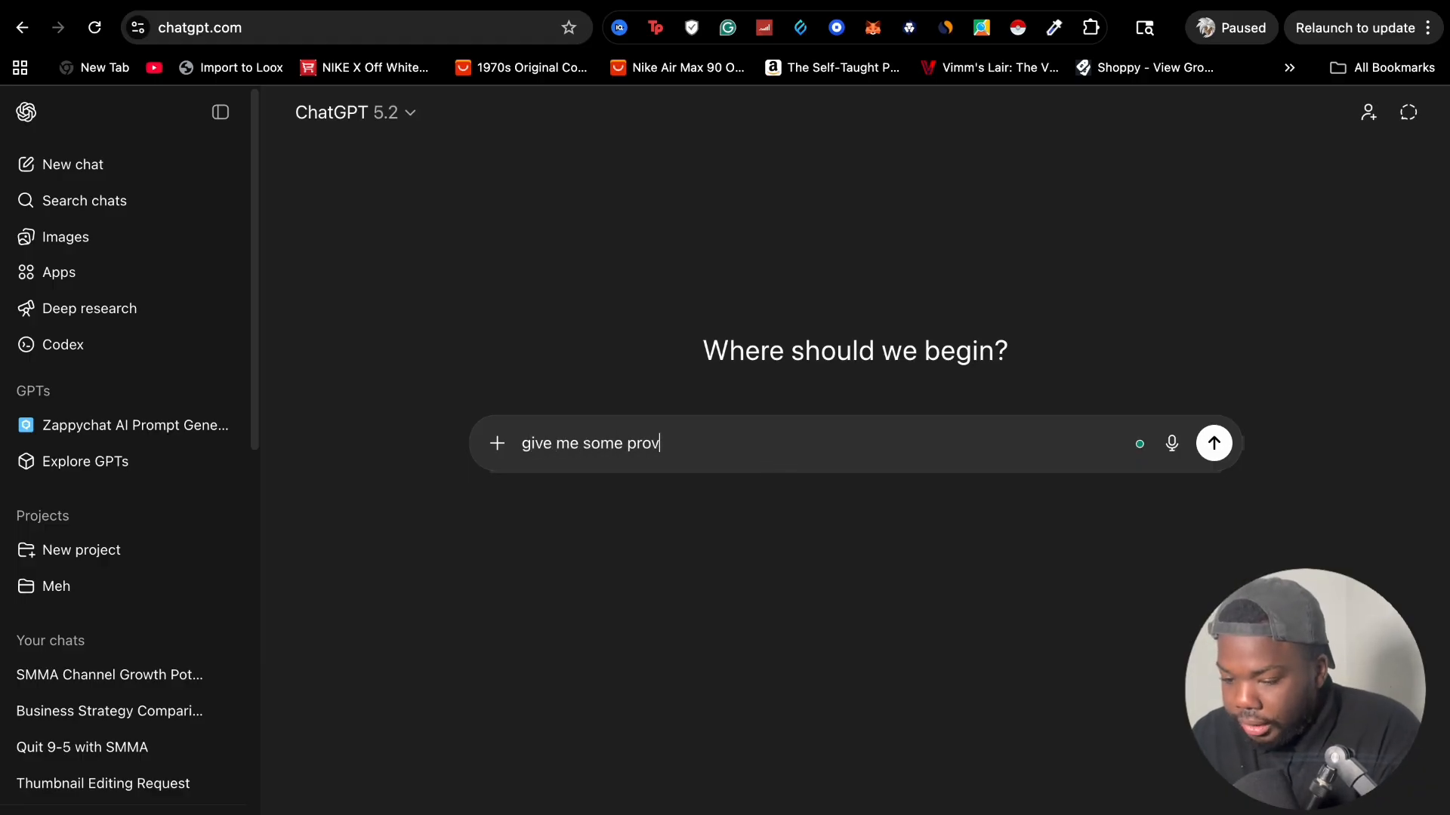
{"action": "type", "text": "fers"}
{"action": "type", "text": "to run a facebook lead generation campaign for a roofer to get them more roof re"}
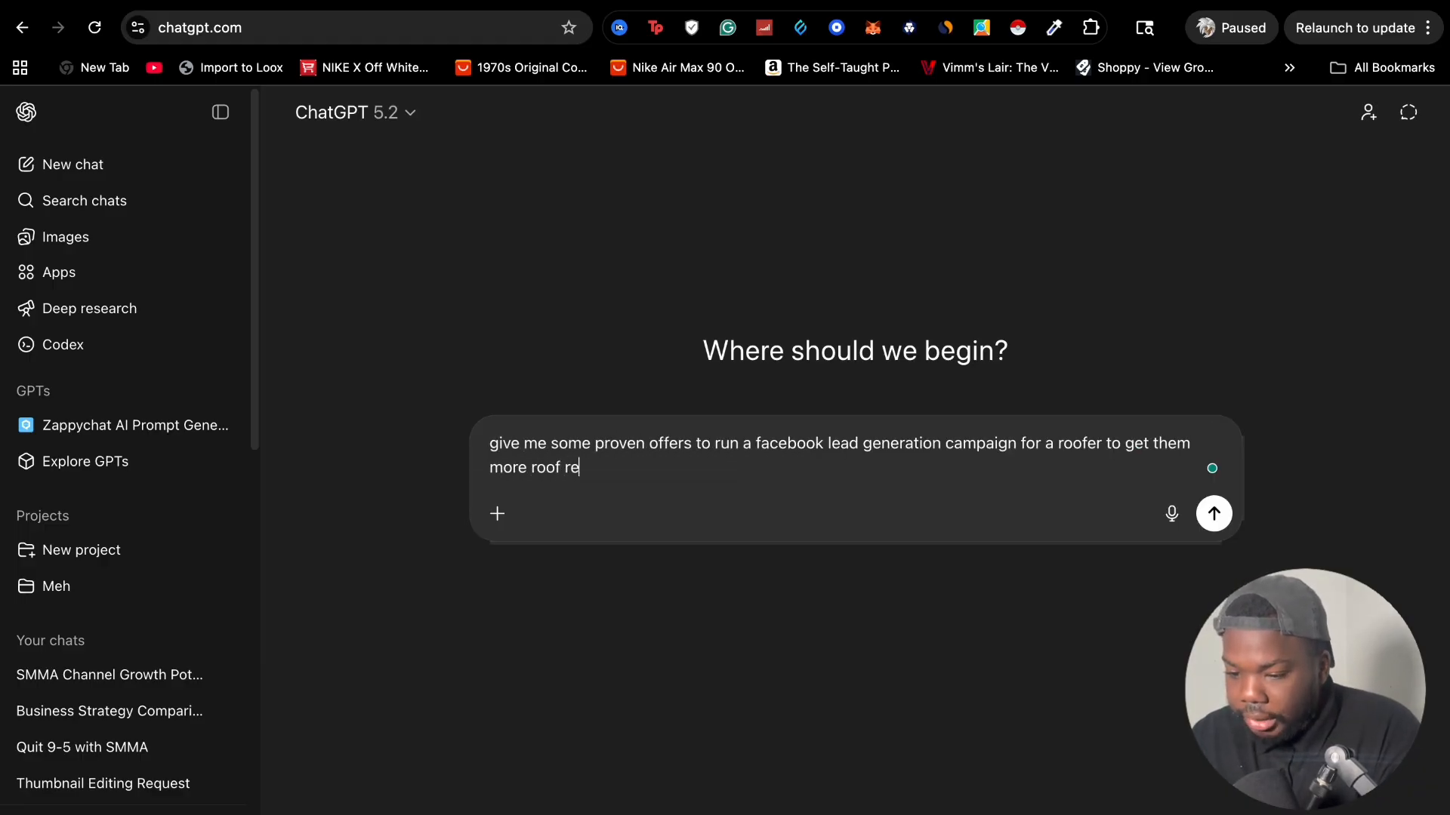
{"action": "type", "text": "placements"}
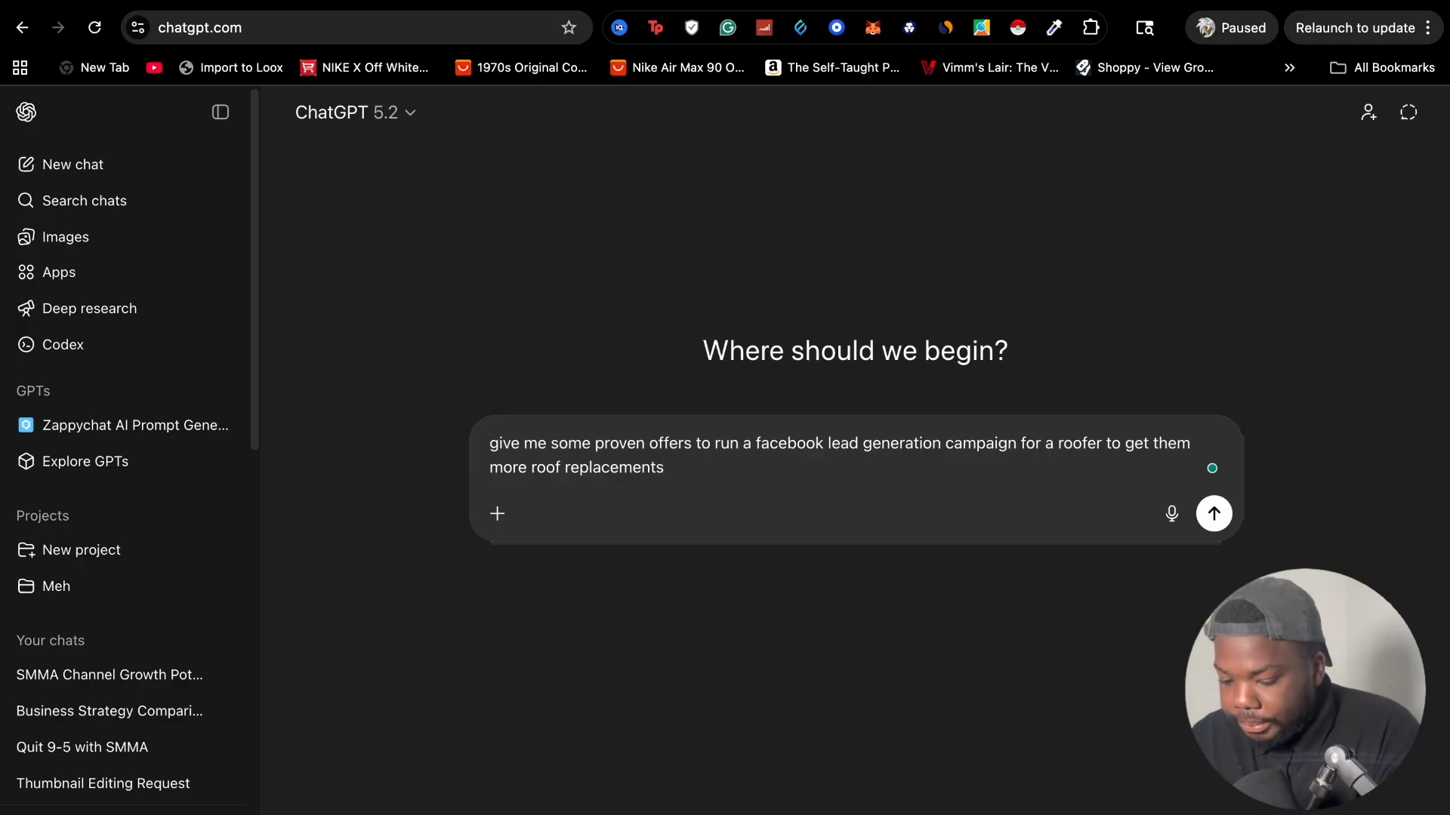
{"action": "key", "text": "Return"}
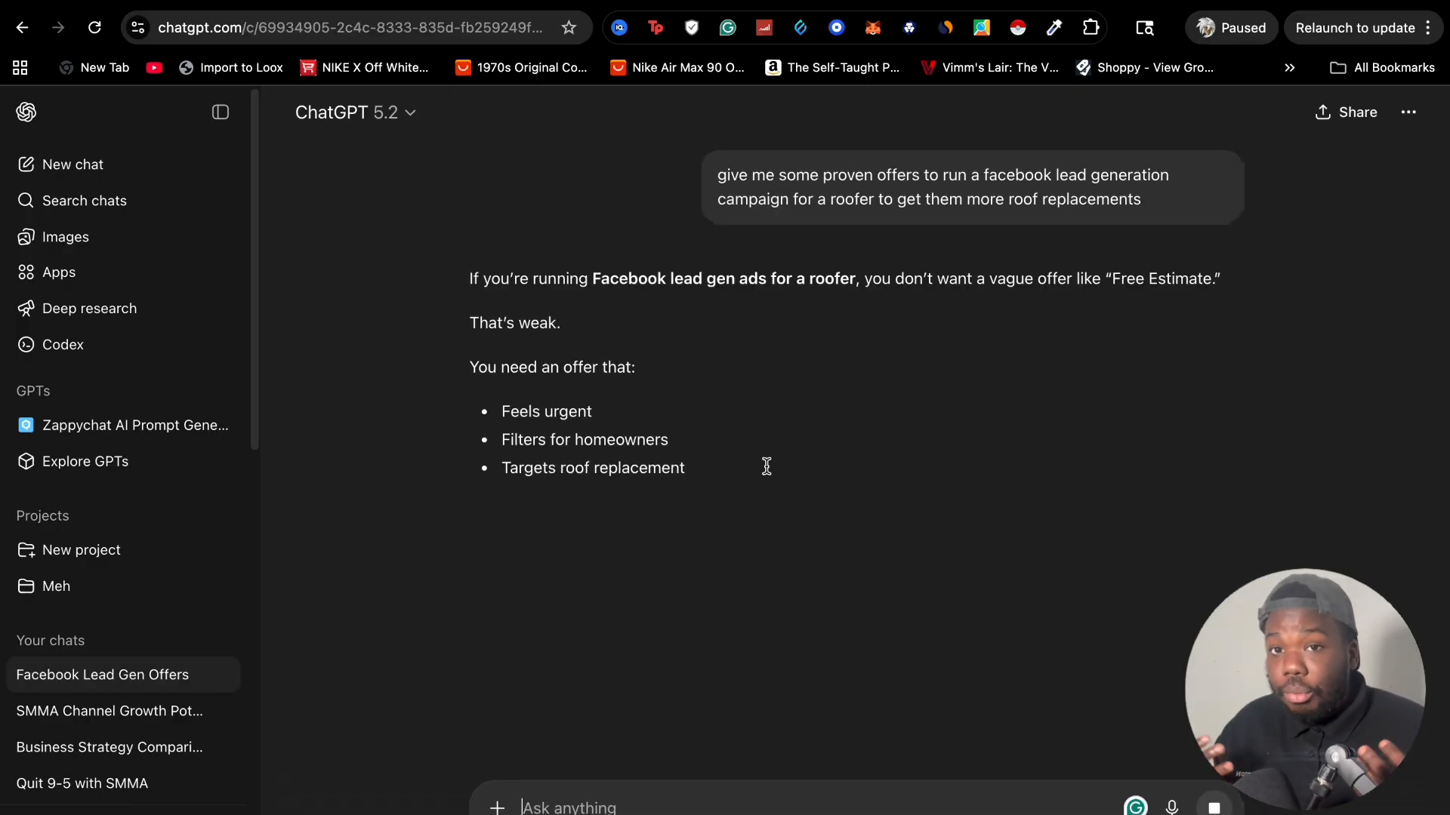
Read through the suggested roofing offers in the reply, including each offer's wording, why it works and its angle
{"action": "scroll", "coordinate": [623, 408], "scroll_direction": "down", "scroll_amount": 3}
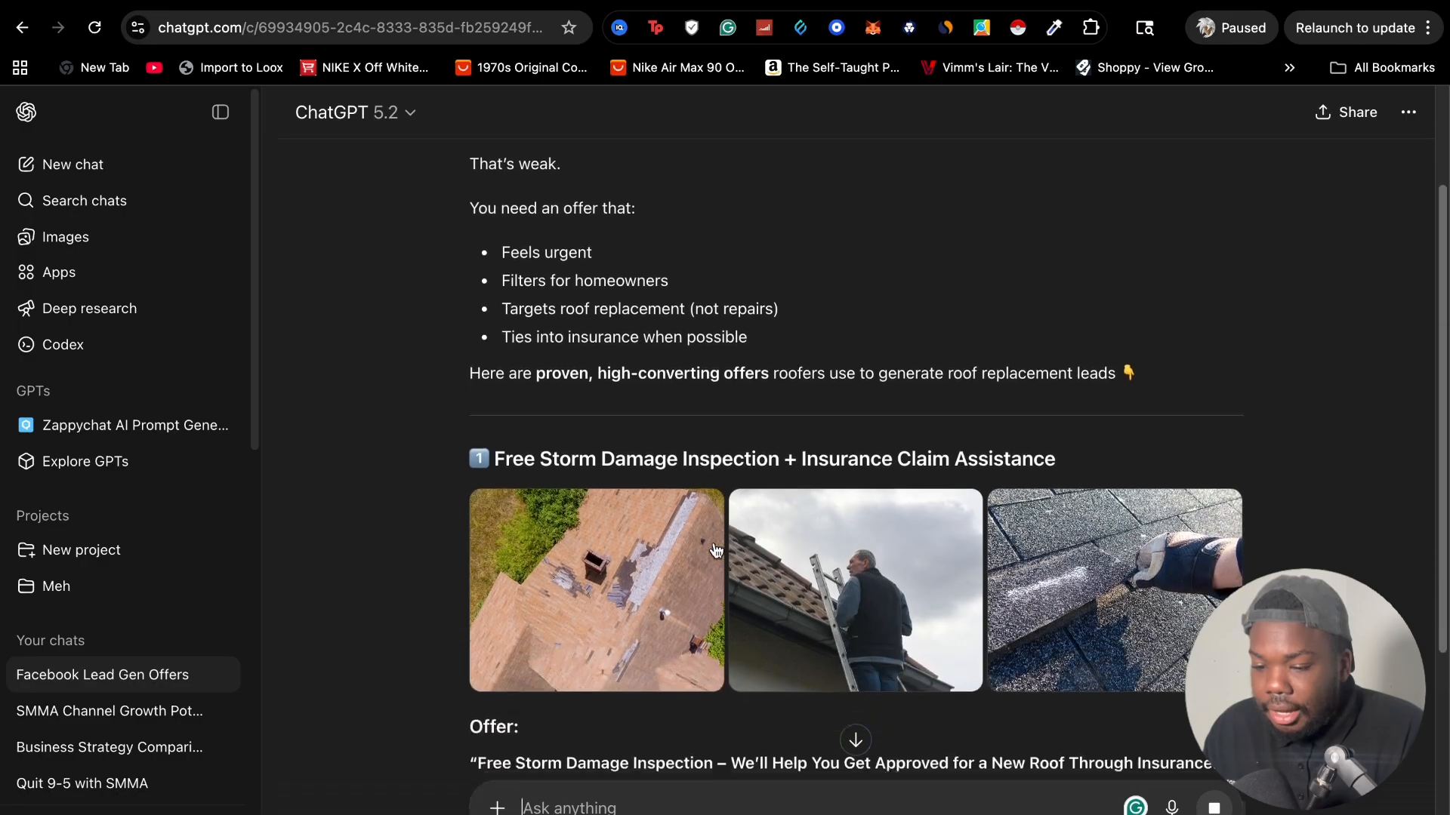
{"action": "scroll", "coordinate": [624, 404], "scroll_direction": "down", "scroll_amount": 6}
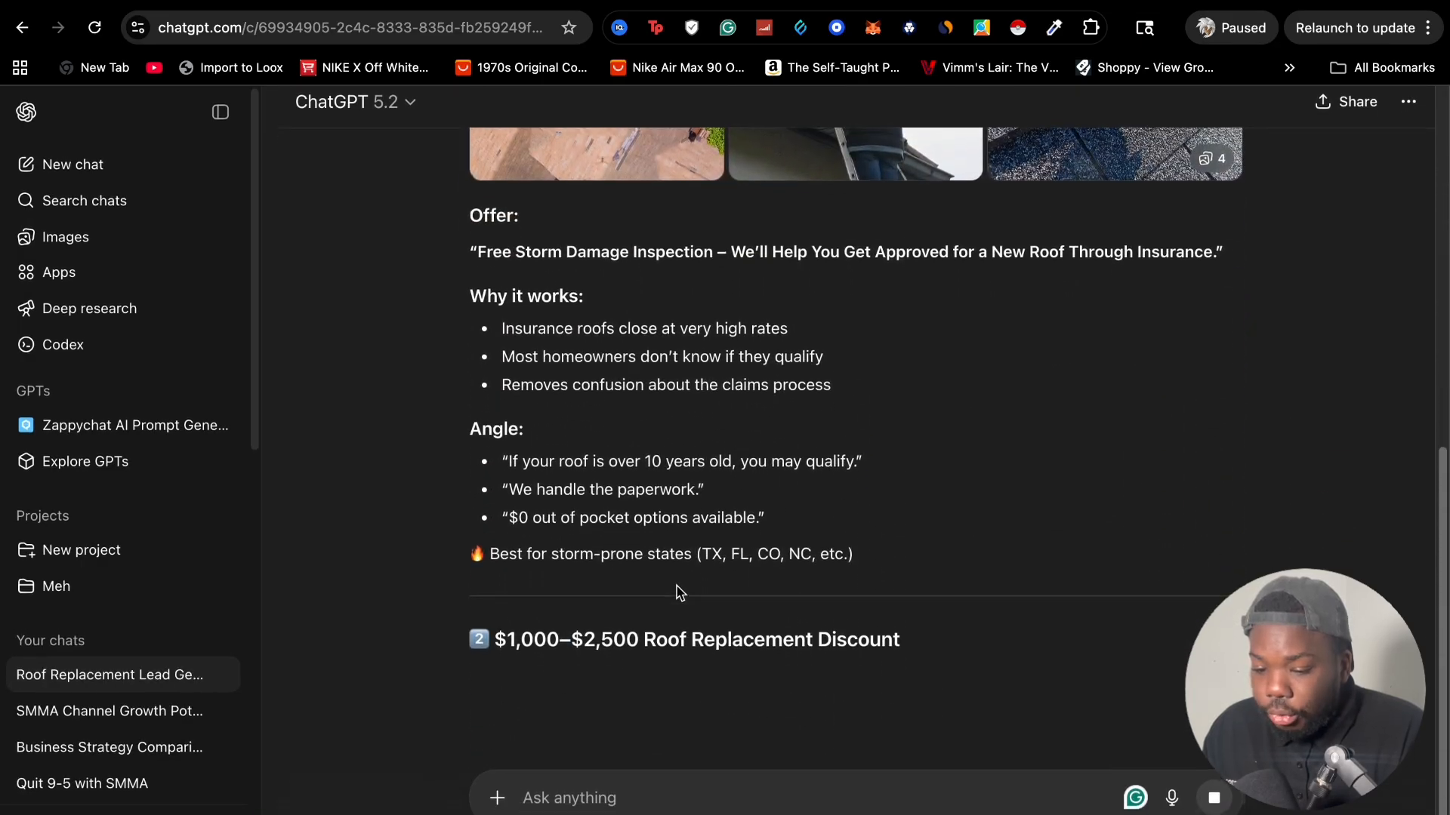
{"action": "scroll", "coordinate": [677, 593], "scroll_direction": "down", "scroll_amount": 7}
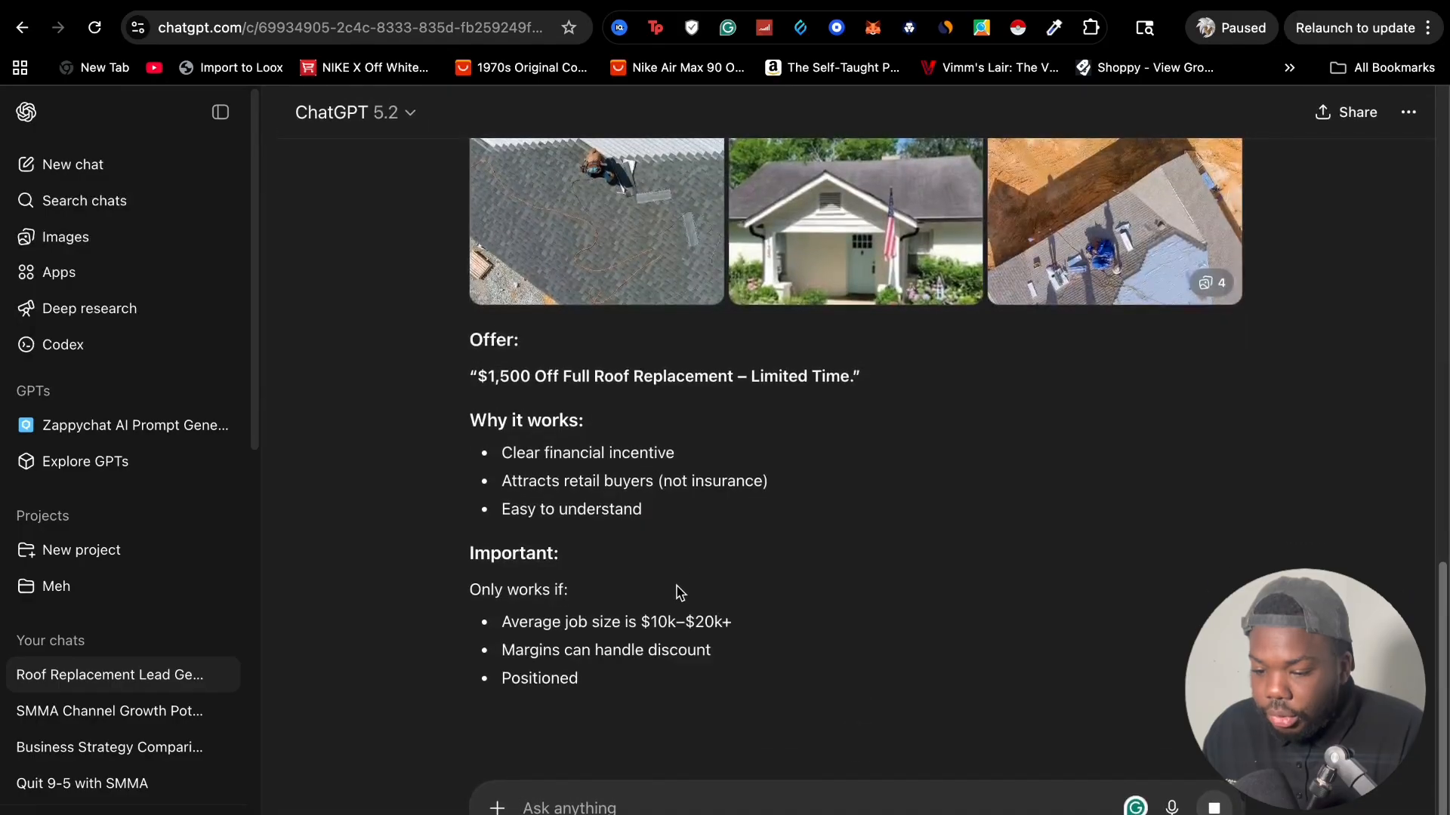
{"action": "scroll", "coordinate": [677, 593], "scroll_direction": "down", "scroll_amount": 2}
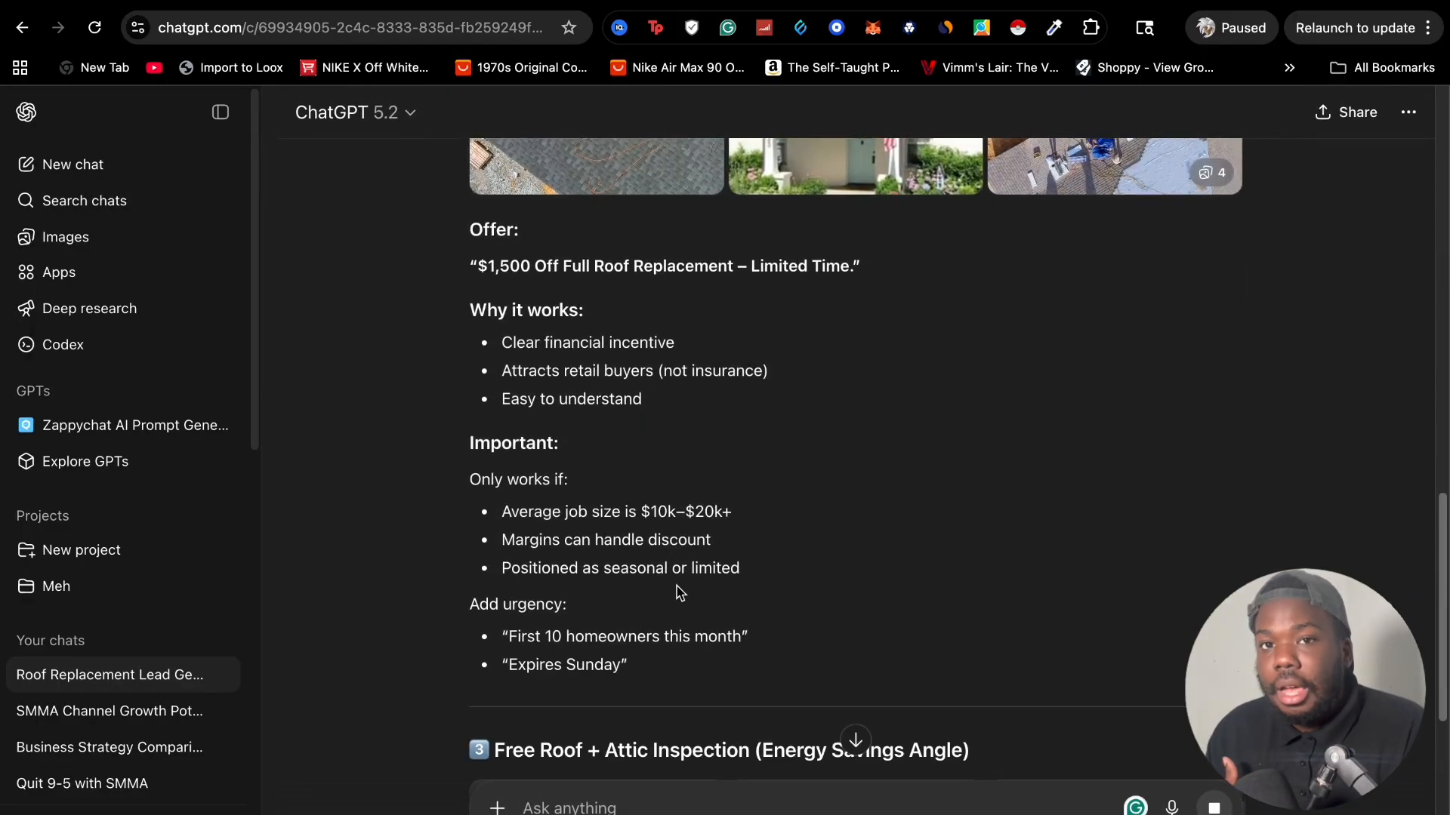
{"action": "scroll", "coordinate": [678, 593], "scroll_direction": "down", "scroll_amount": 5}
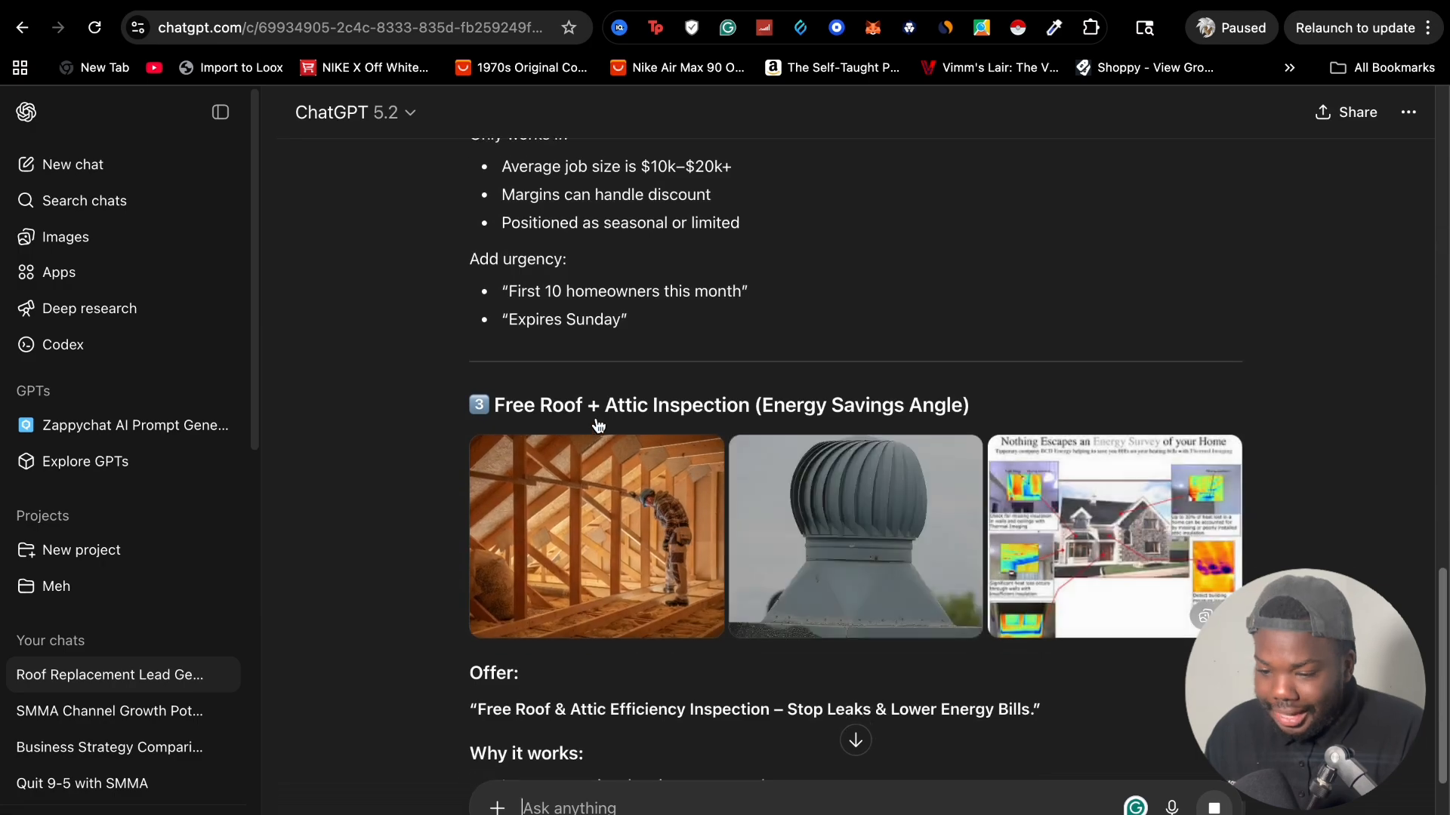
{"action": "scroll", "coordinate": [691, 436], "scroll_direction": "down", "scroll_amount": 10}
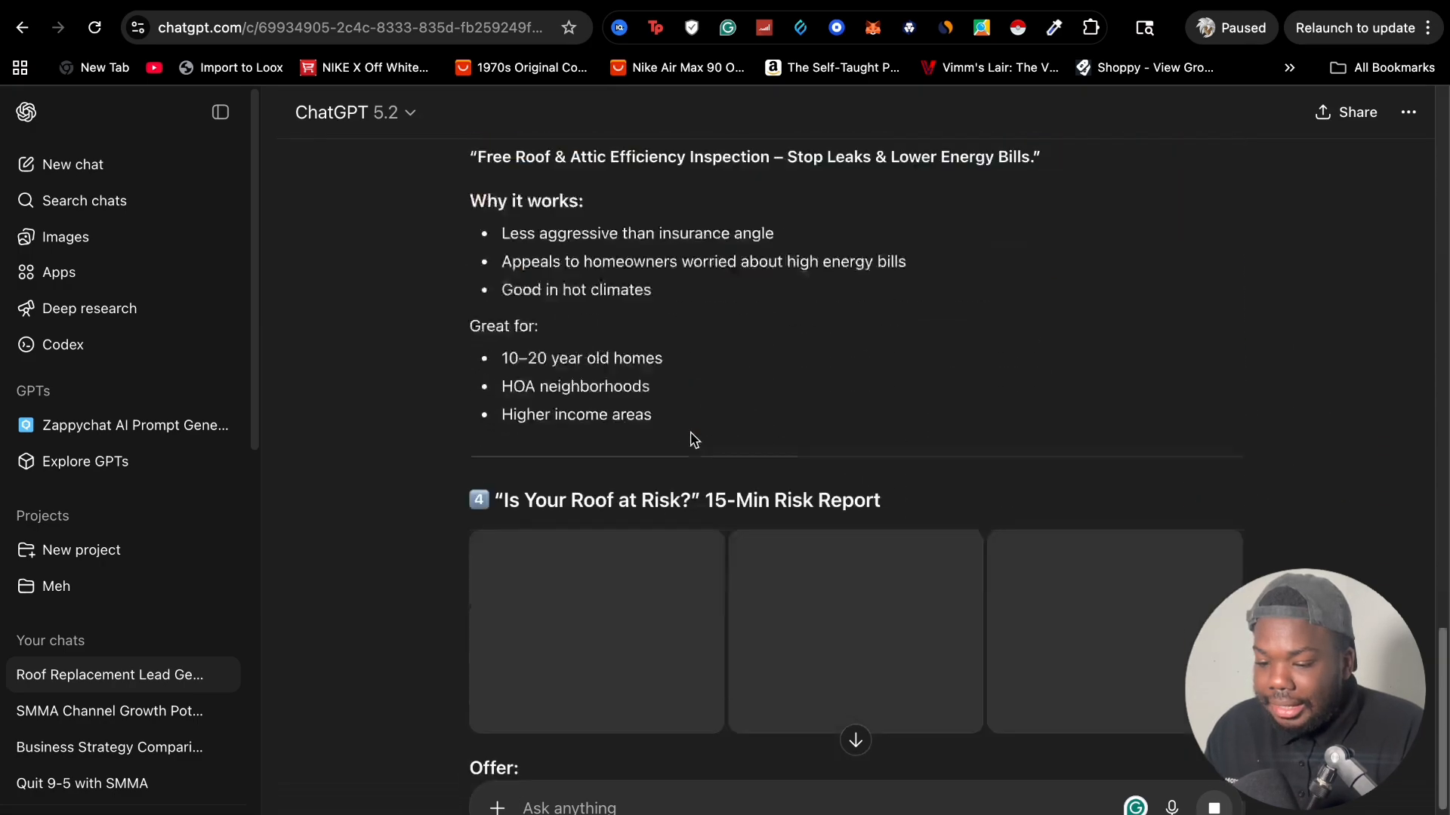
{"action": "scroll", "coordinate": [687, 479], "scroll_direction": "up", "scroll_amount": 20}
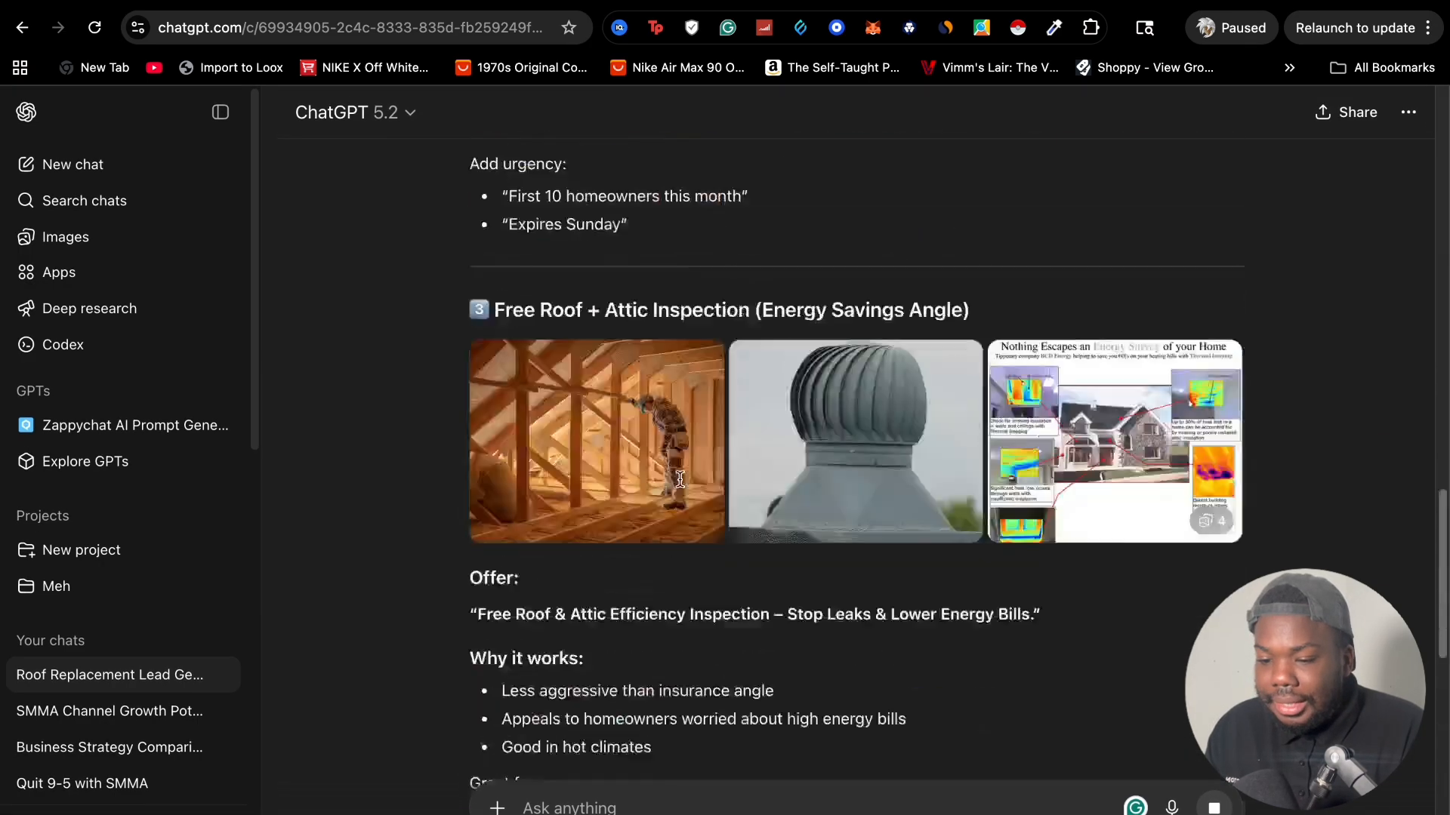
{"action": "scroll", "coordinate": [679, 483], "scroll_direction": "up", "scroll_amount": 1}
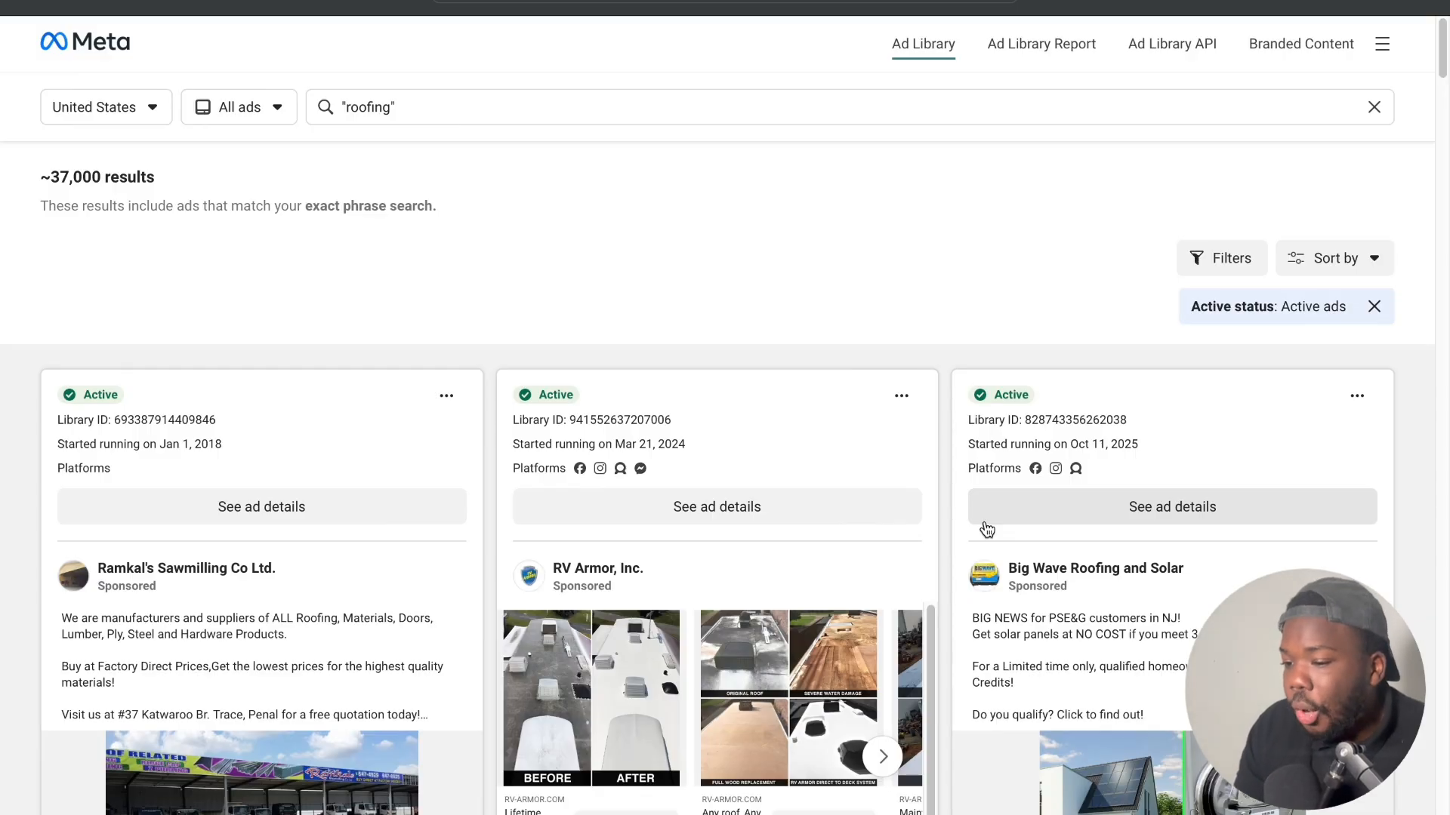
In the Meta Ad Library, examine the active United States ads for "roofing", comparing their offers, creatives and start dates
{"action": "left_click", "coordinate": [344, 108]}
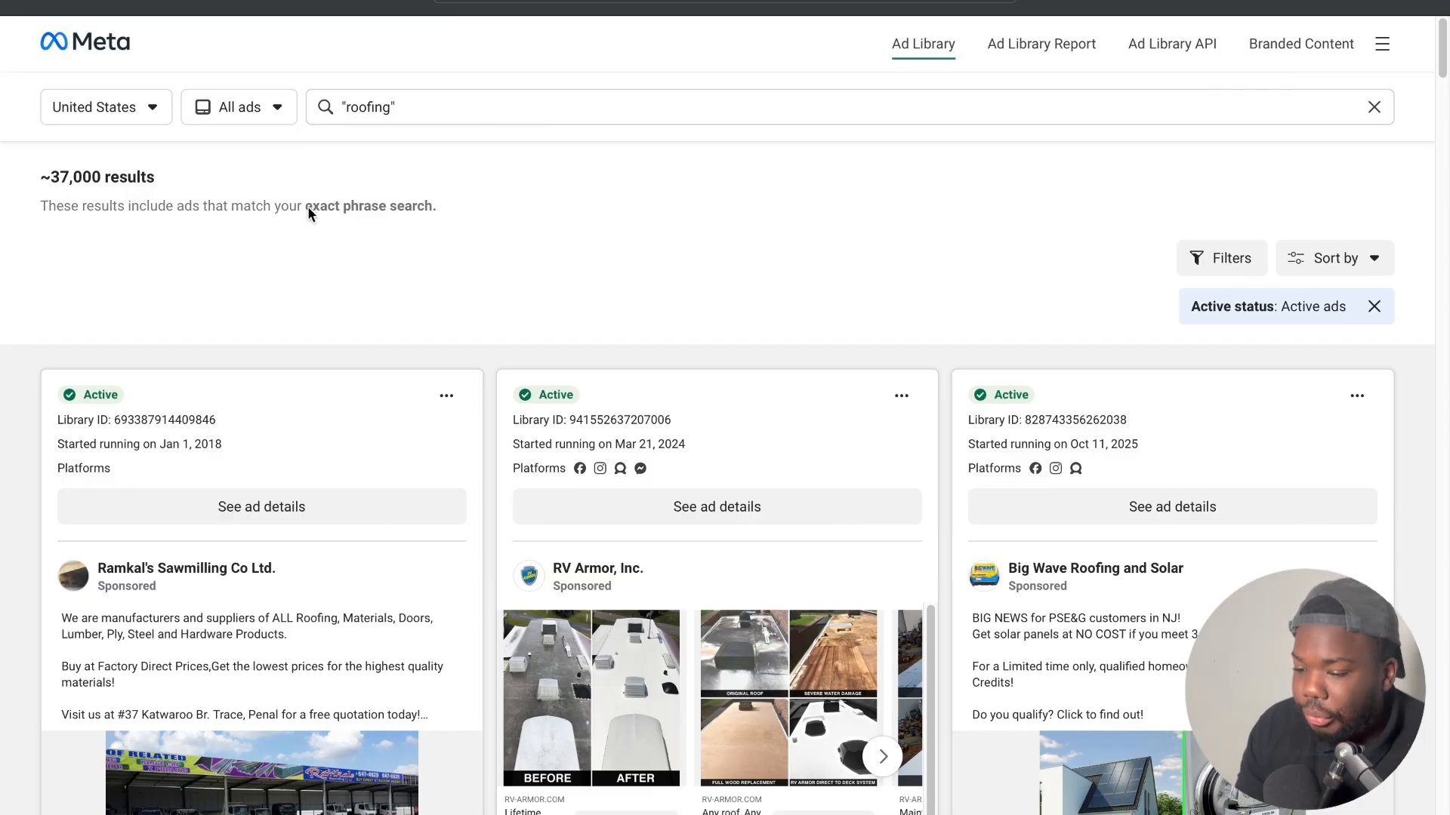
{"action": "scroll", "coordinate": [15, 401], "scroll_direction": "down", "scroll_amount": 5}
{"action": "scroll", "coordinate": [15, 400], "scroll_direction": "down", "scroll_amount": 8}
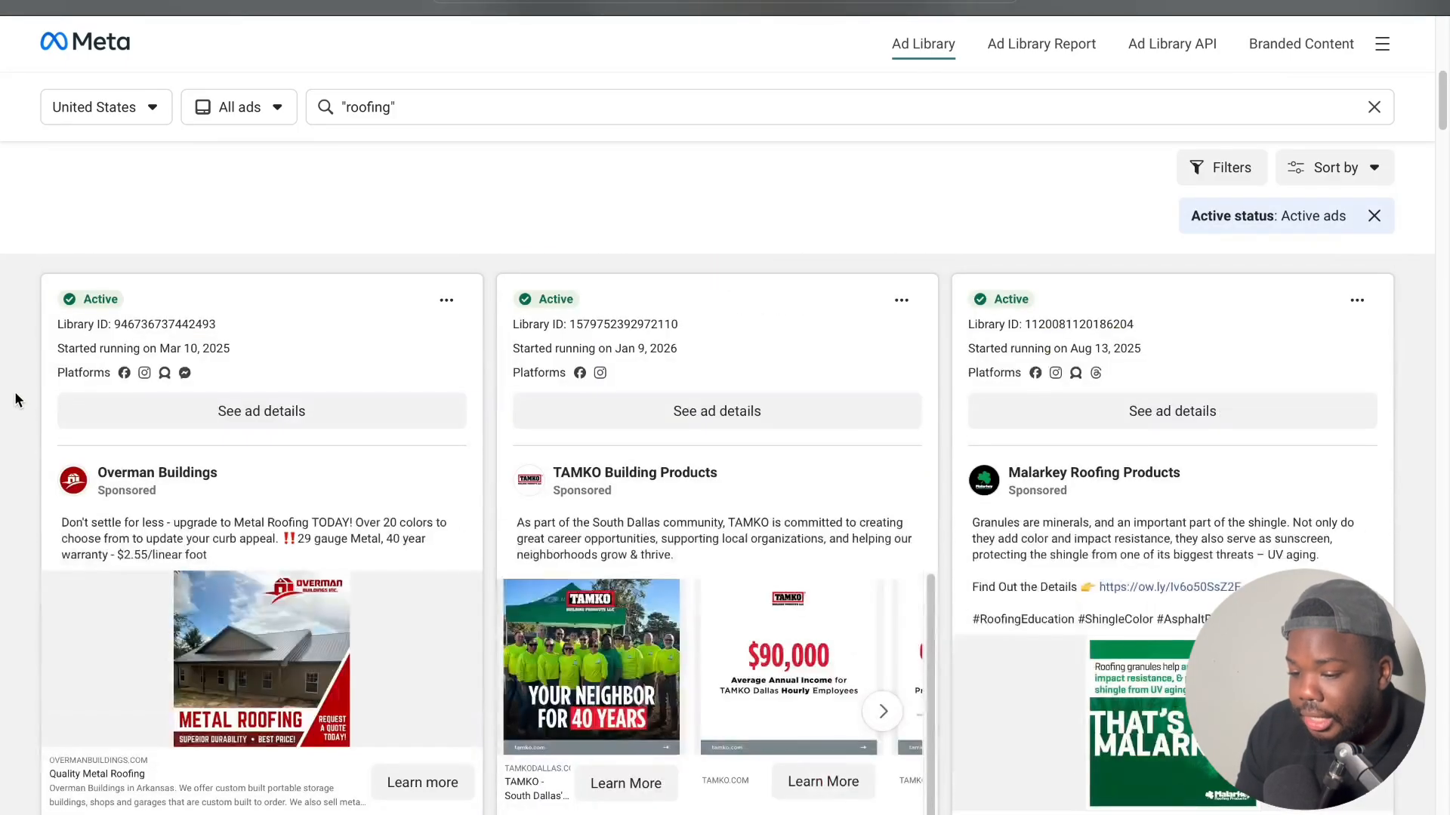
{"action": "scroll", "coordinate": [15, 400], "scroll_direction": "down", "scroll_amount": 3}
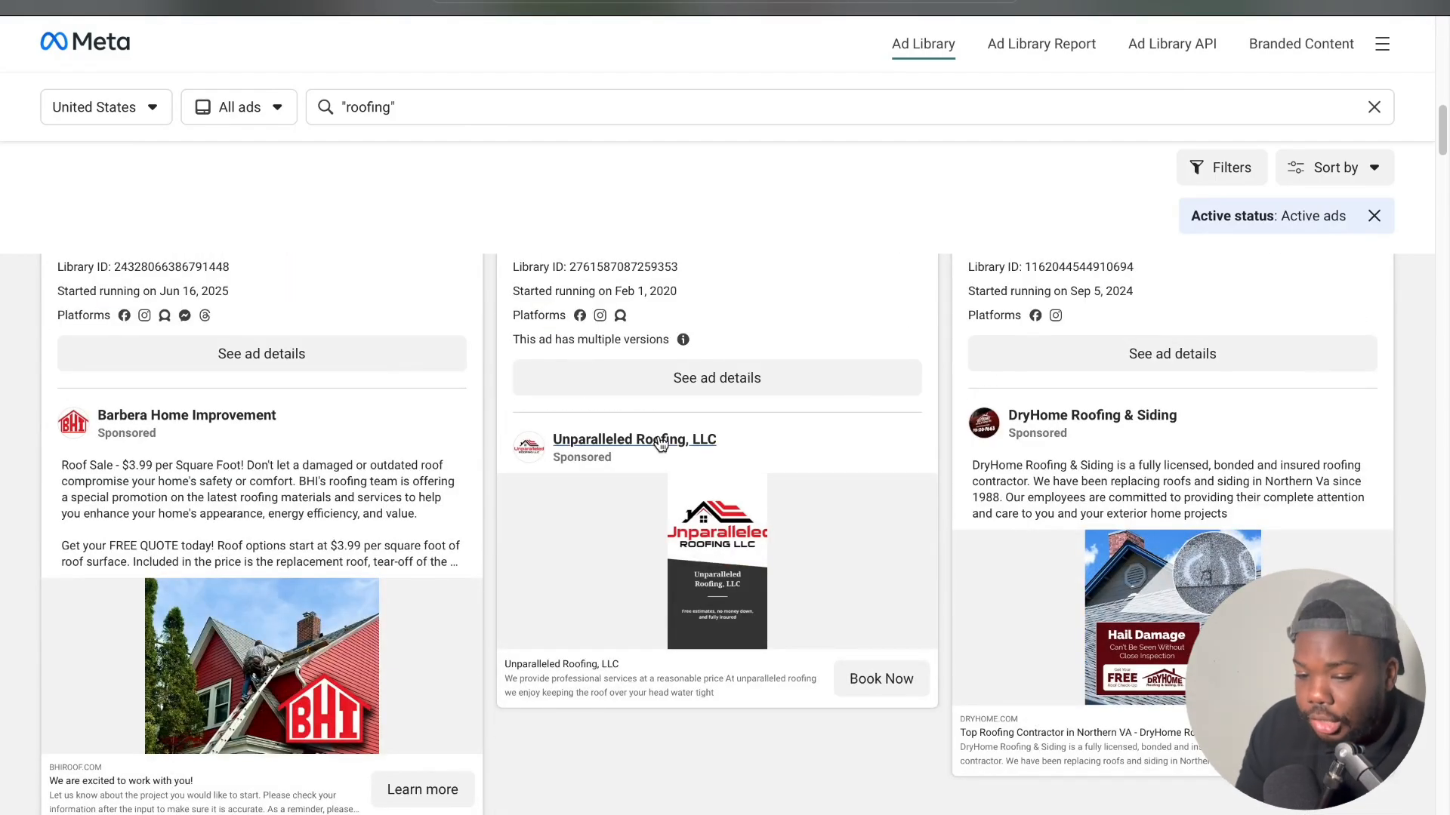
{"action": "scroll", "coordinate": [636, 467], "scroll_direction": "down", "scroll_amount": 12}
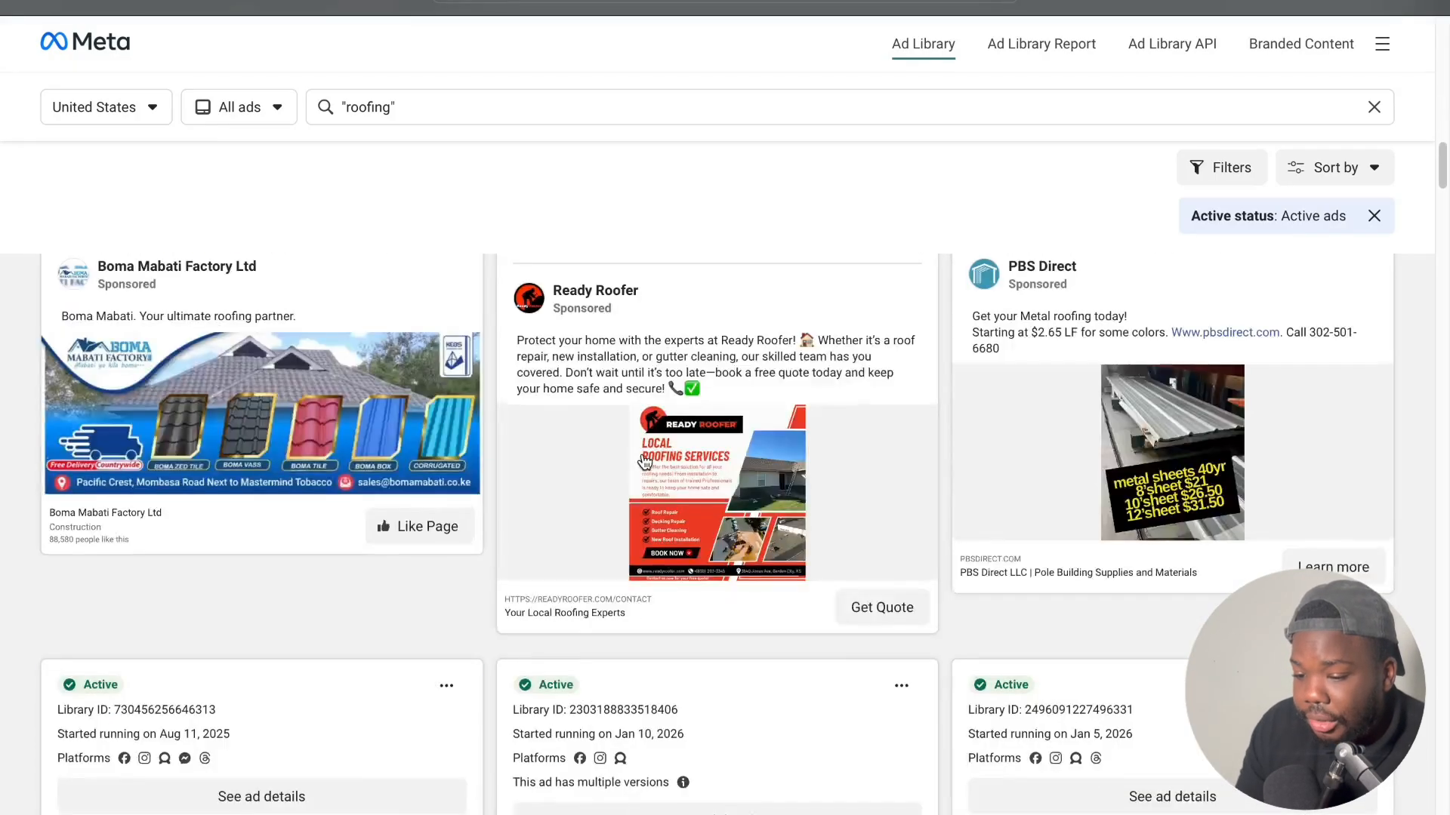
{"action": "scroll", "coordinate": [644, 462], "scroll_direction": "down", "scroll_amount": 10}
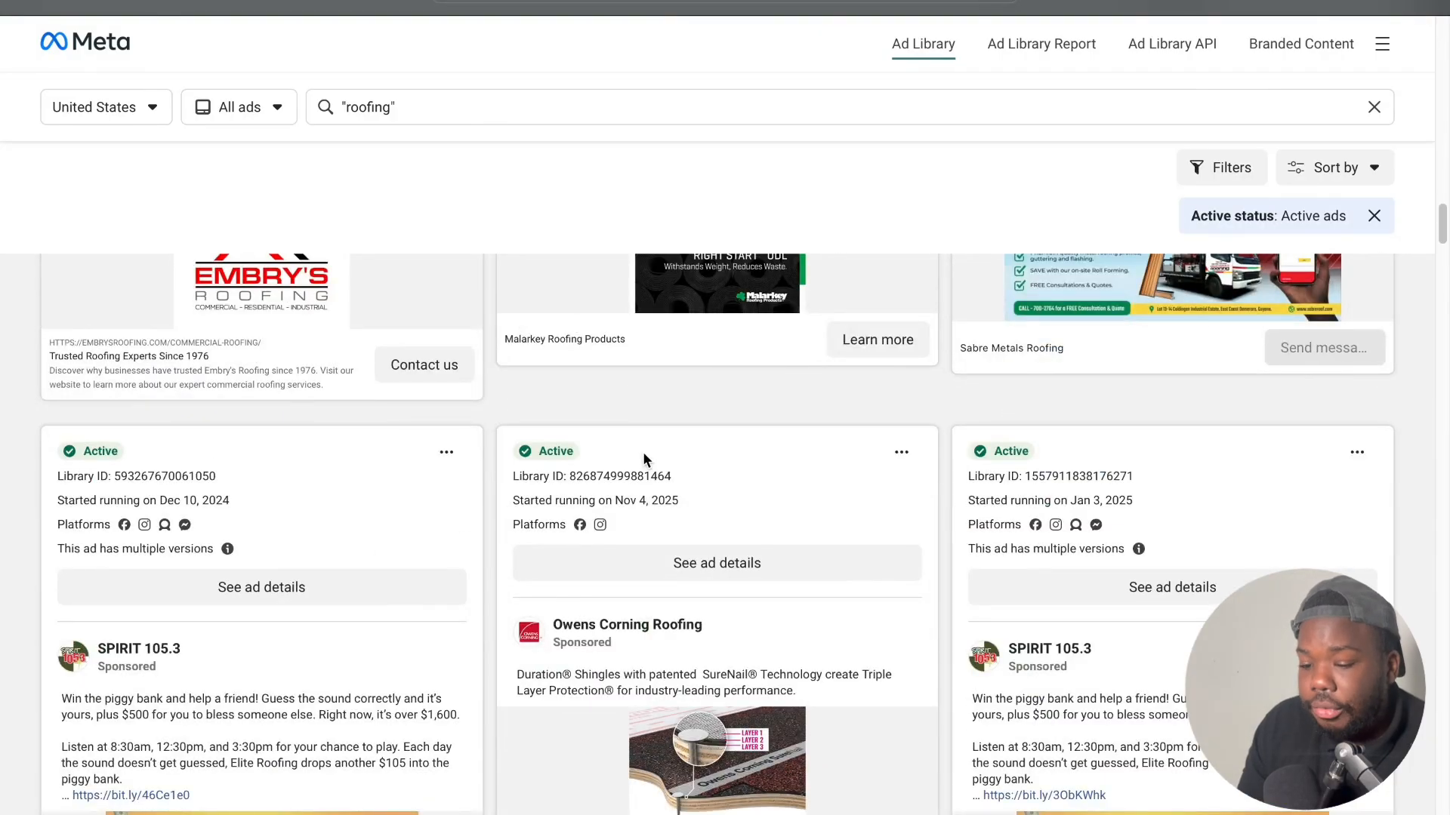
{"action": "scroll", "coordinate": [644, 459], "scroll_direction": "down", "scroll_amount": 8}
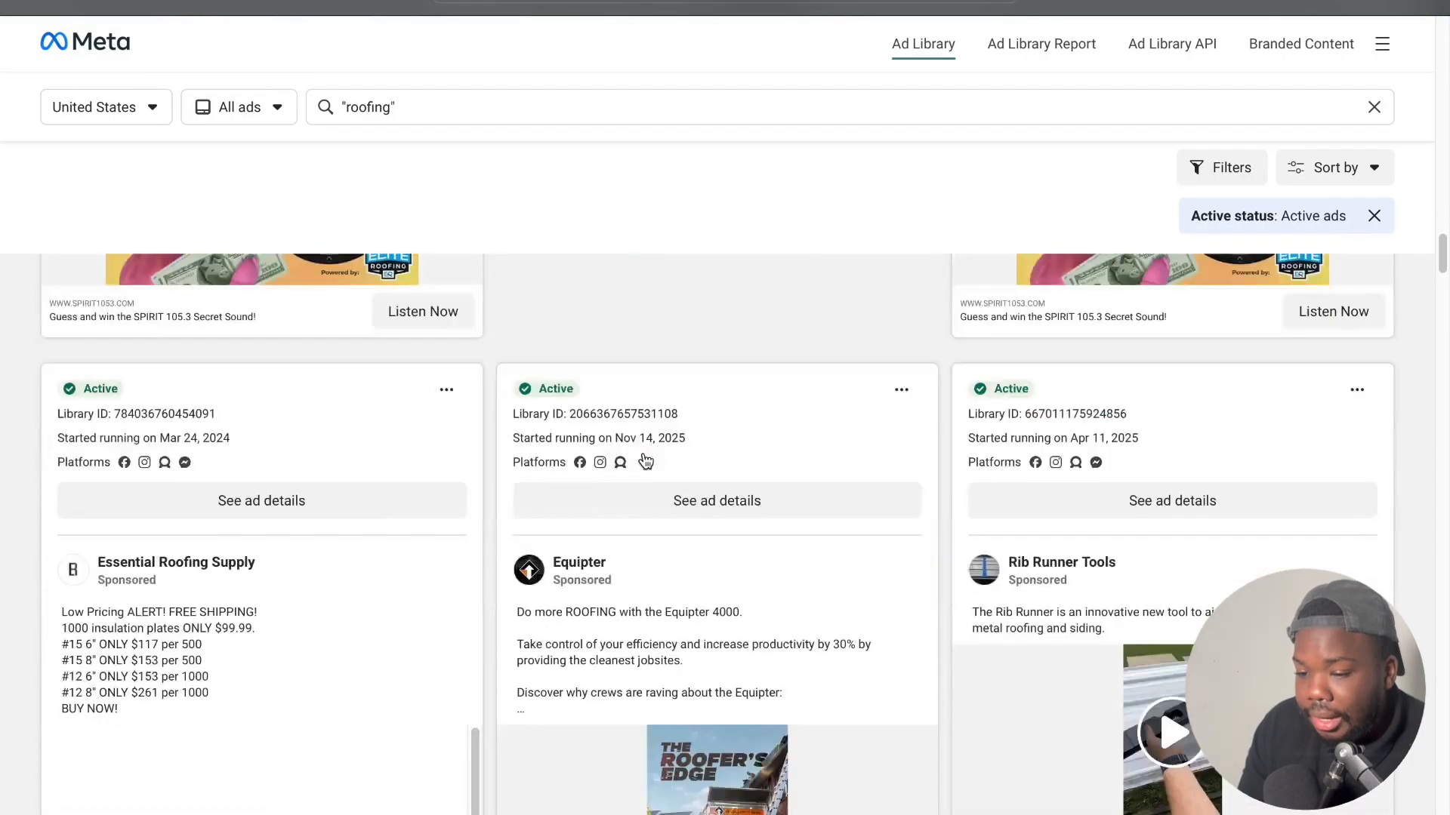
{"action": "scroll", "coordinate": [646, 461], "scroll_direction": "up", "scroll_amount": 15}
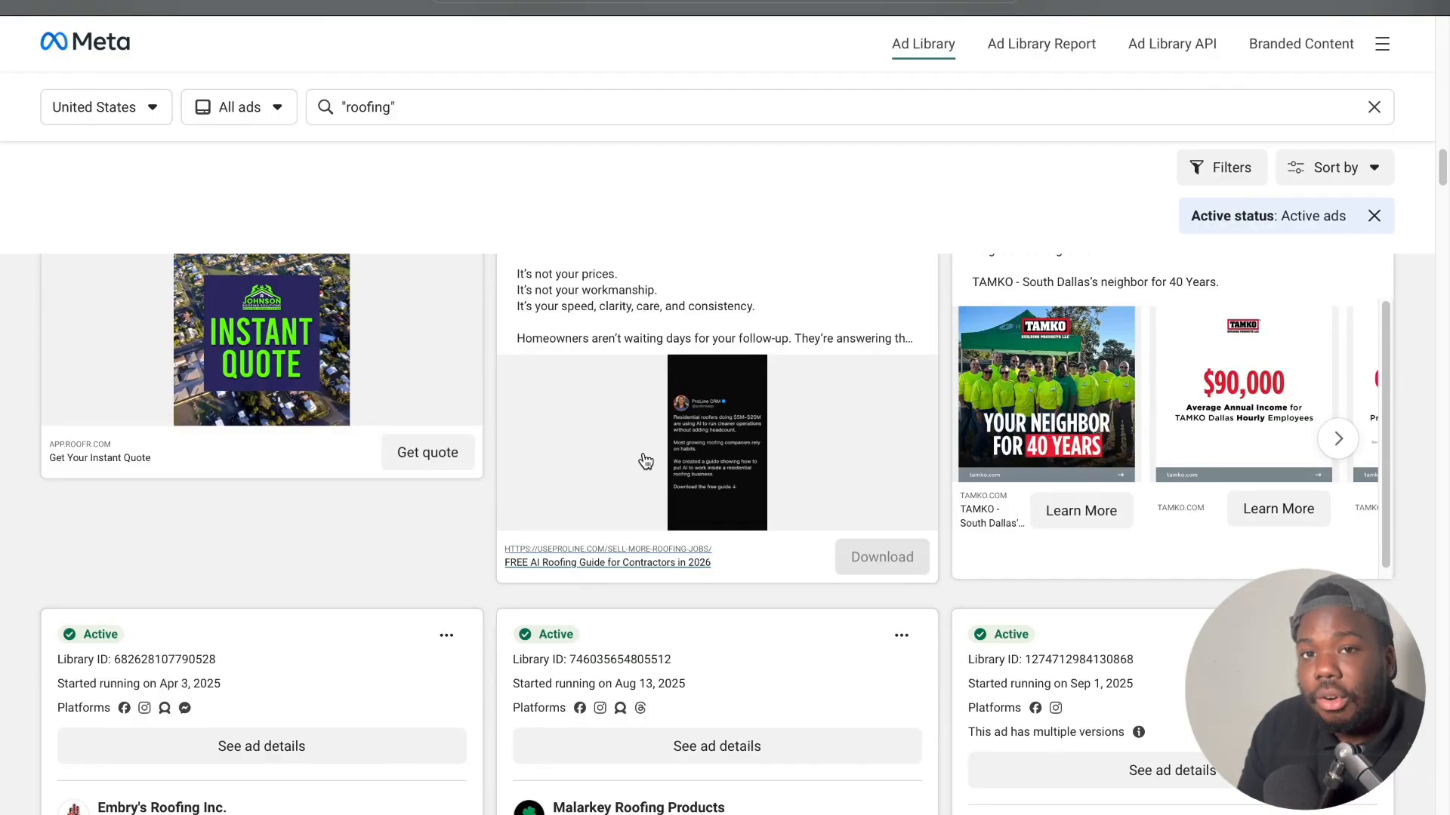
{"action": "scroll", "coordinate": [645, 461], "scroll_direction": "up", "scroll_amount": 4}
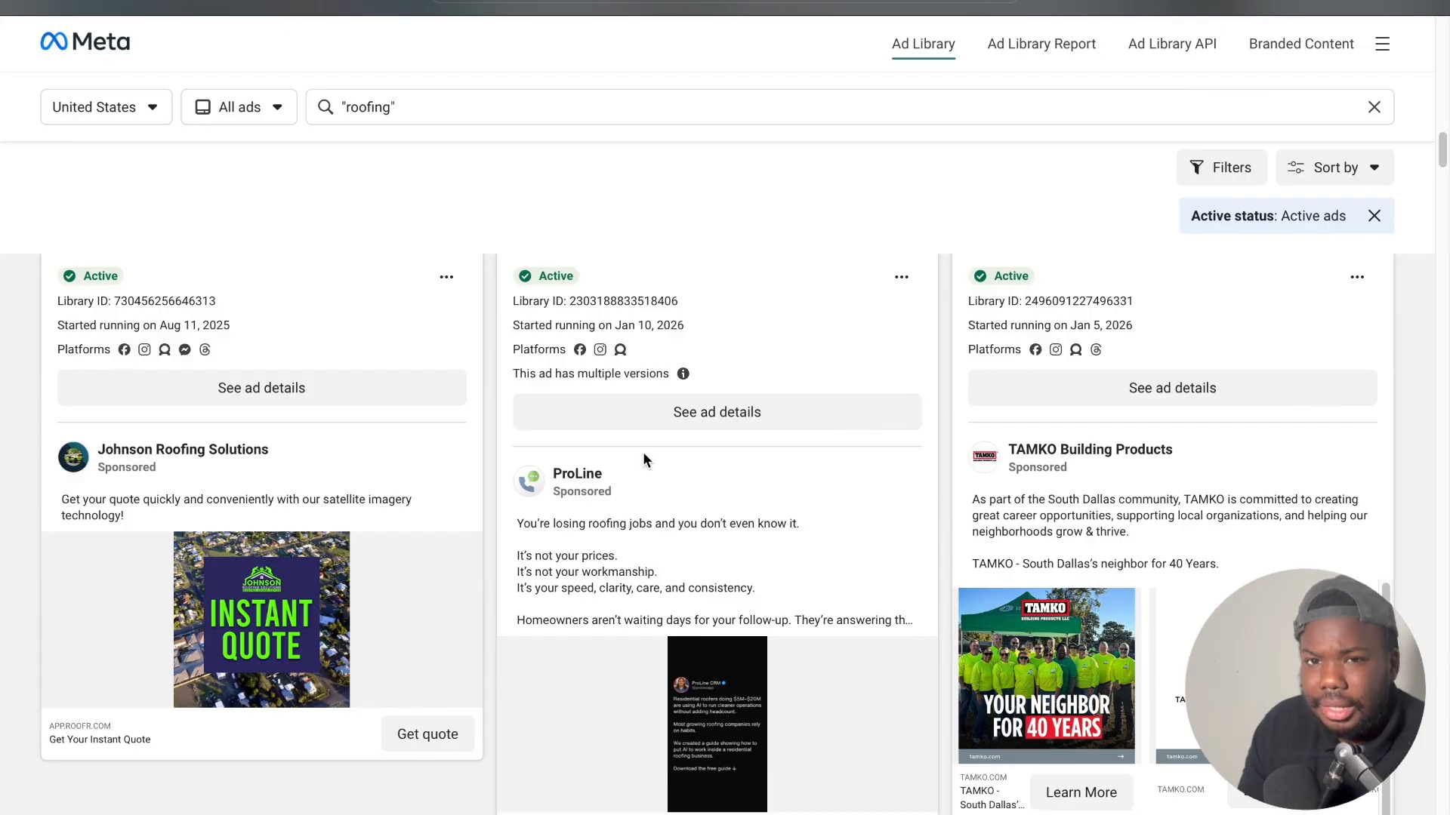
{"action": "scroll", "coordinate": [642, 452], "scroll_direction": "up", "scroll_amount": 8}
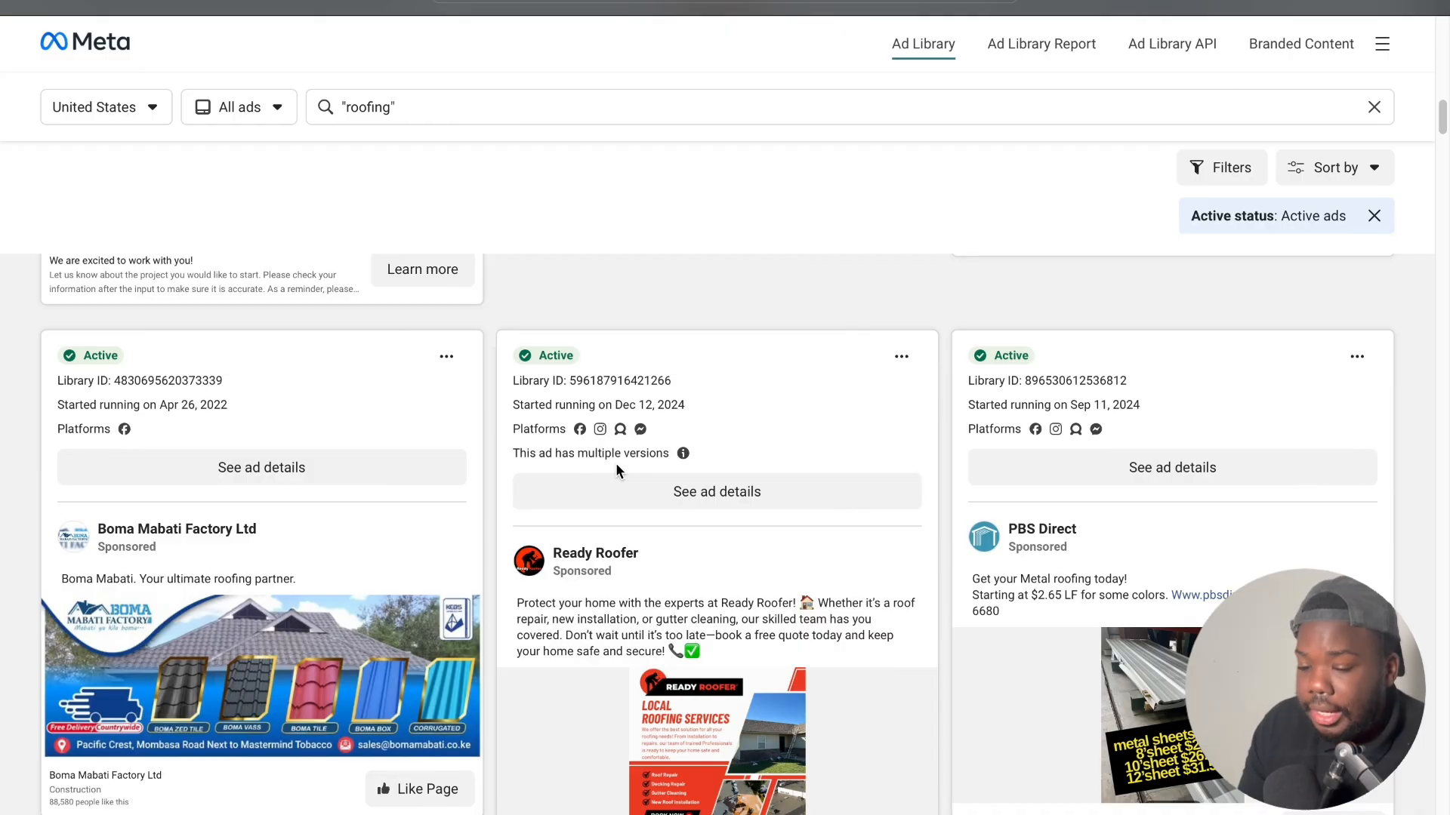
{"action": "scroll", "coordinate": [615, 464], "scroll_direction": "down", "scroll_amount": 10}
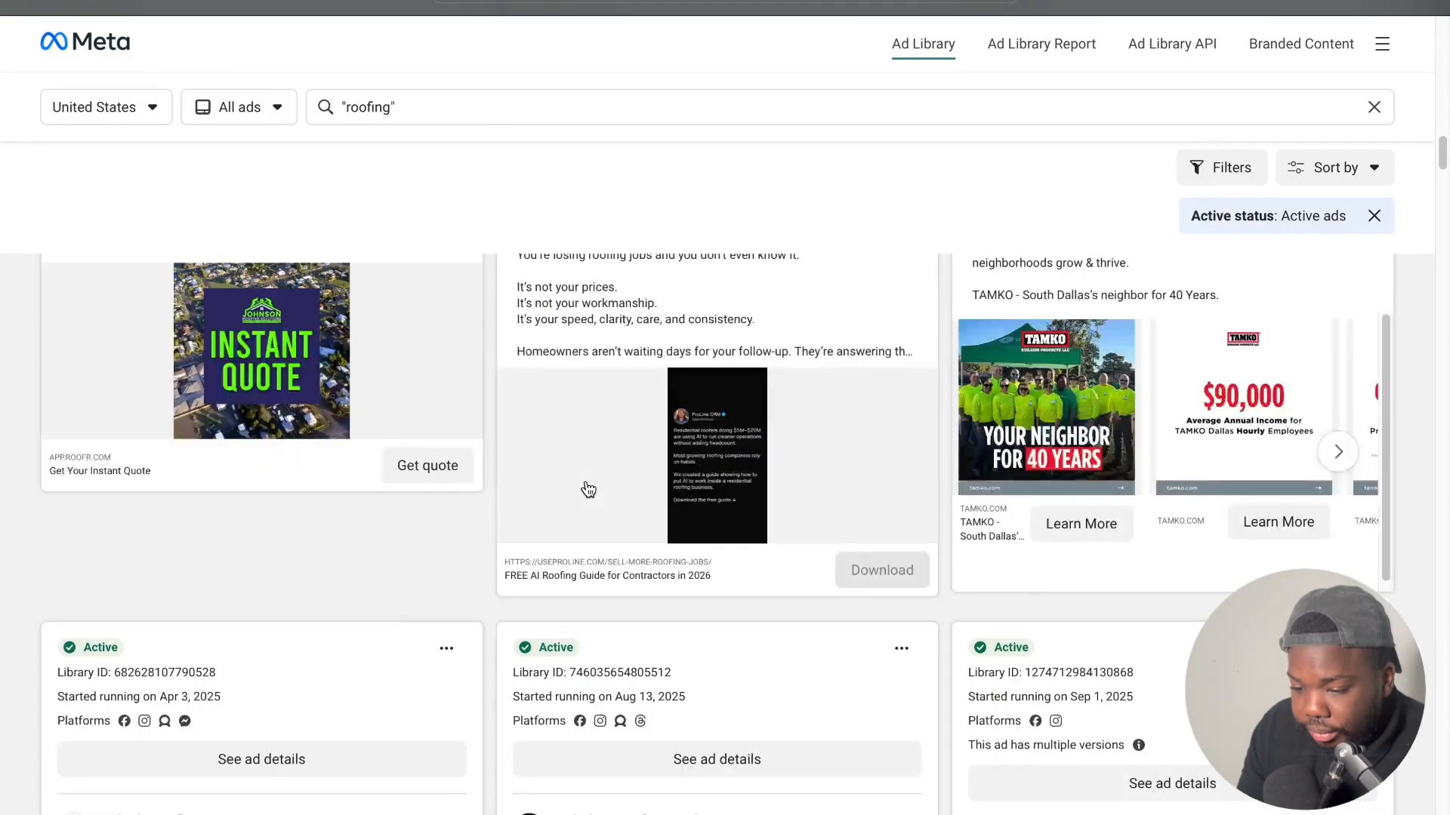
{"action": "scroll", "coordinate": [588, 490], "scroll_direction": "down", "scroll_amount": 15}
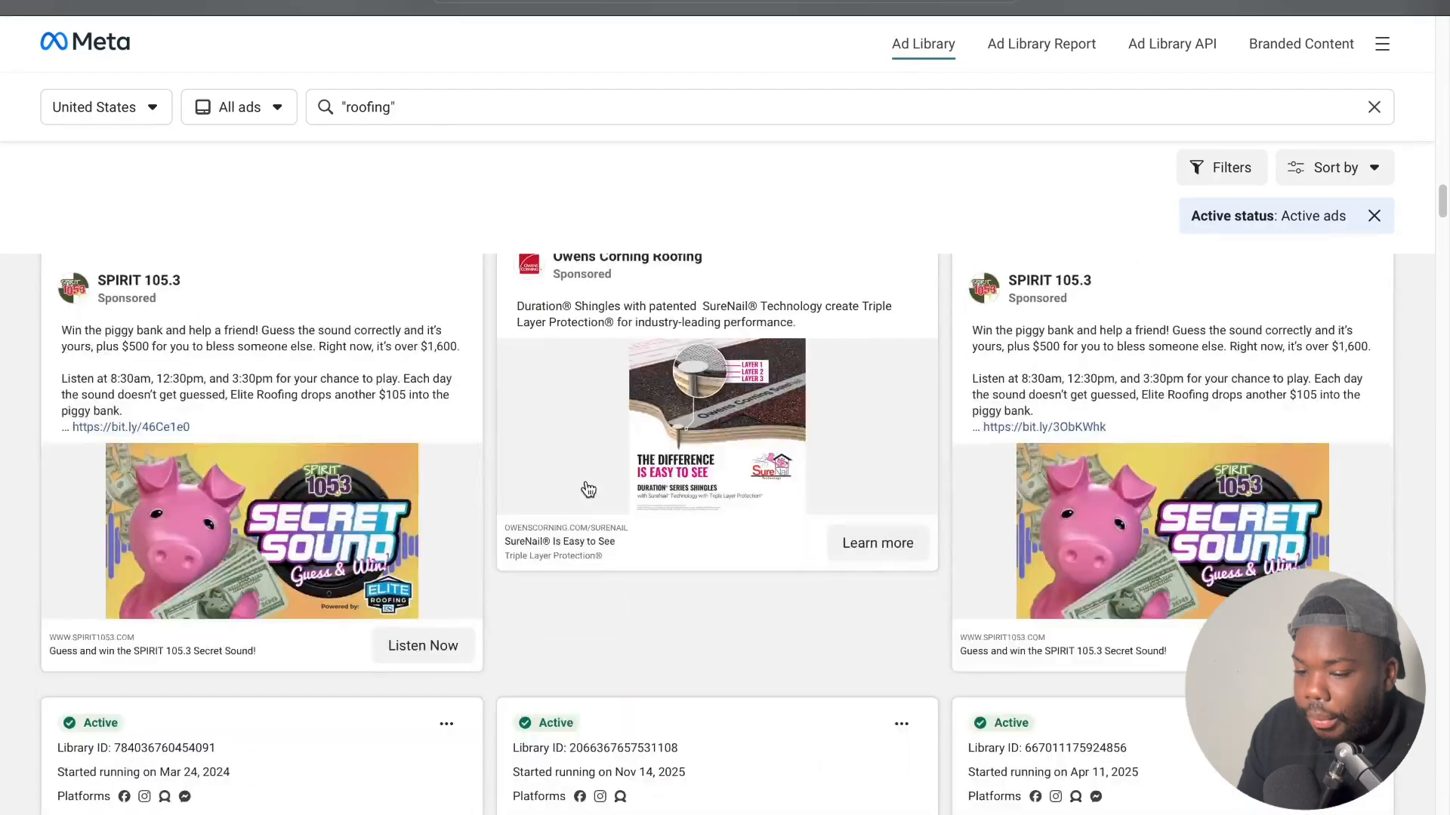
{"action": "scroll", "coordinate": [588, 490], "scroll_direction": "up", "scroll_amount": 15}
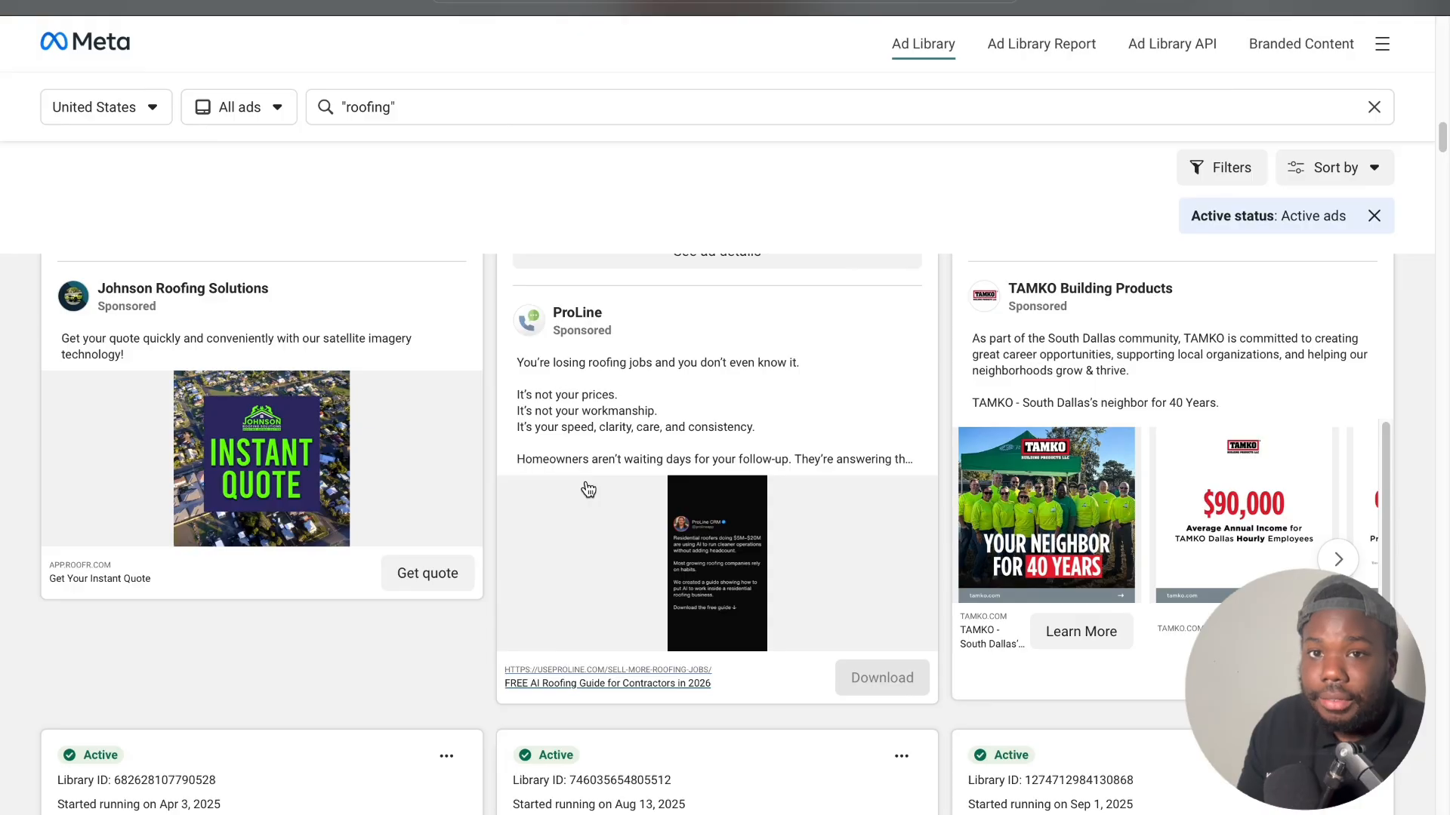
{"action": "scroll", "coordinate": [558, 495], "scroll_direction": "down", "scroll_amount": 5}
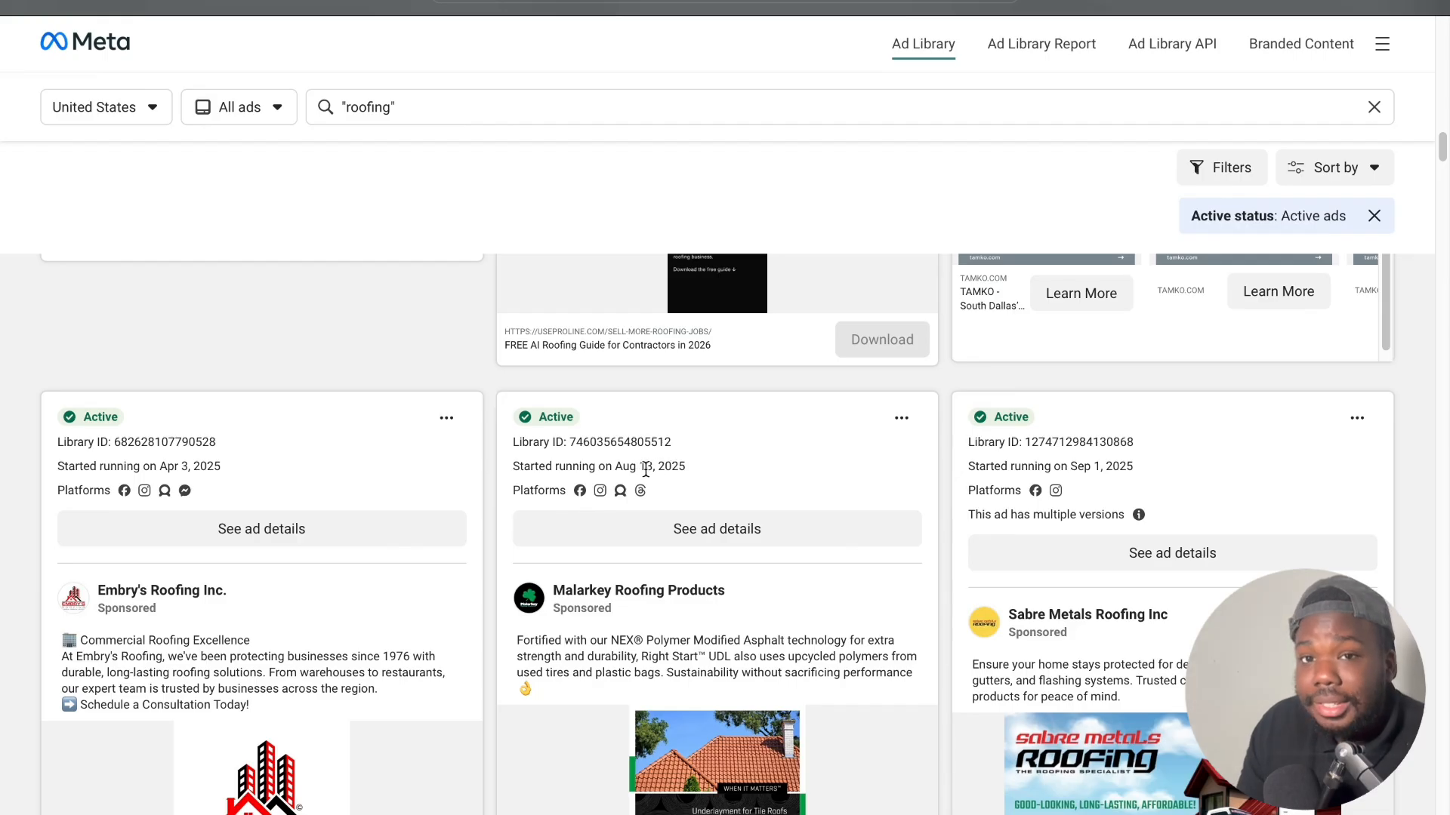
{"action": "scroll", "coordinate": [645, 469], "scroll_direction": "down", "scroll_amount": 2}
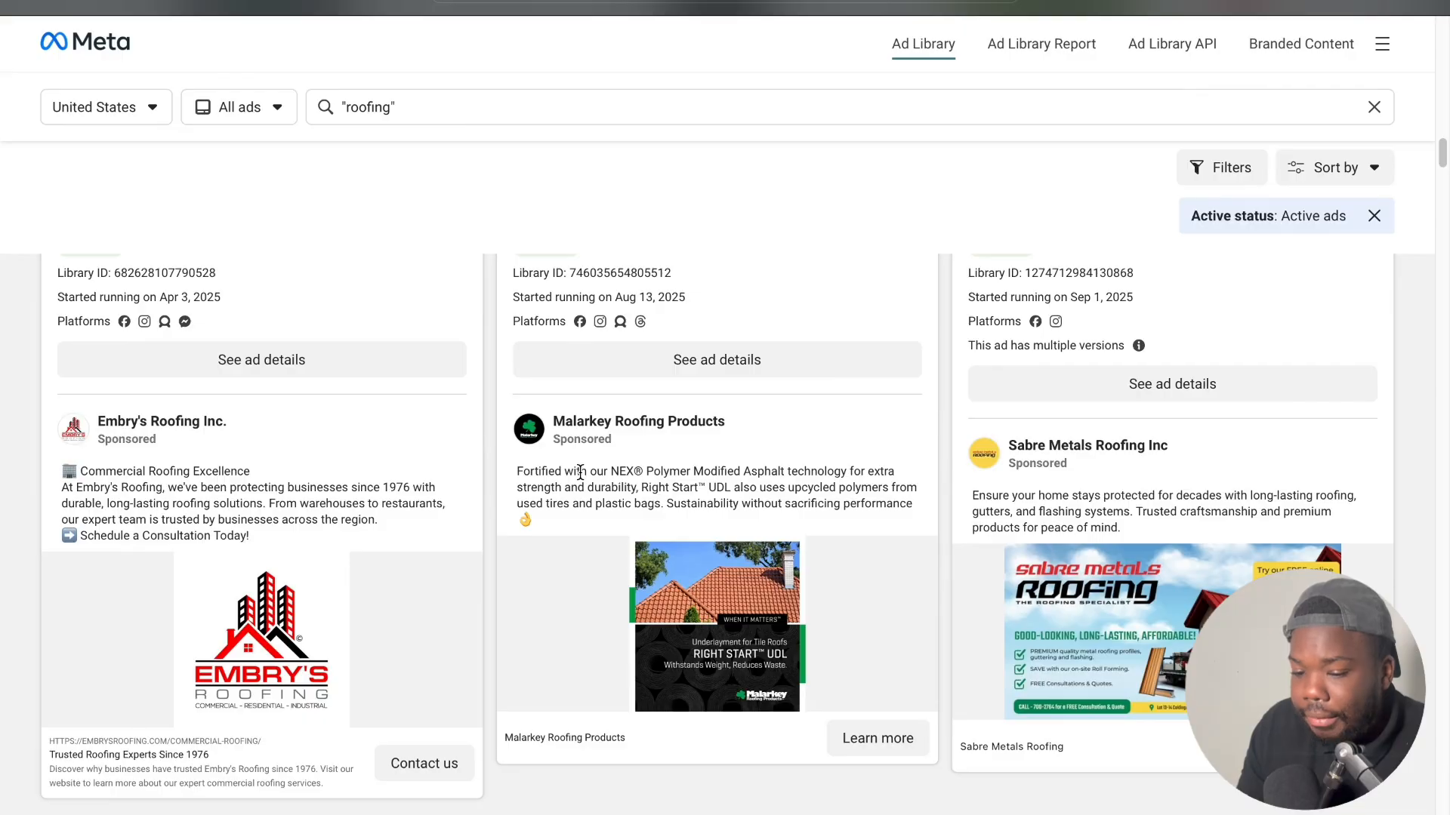
{"action": "scroll", "coordinate": [580, 472], "scroll_direction": "down", "scroll_amount": 1}
{"action": "scroll", "coordinate": [1072, 410], "scroll_direction": "up", "scroll_amount": 1}
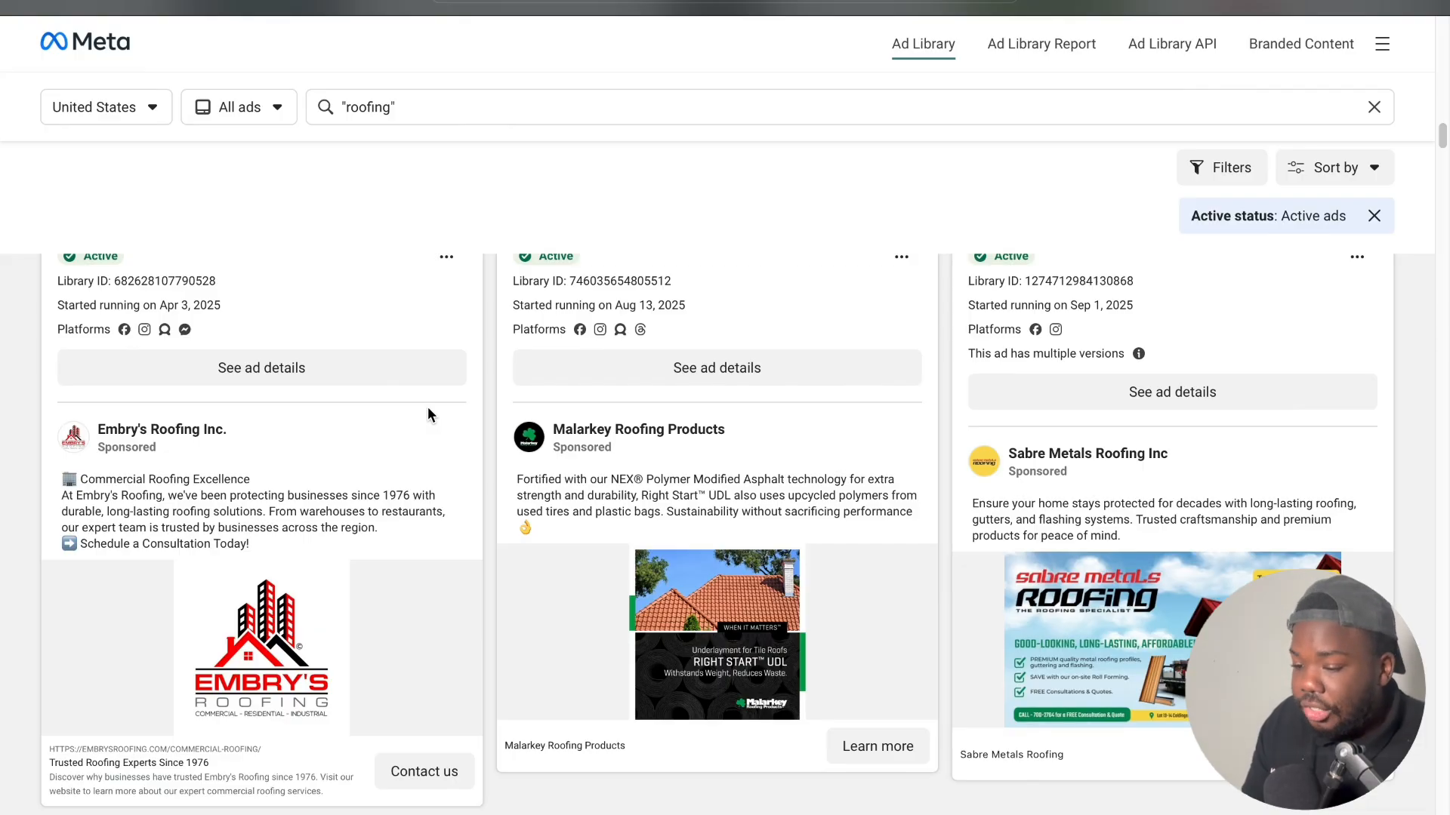
{"action": "scroll", "coordinate": [427, 414], "scroll_direction": "down", "scroll_amount": 15}
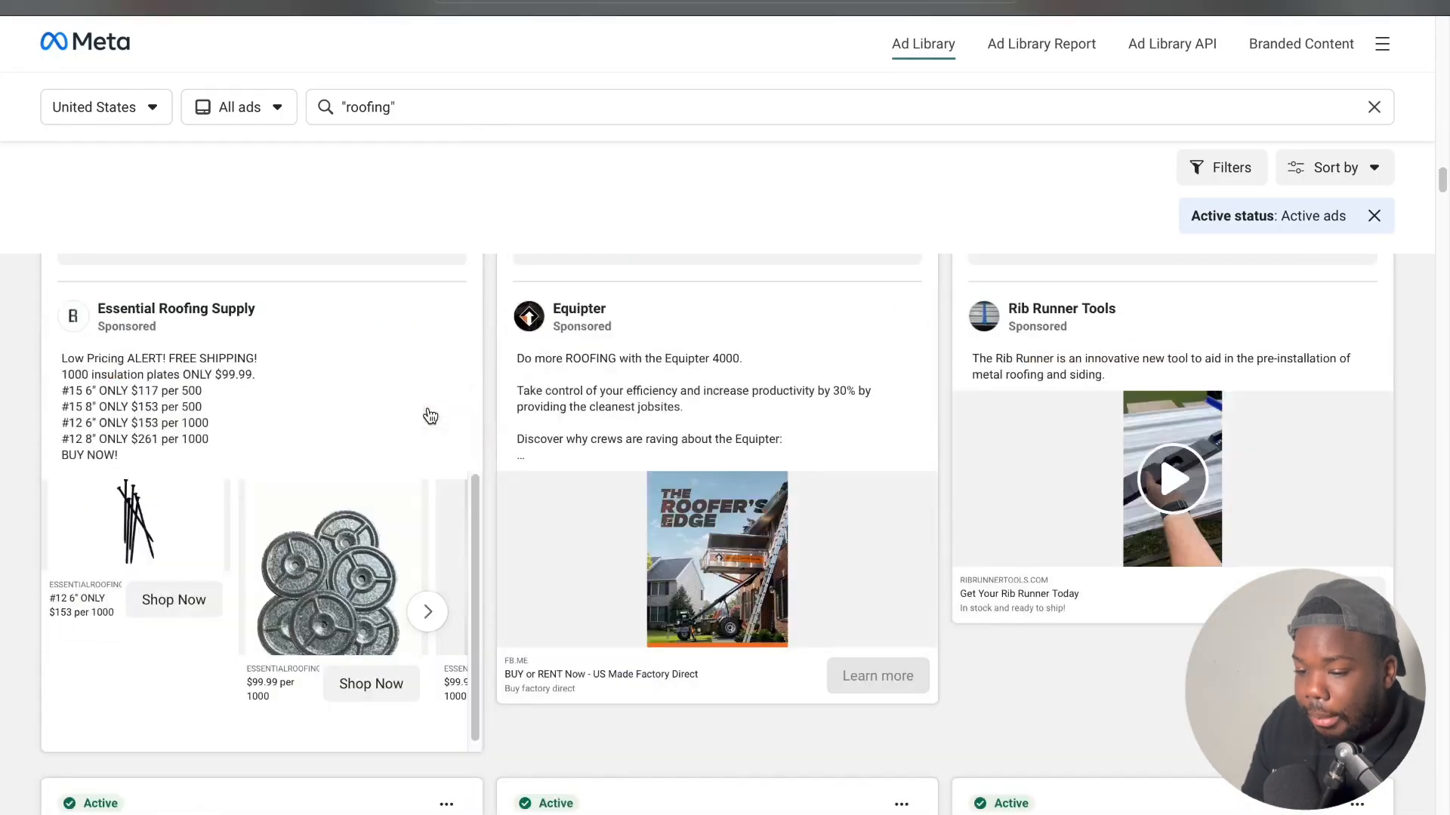
{"action": "scroll", "coordinate": [430, 415], "scroll_direction": "down", "scroll_amount": 12}
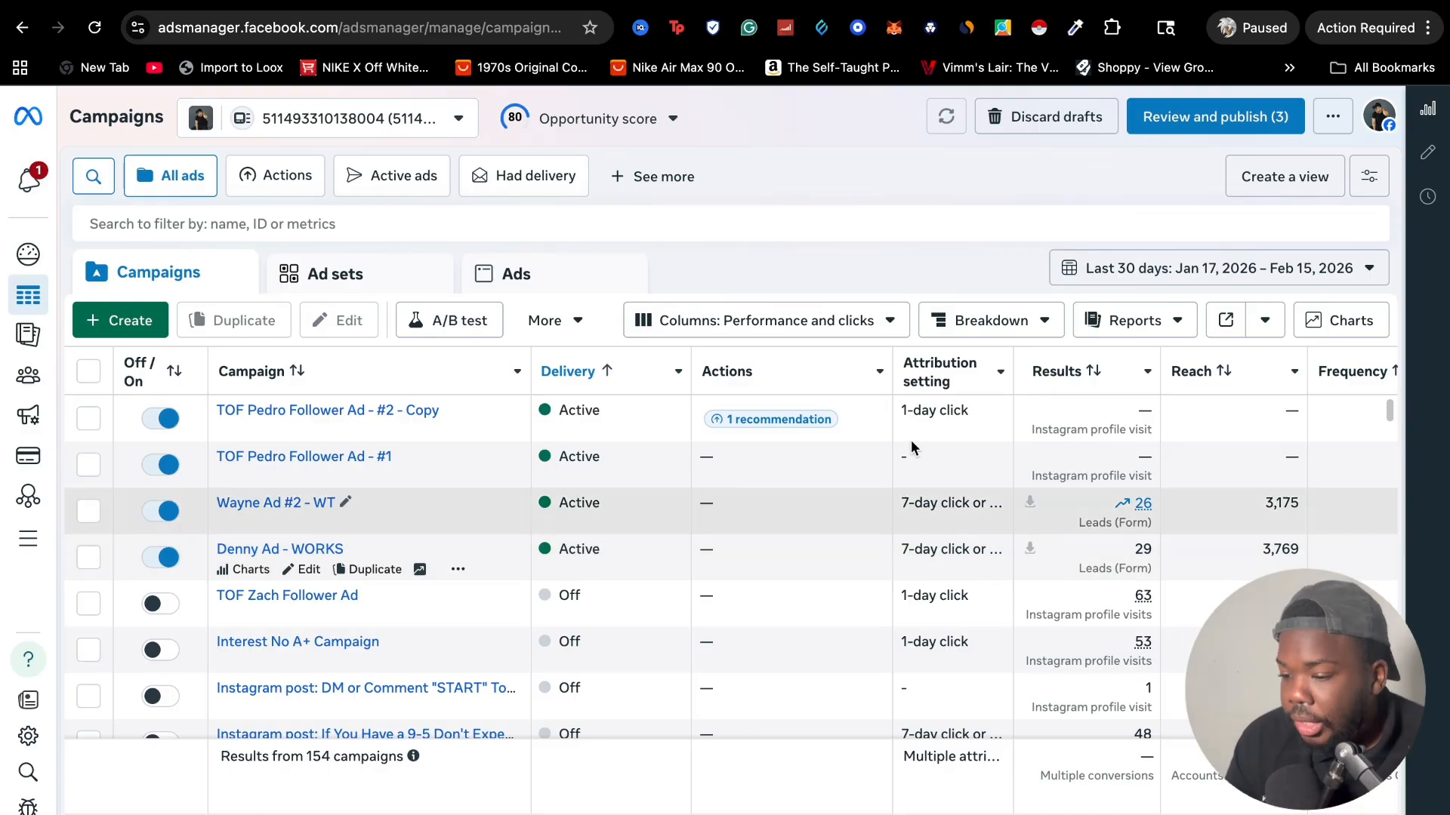
Create a new campaign in Ads Manager with the Leads objective
{"action": "left_click", "coordinate": [135, 322]}
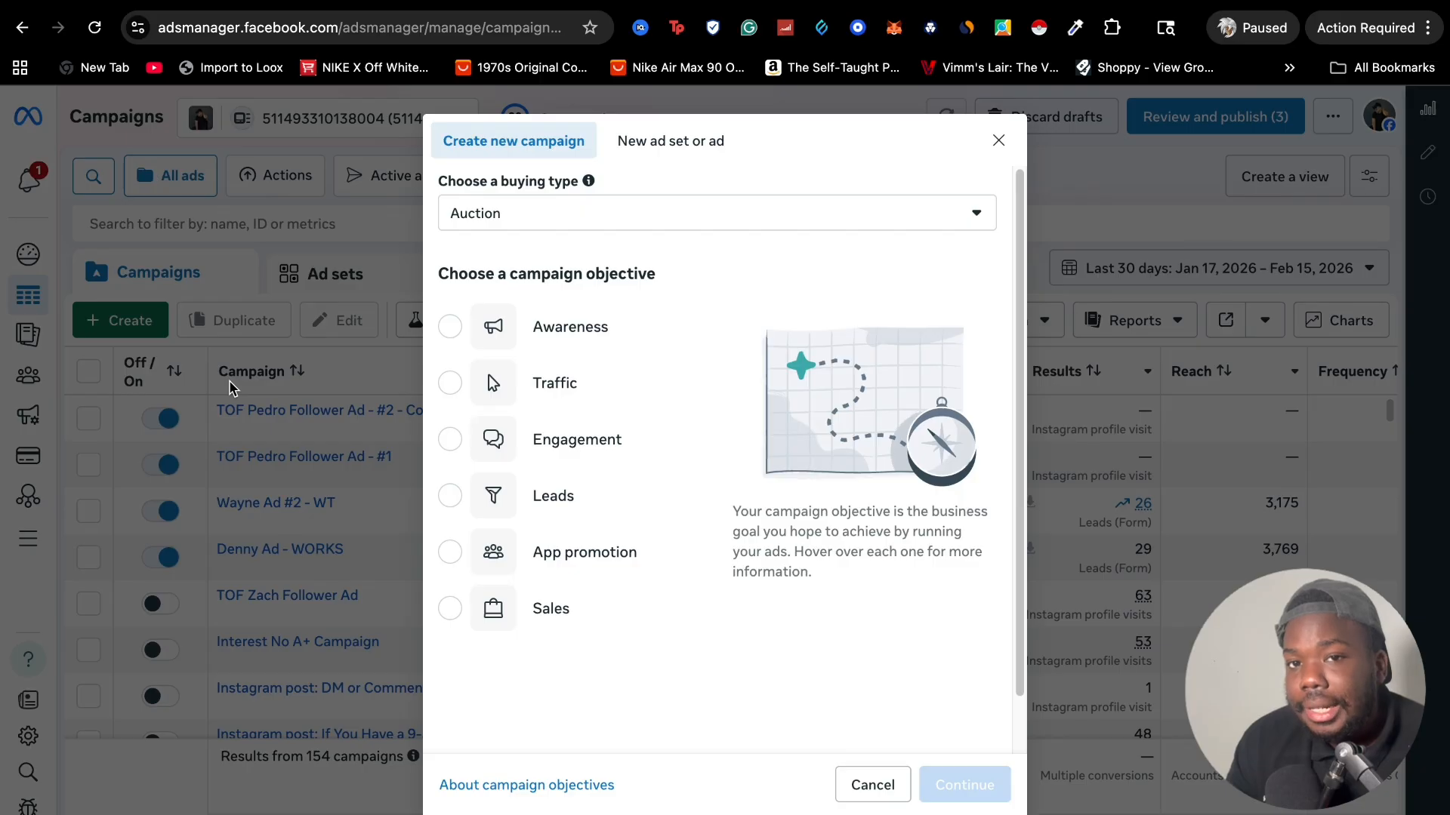
{"action": "mouse_move", "coordinate": [495, 500]}
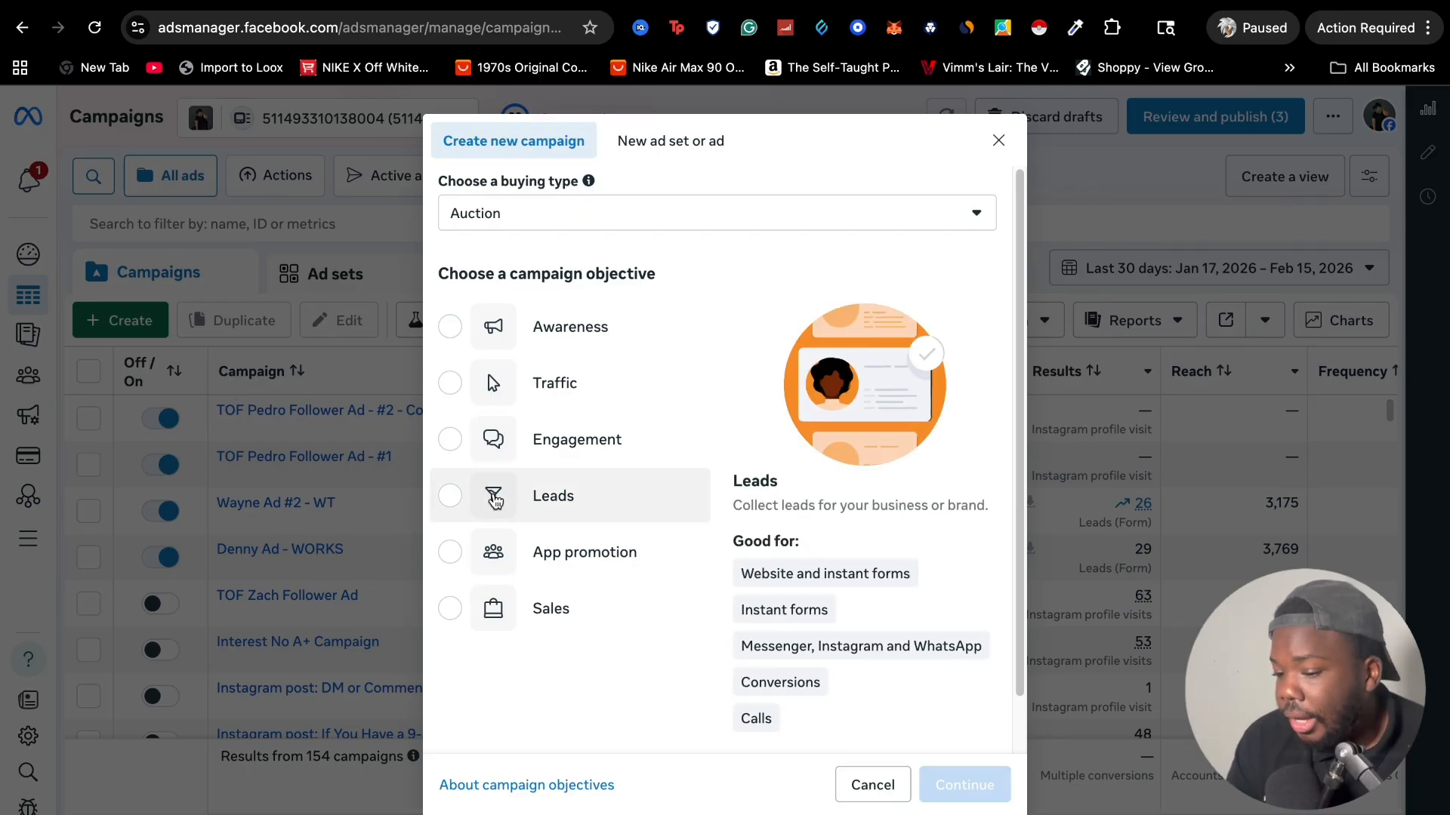
{"action": "mouse_move", "coordinate": [567, 336]}
{"action": "mouse_move", "coordinate": [556, 440]}
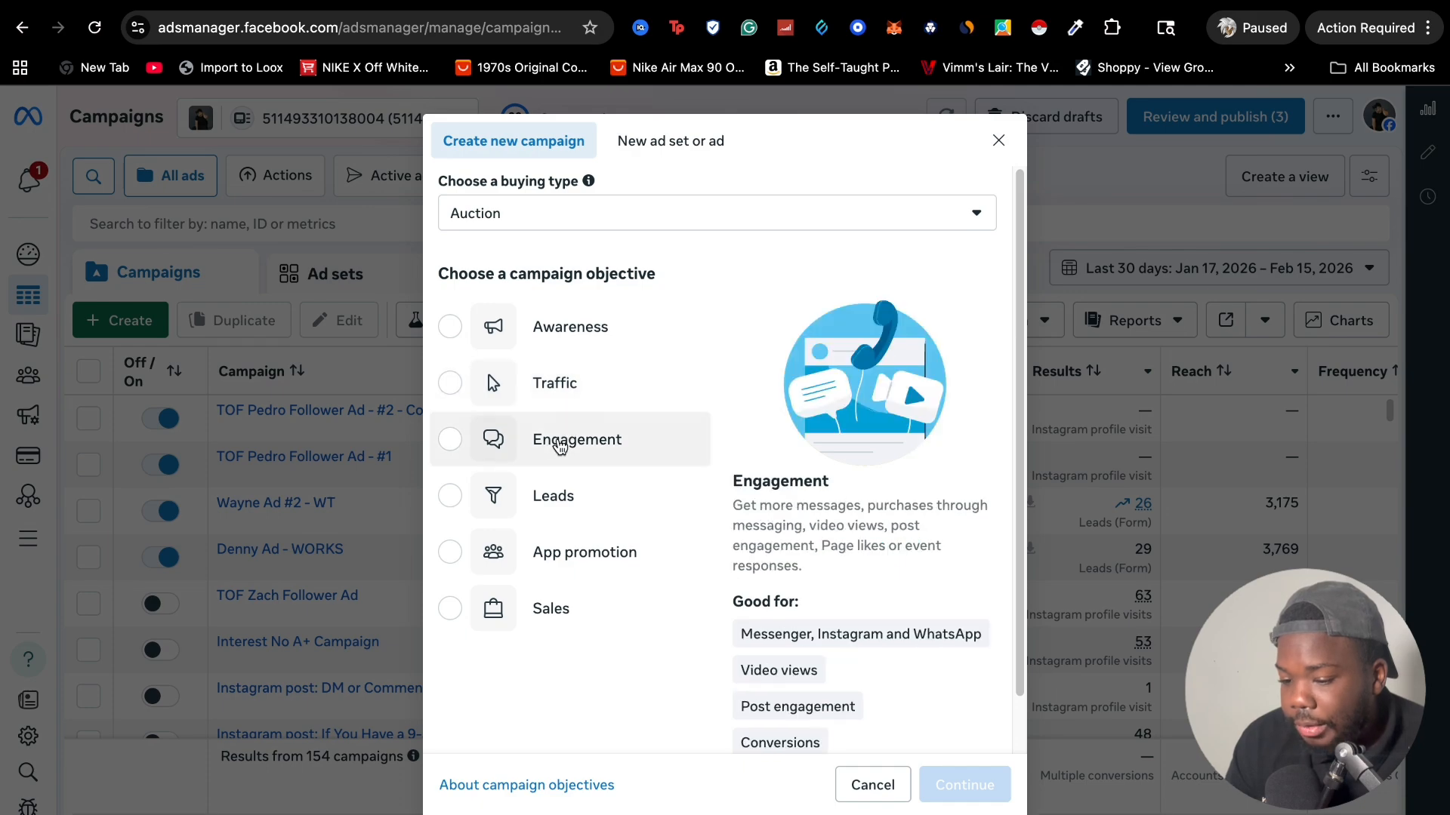
{"action": "mouse_move", "coordinate": [560, 507]}
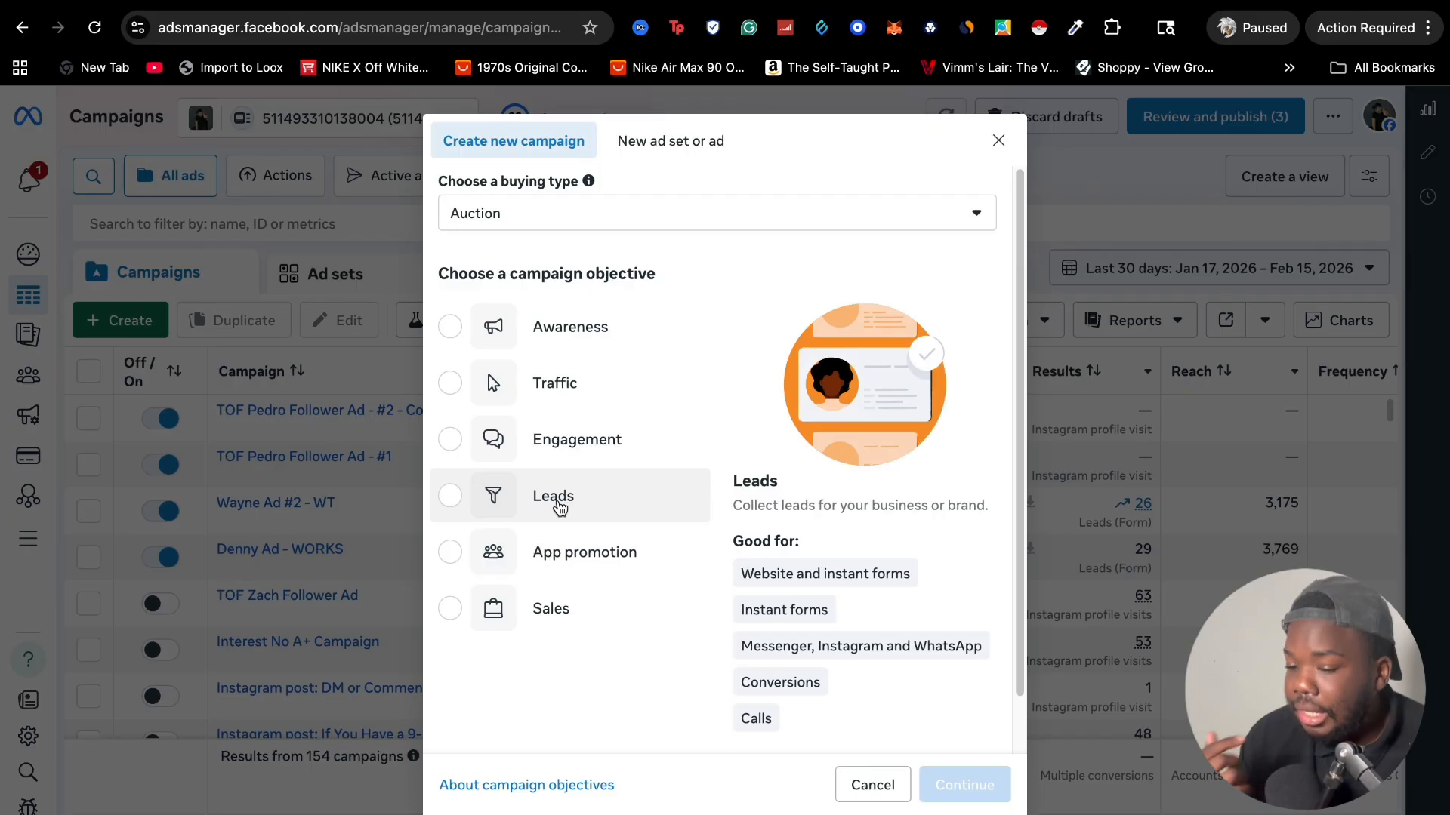
{"action": "left_click", "coordinate": [552, 510]}
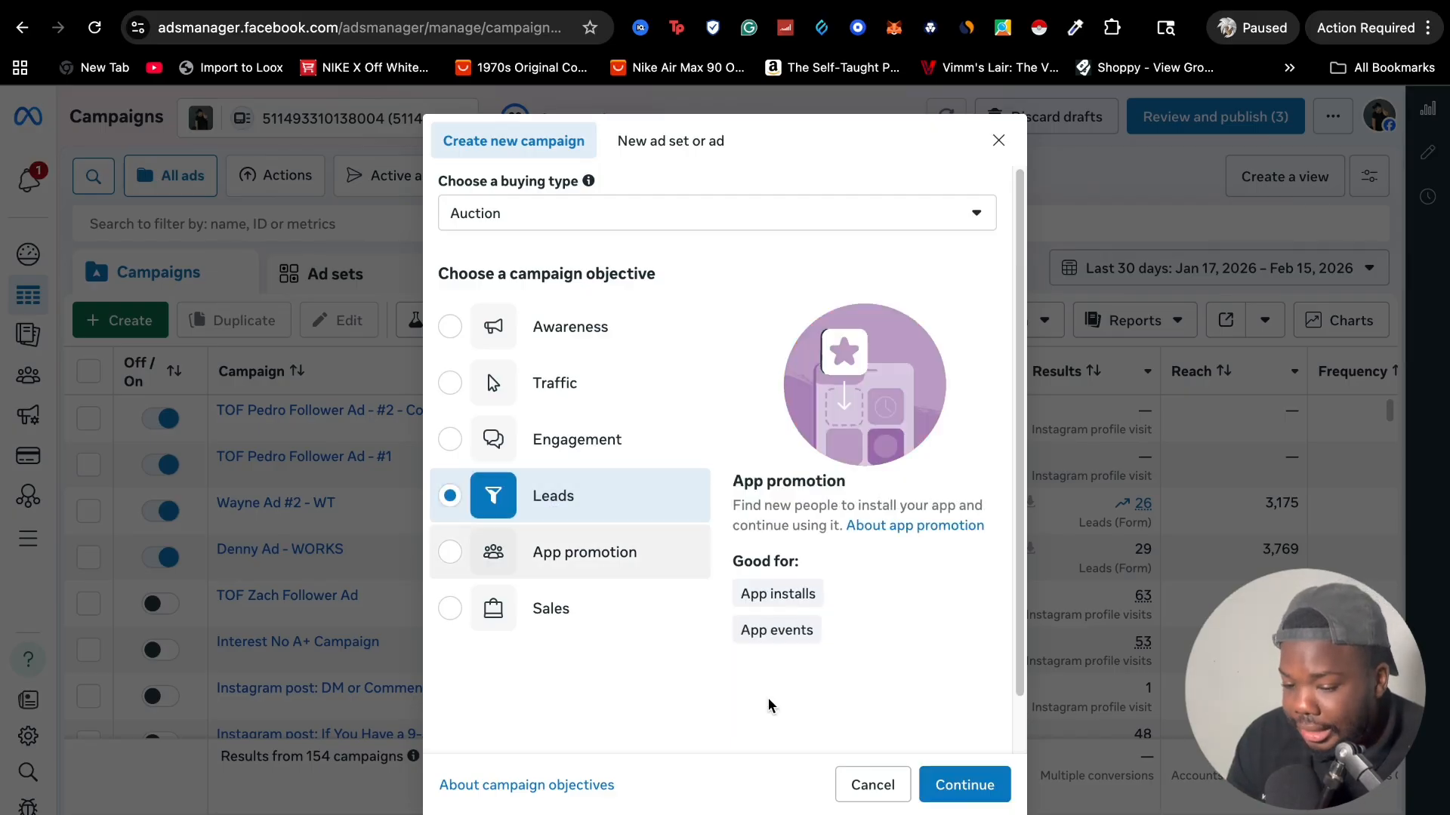
{"action": "left_click", "coordinate": [965, 784]}
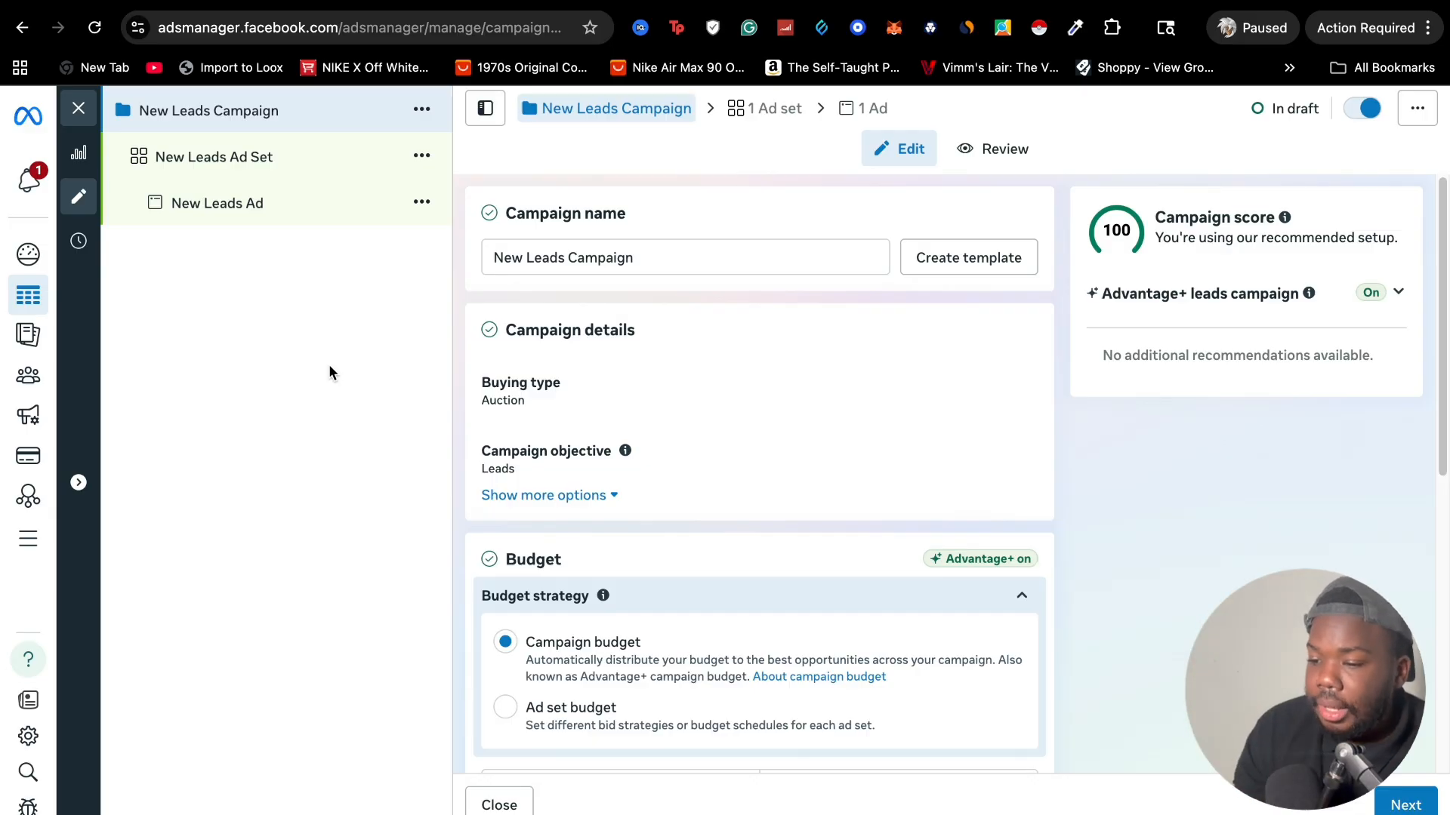
Rename the new campaign as "Leads Roofing 02/16"
{"action": "scroll", "coordinate": [633, 408], "scroll_direction": "down", "scroll_amount": 2}
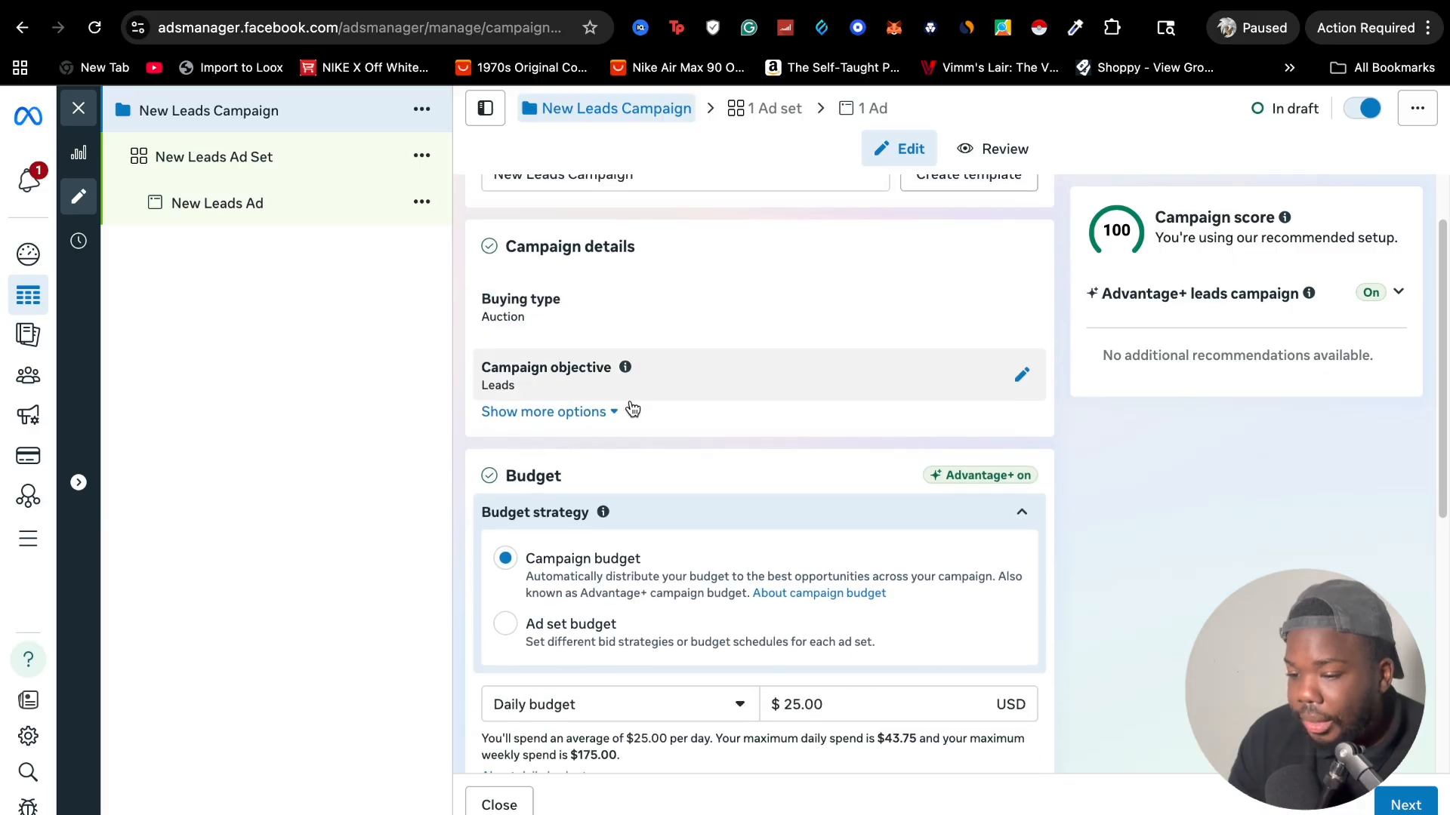
{"action": "scroll", "coordinate": [633, 408], "scroll_direction": "up", "scroll_amount": 2}
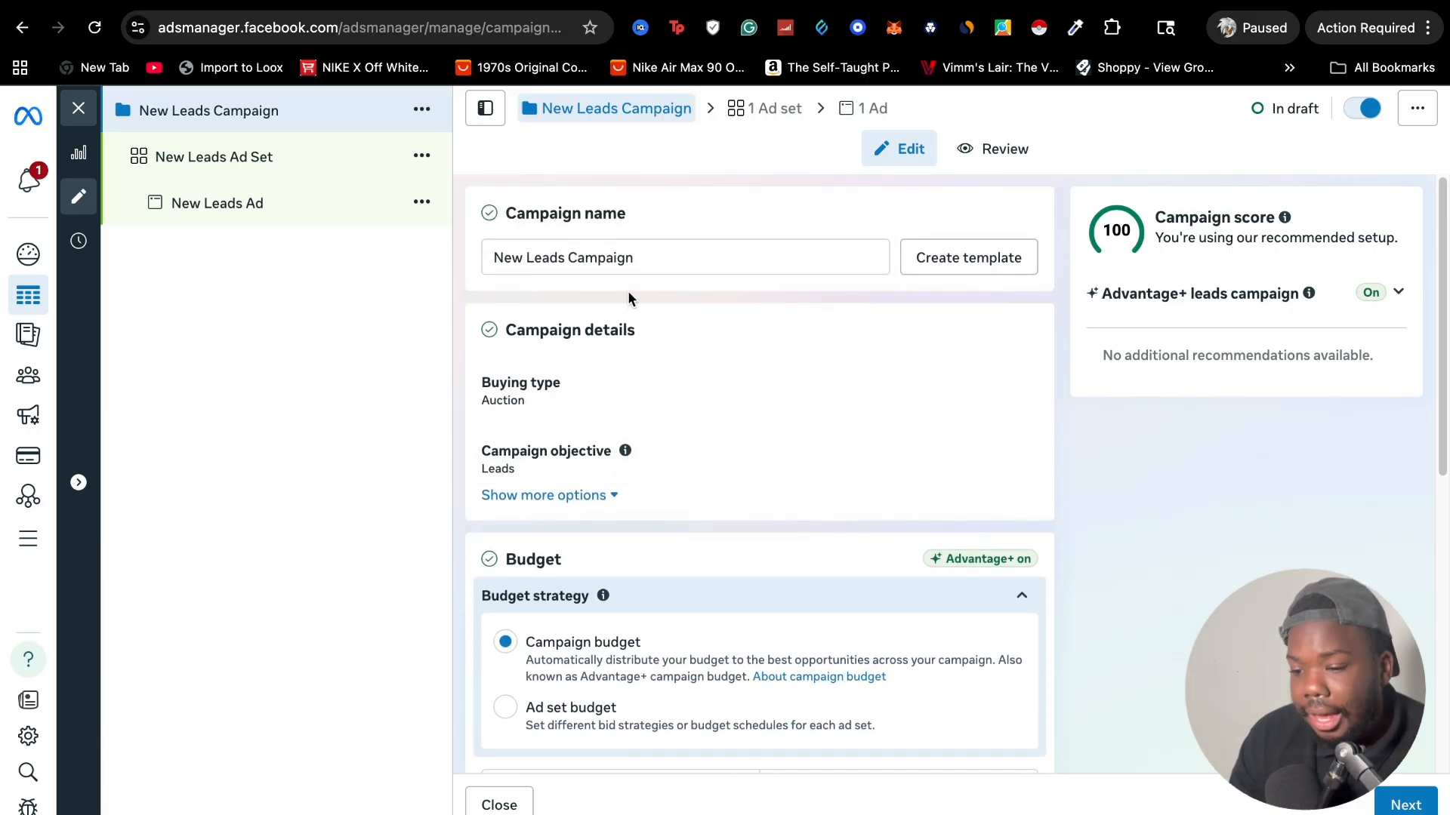
{"action": "left_click_drag", "start_coordinate": [633, 266], "coordinate": [484, 265]}
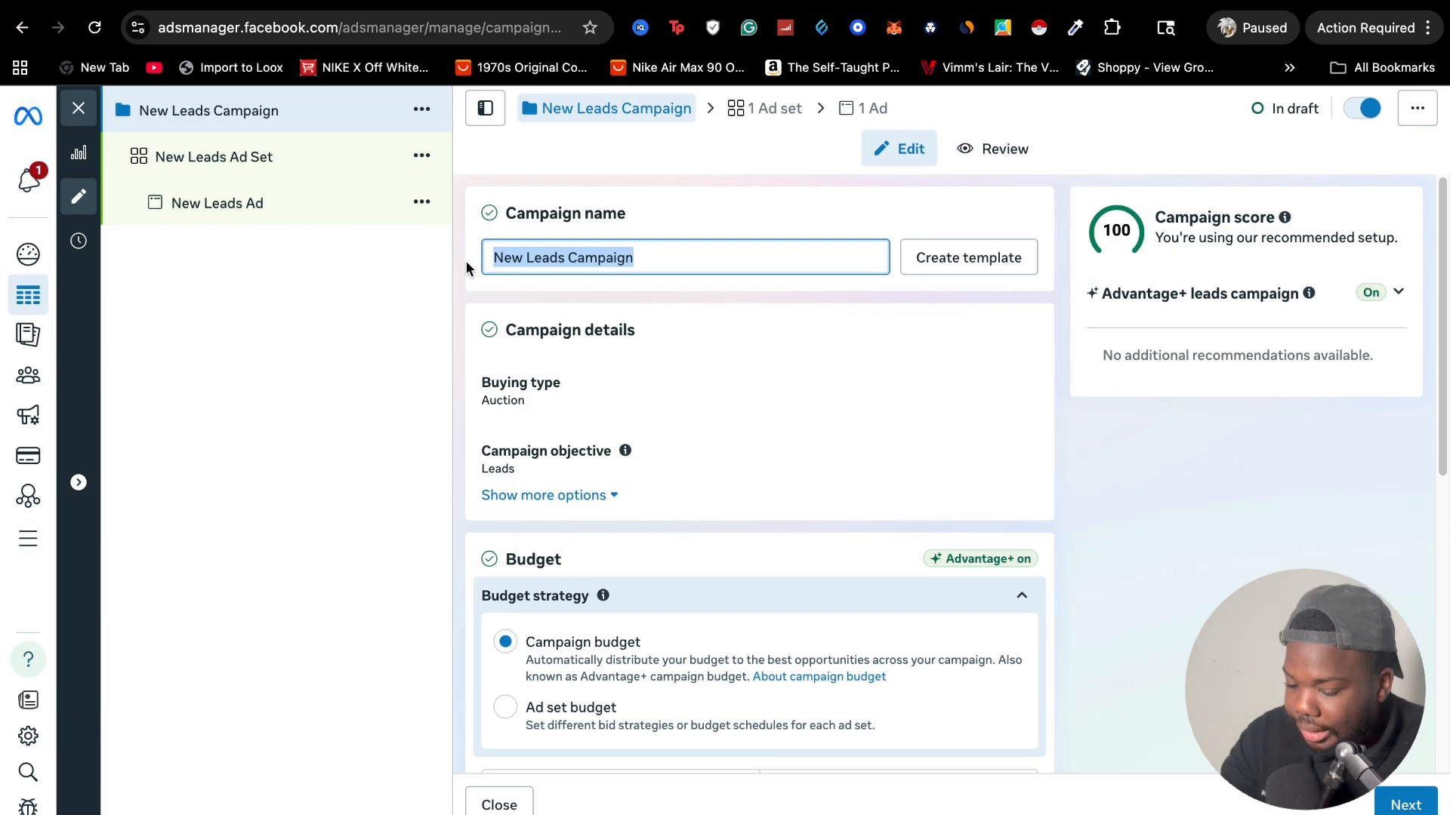
{"action": "type", "text": "L"}
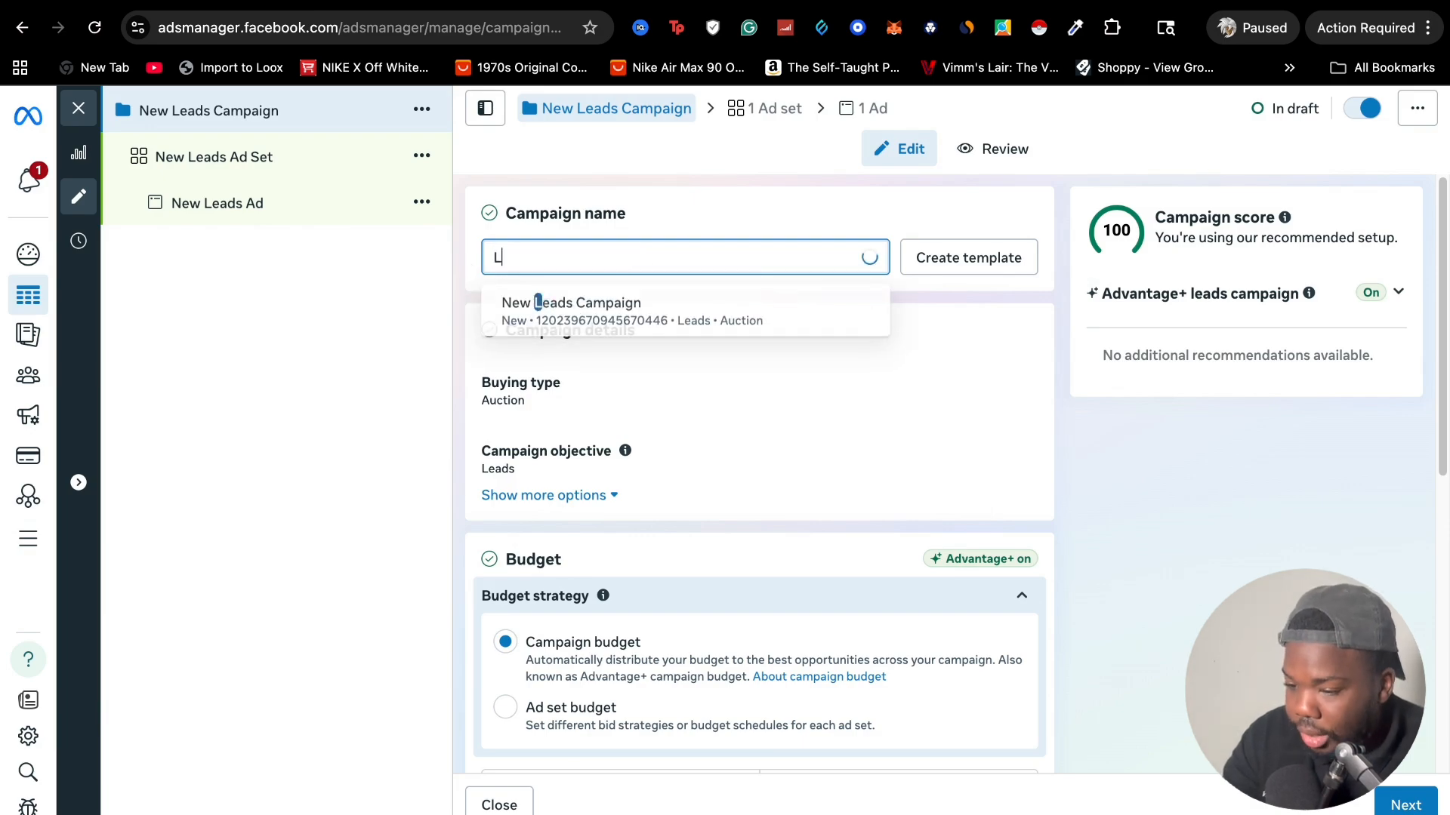
{"action": "type", "text": "eads"}
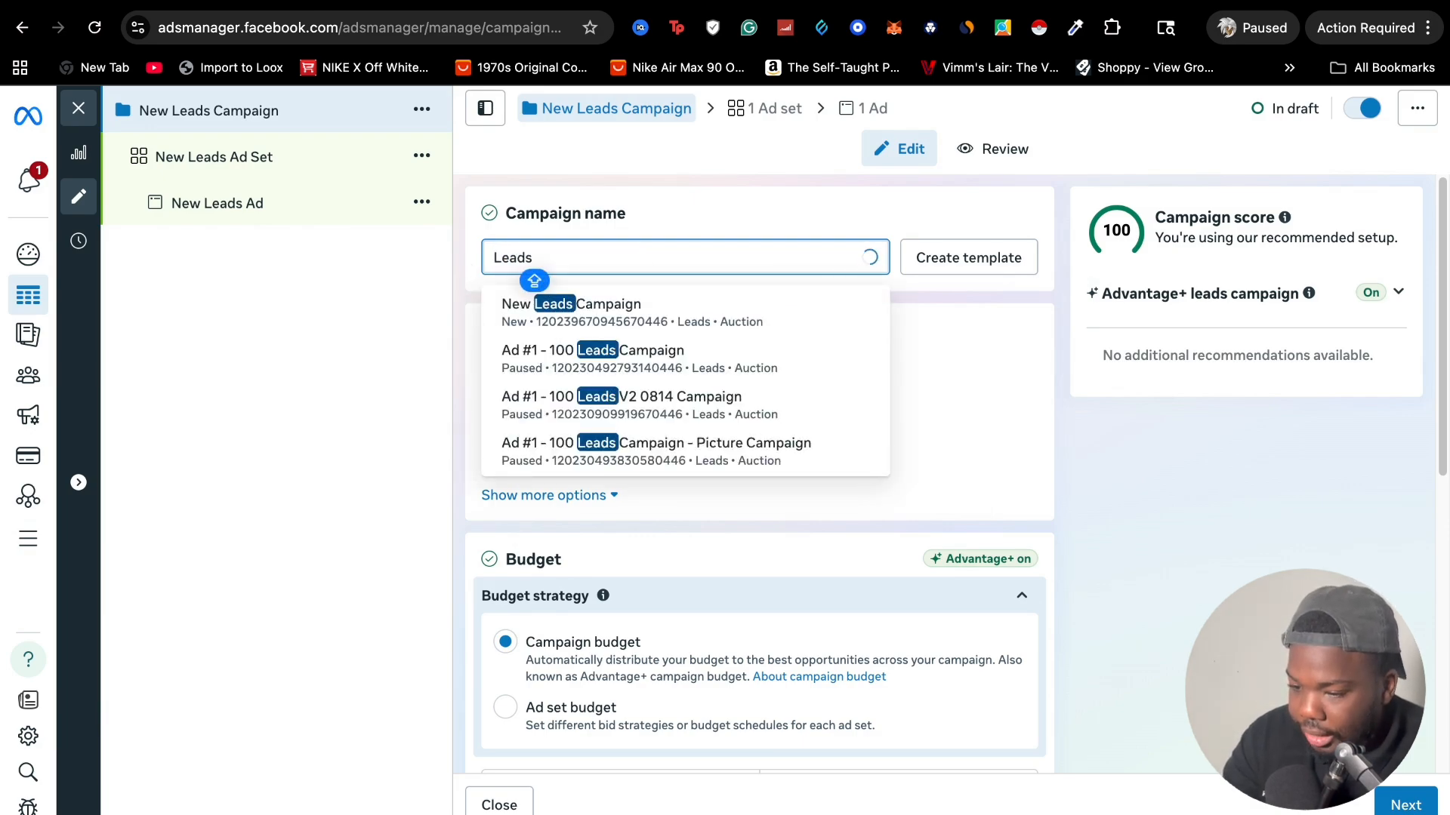
{"action": "type", "text": " Roofing "}
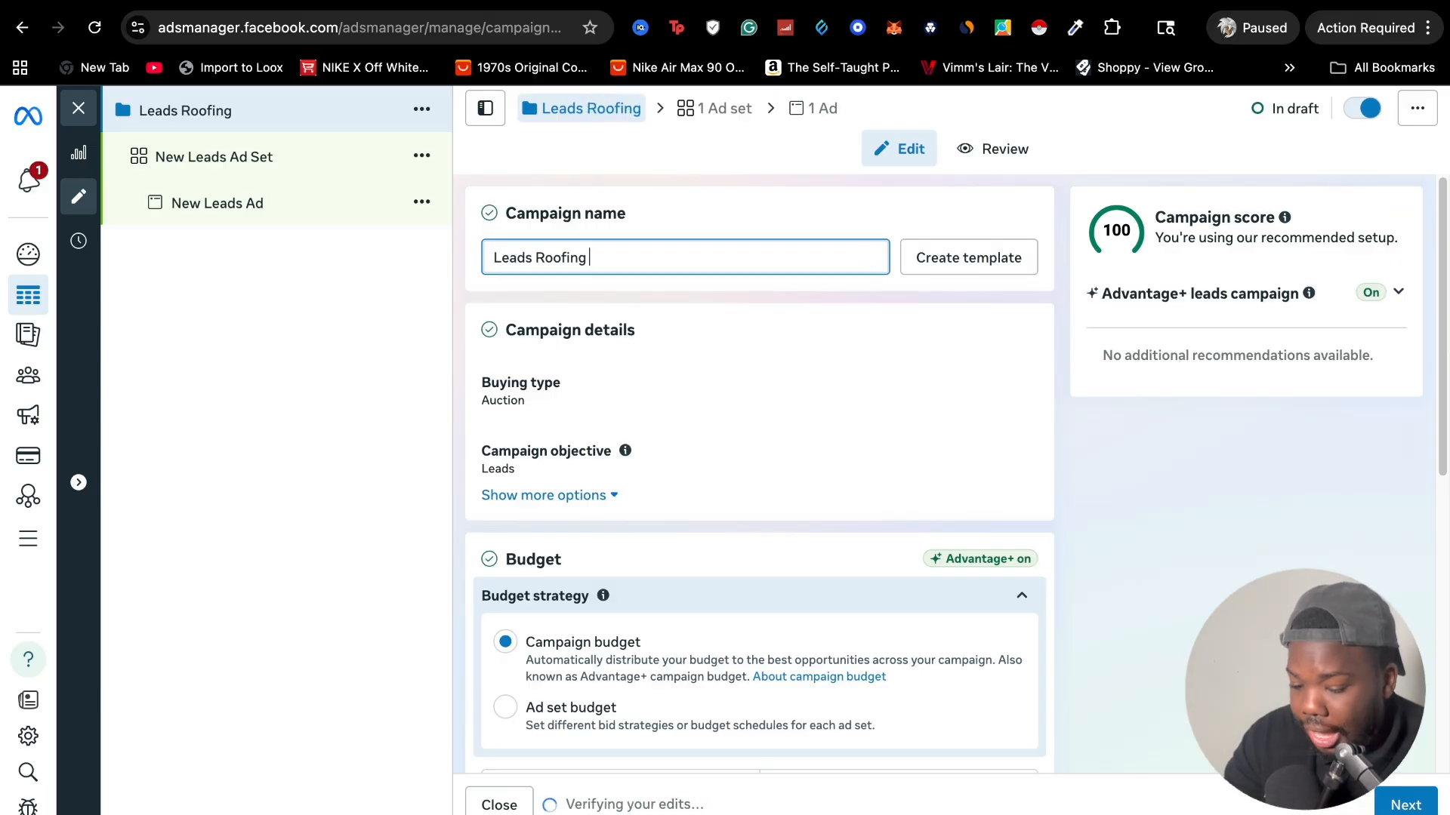
{"action": "type", "text": "02/16"}
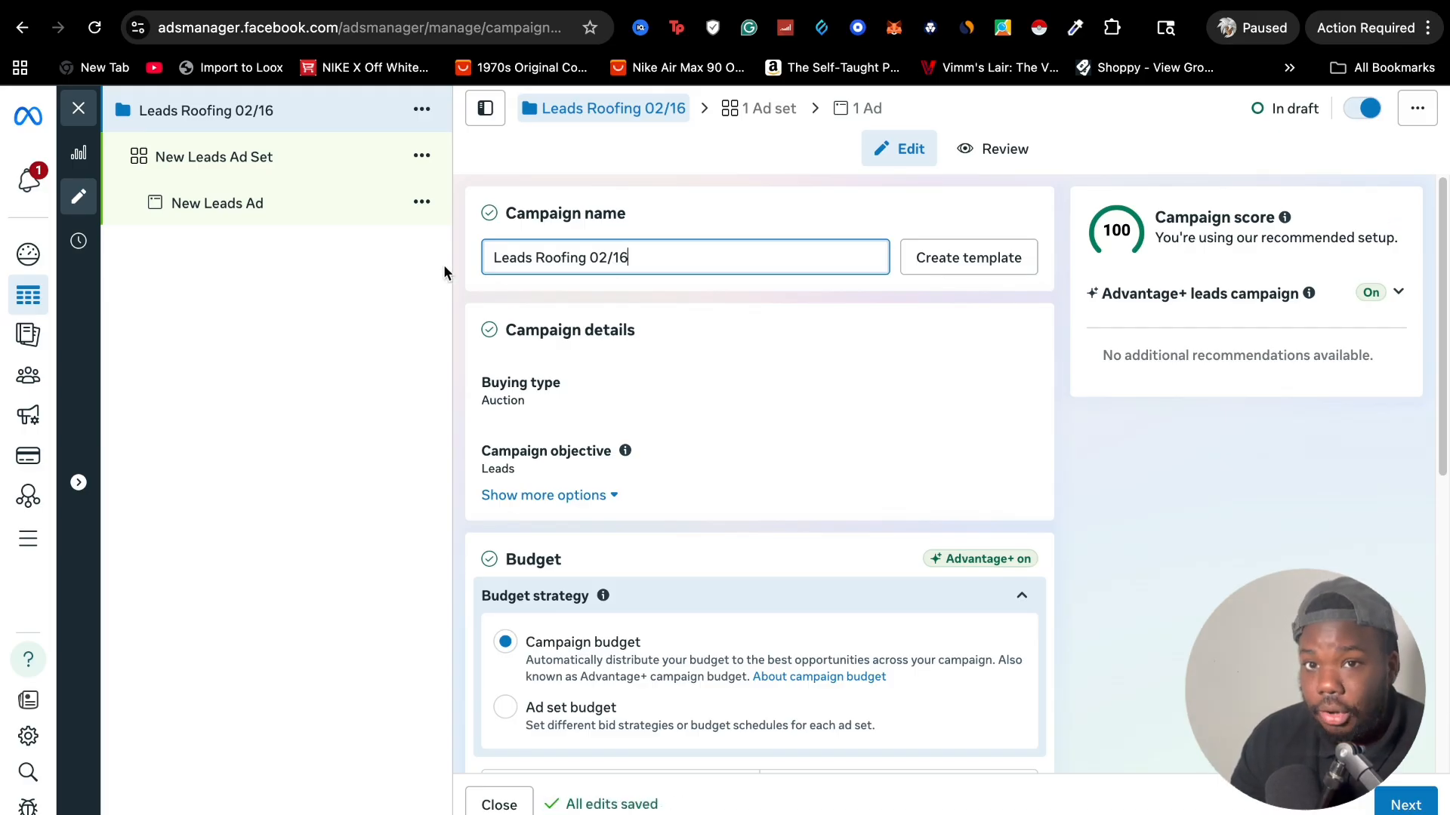
Switch the campaign's budget strategy to Ad set budget
{"action": "scroll", "coordinate": [776, 598], "scroll_direction": "down", "scroll_amount": 2}
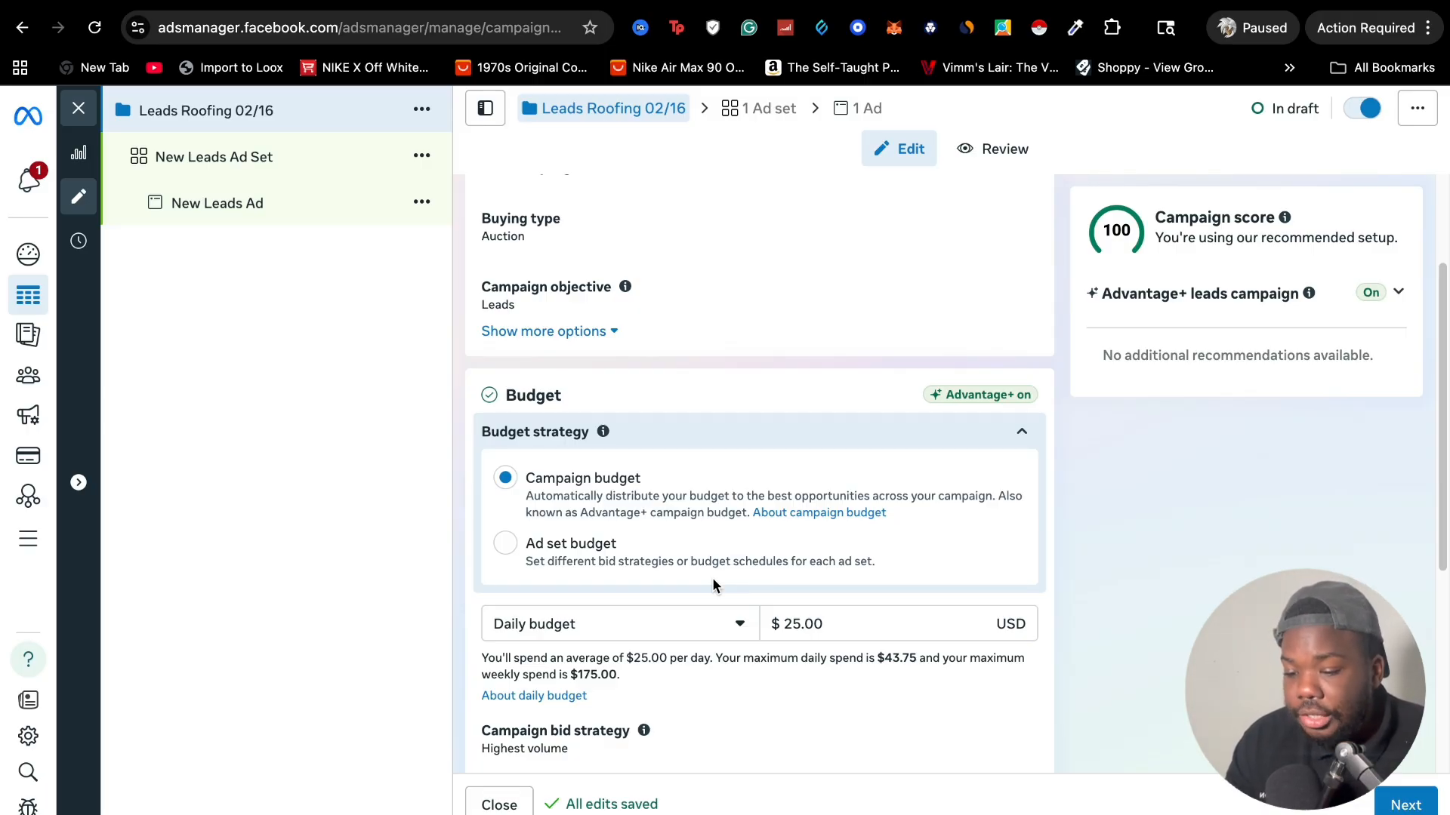
{"action": "left_click", "coordinate": [615, 554]}
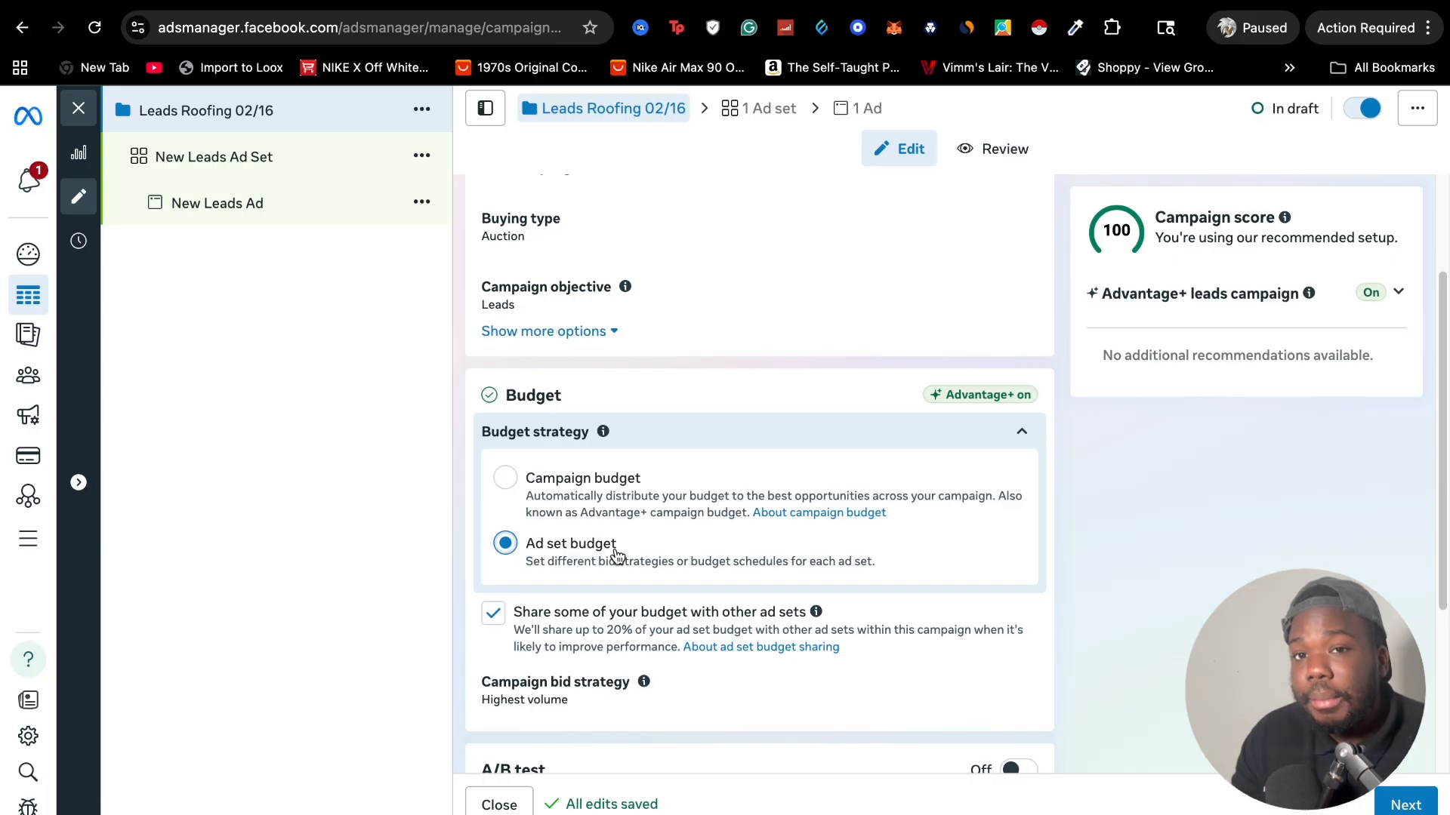
{"action": "left_click", "coordinate": [565, 485]}
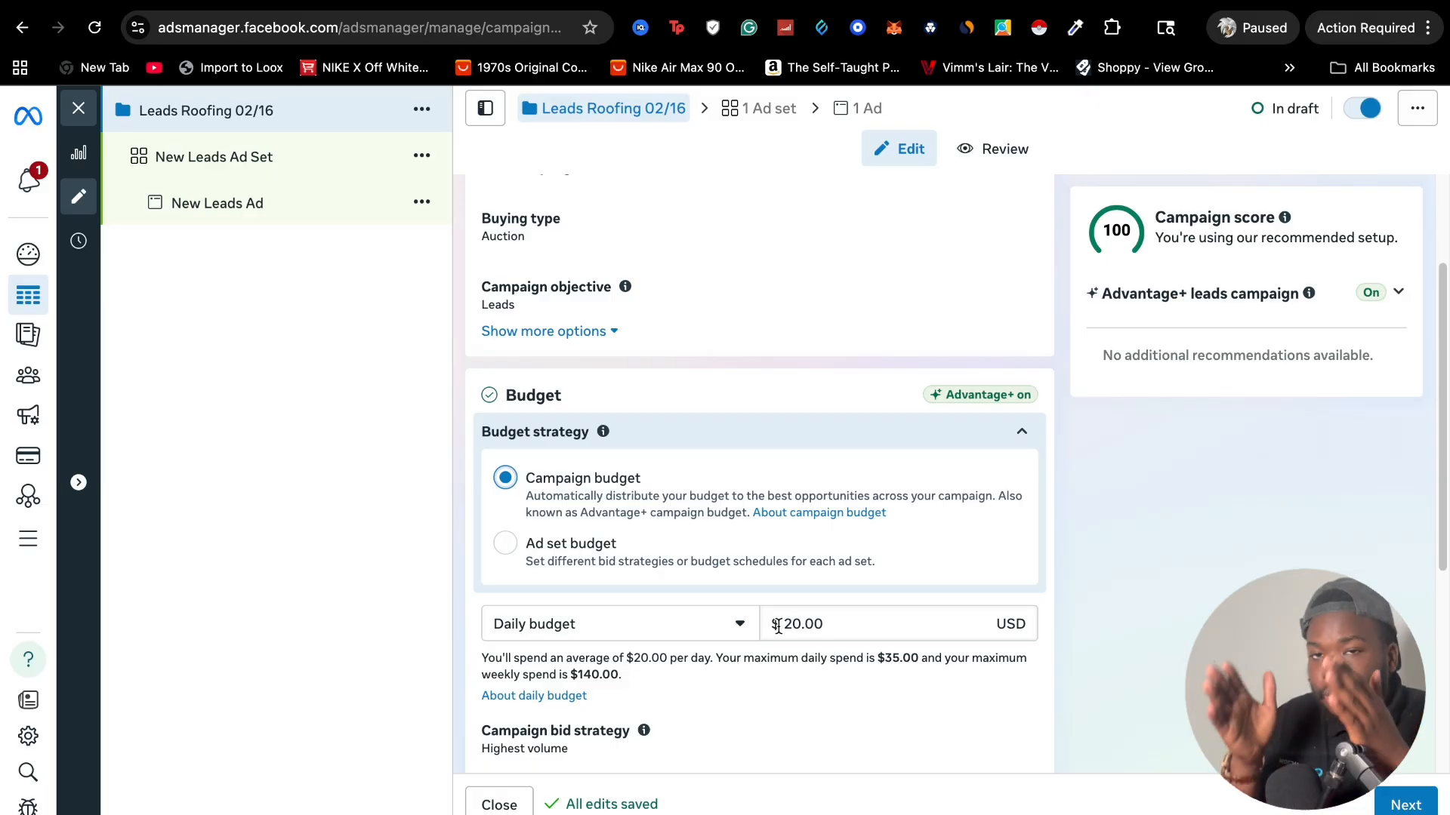
{"action": "left_click", "coordinate": [553, 553]}
{"action": "scroll", "coordinate": [640, 577], "scroll_direction": "down", "scroll_amount": 4}
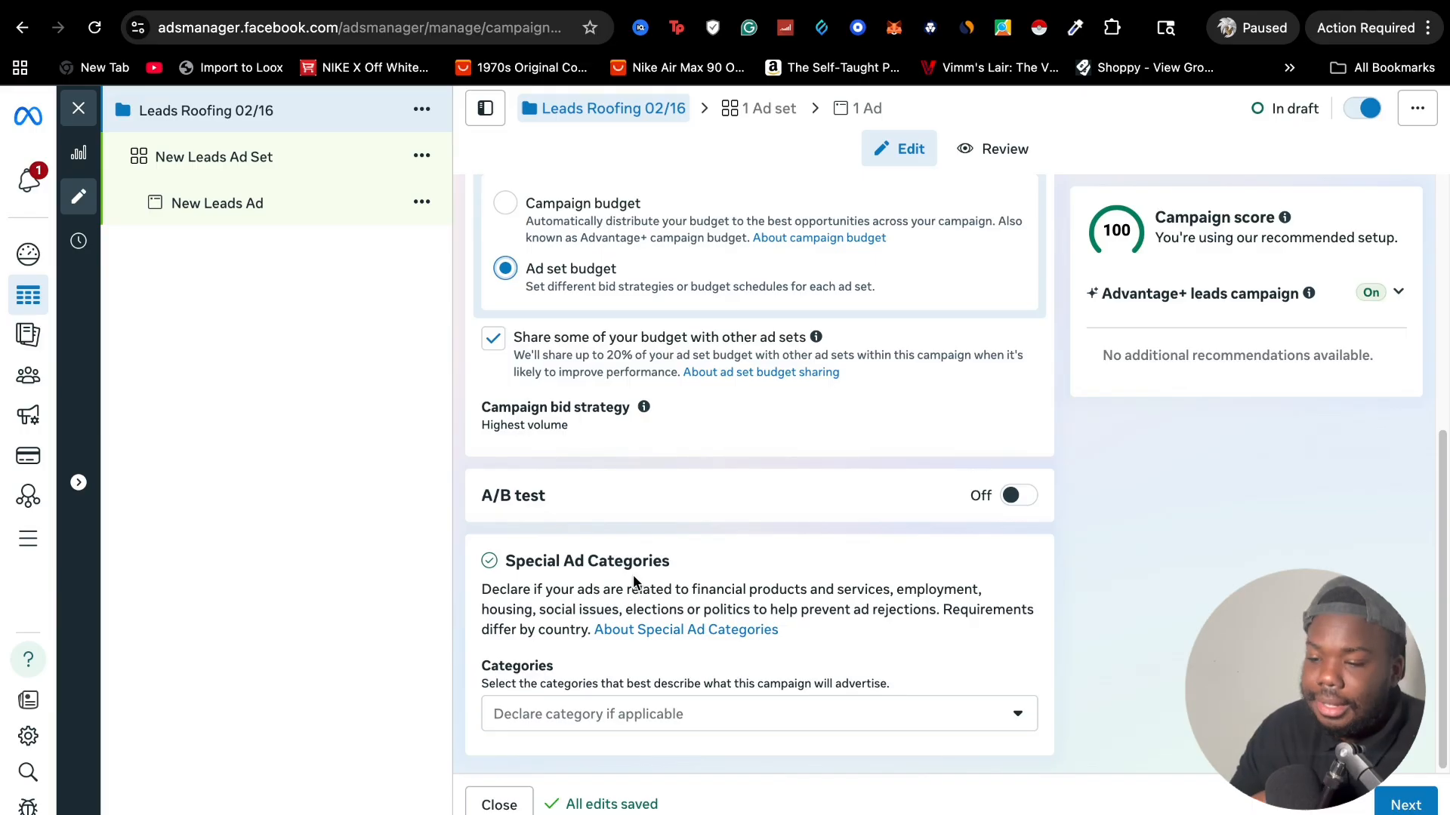
Set the conversion location of the new leads ad set to Website and instant forms
{"action": "left_click", "coordinate": [213, 156]}
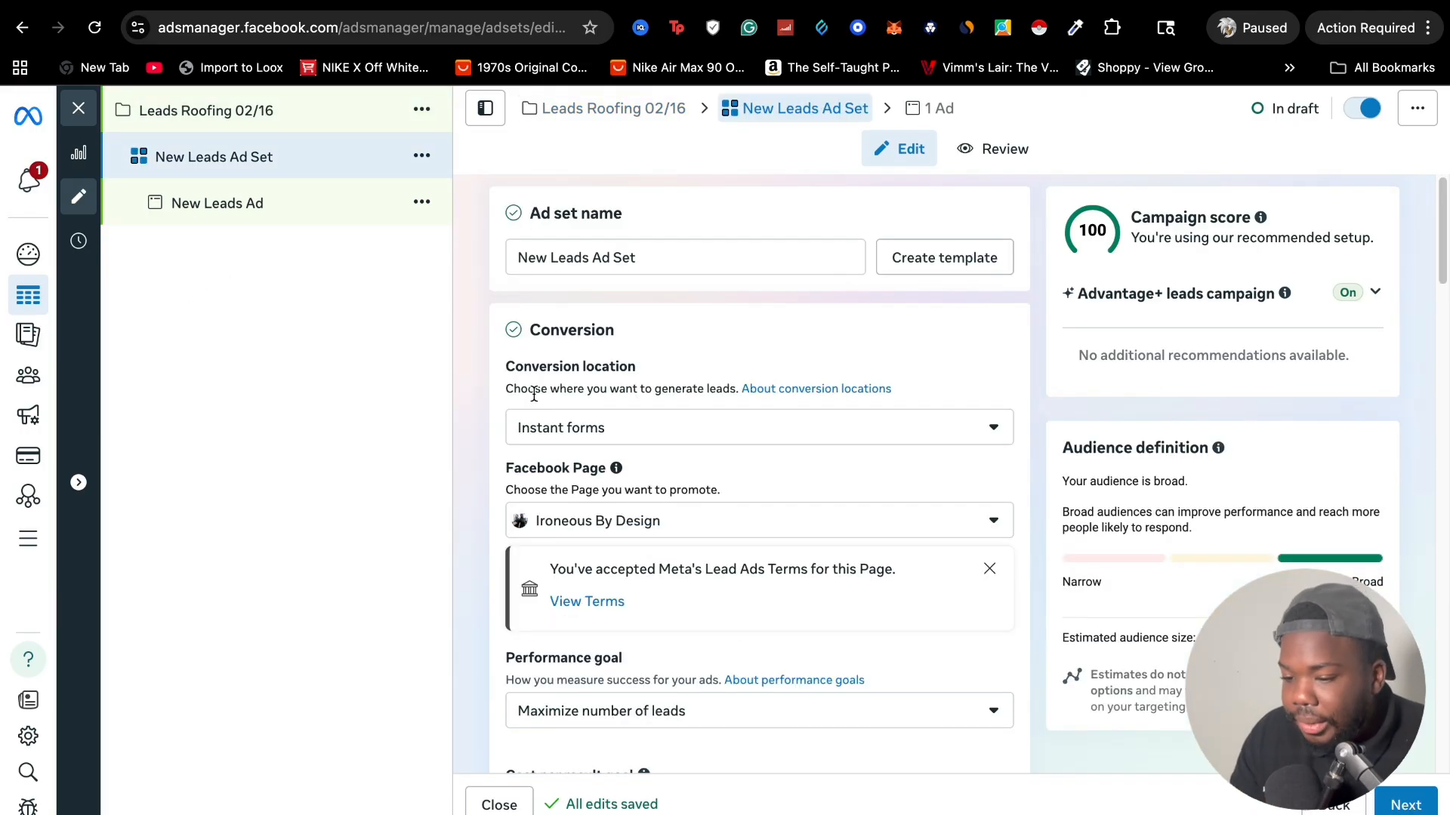
{"action": "left_click", "coordinate": [588, 431]}
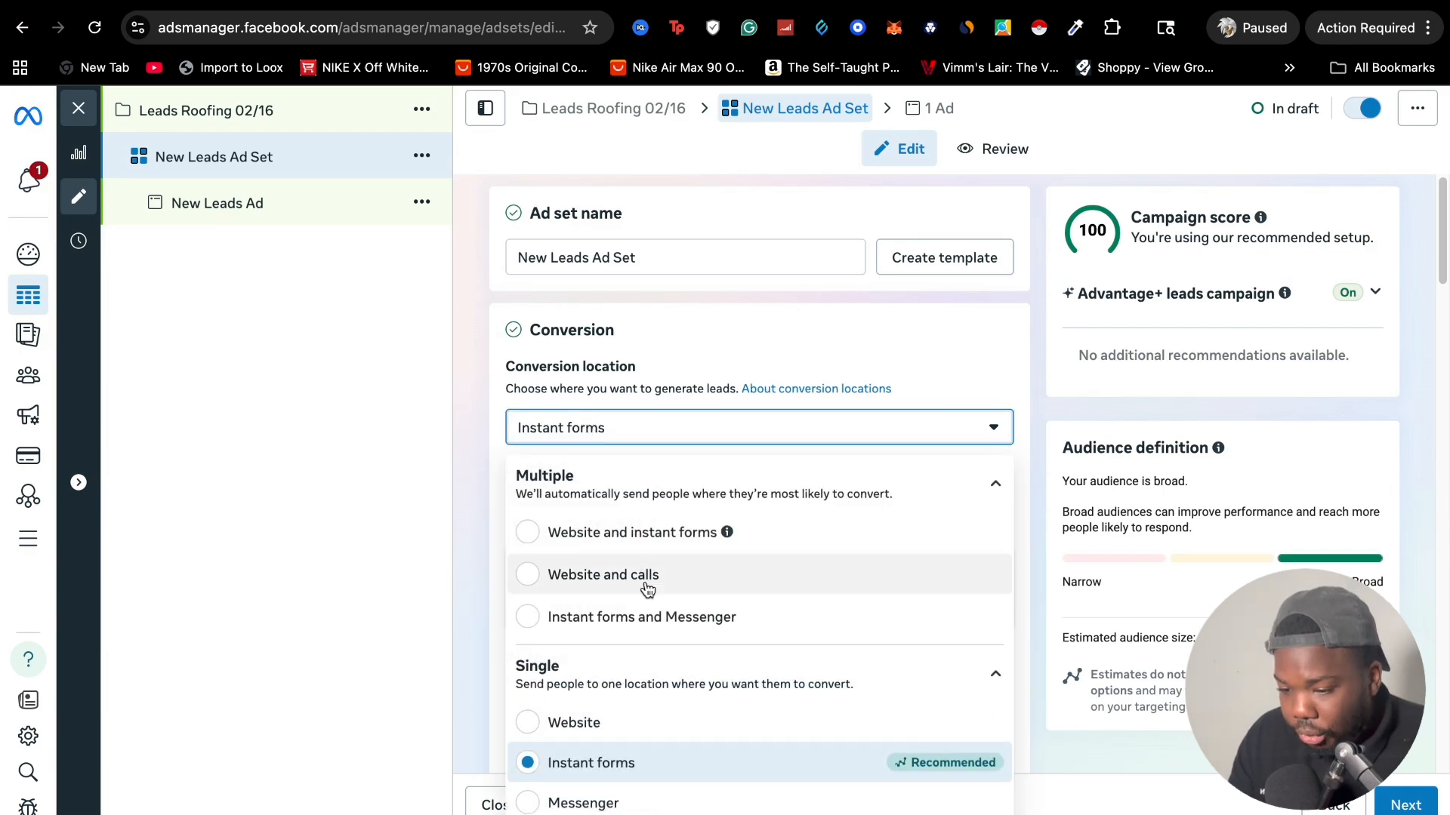
{"action": "left_click", "coordinate": [672, 531]}
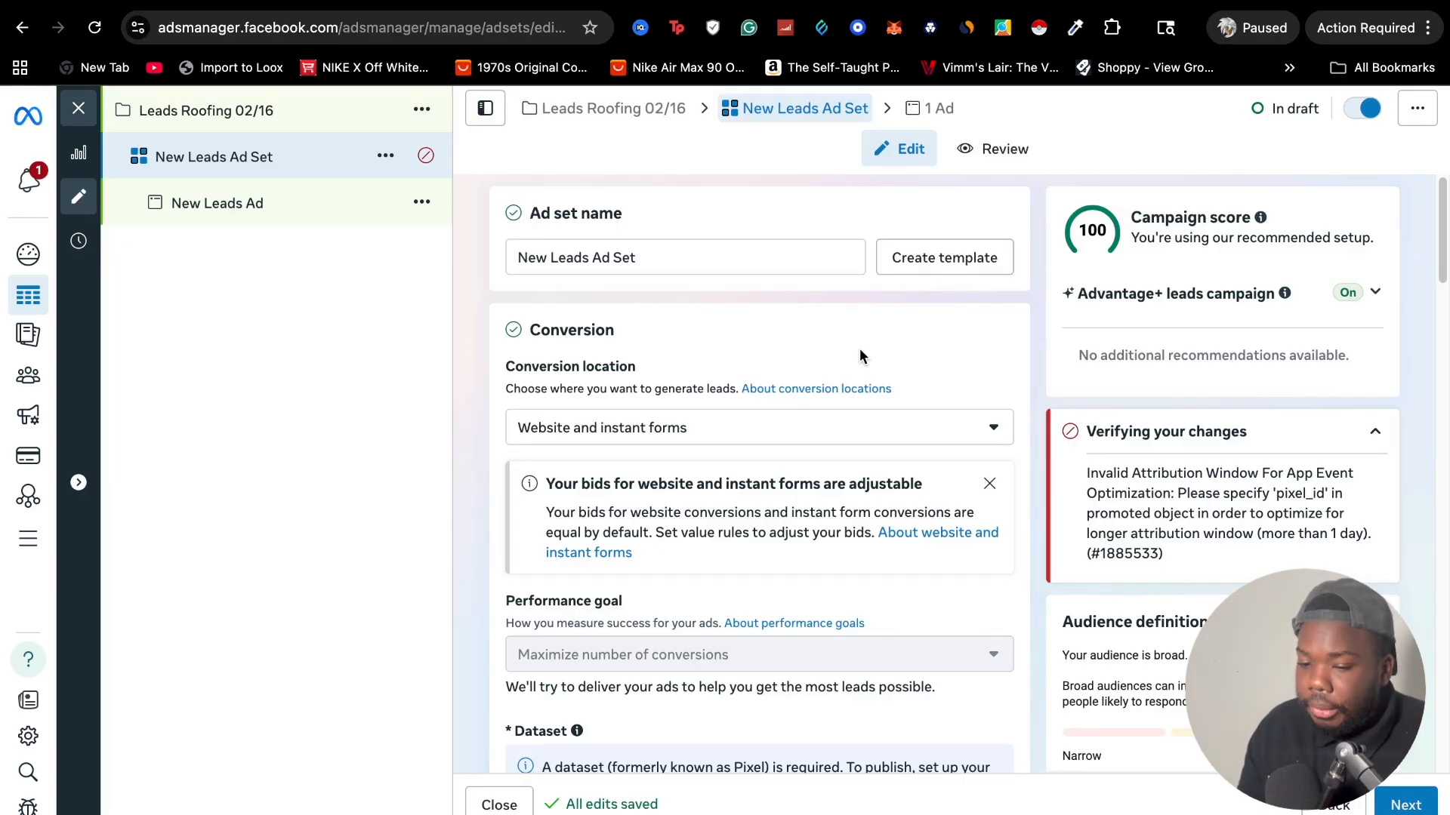
Review the ad set's performance goal, dataset, attribution model, dynamic creative, and budget and schedule settings
{"action": "scroll", "coordinate": [793, 424], "scroll_direction": "down", "scroll_amount": 3}
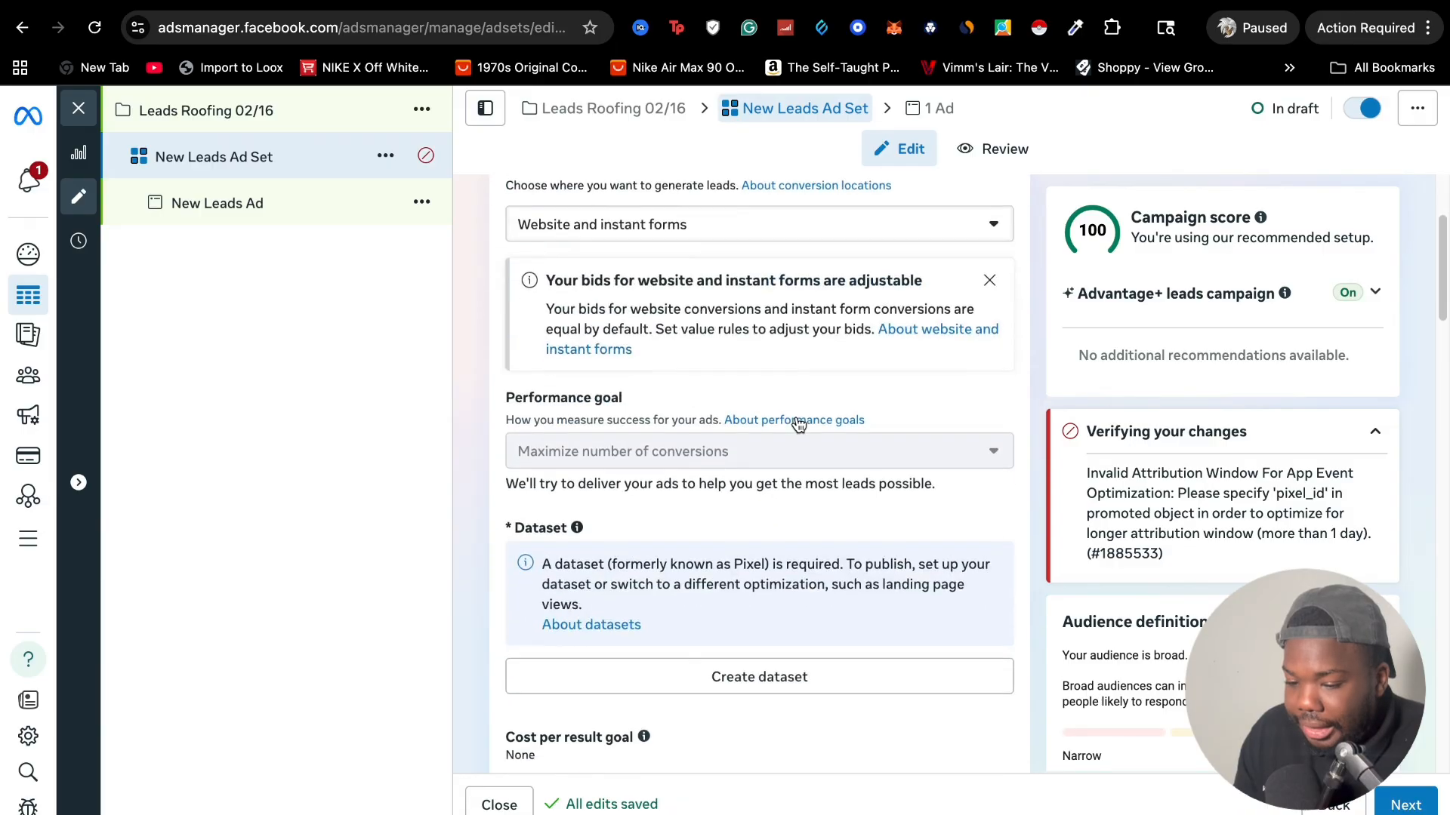
{"action": "scroll", "coordinate": [799, 420], "scroll_direction": "up", "scroll_amount": 3}
{"action": "scroll", "coordinate": [735, 385], "scroll_direction": "down", "scroll_amount": 2}
{"action": "scroll", "coordinate": [731, 388], "scroll_direction": "down", "scroll_amount": 1}
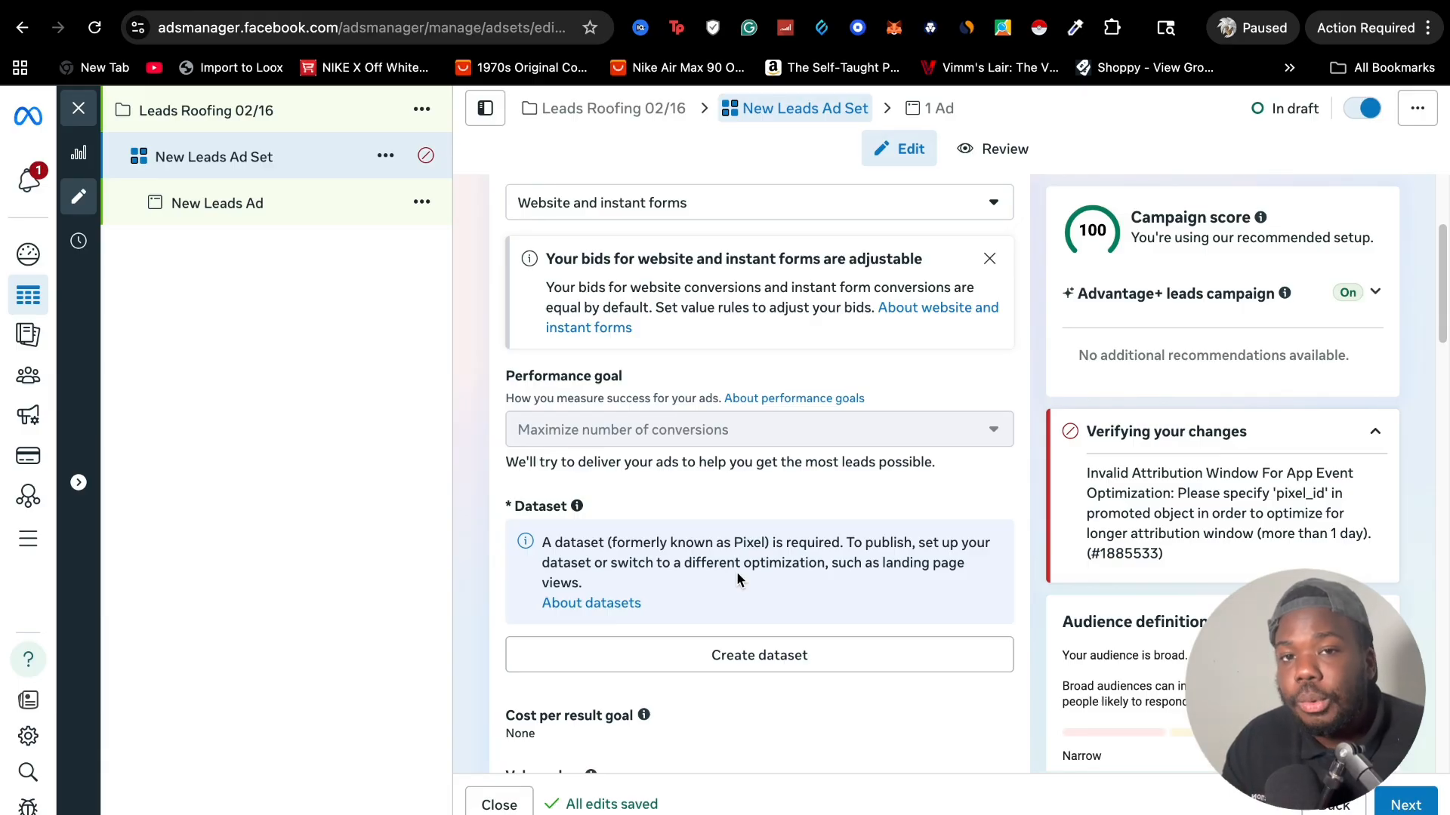
{"action": "scroll", "coordinate": [736, 572], "scroll_direction": "down", "scroll_amount": 3}
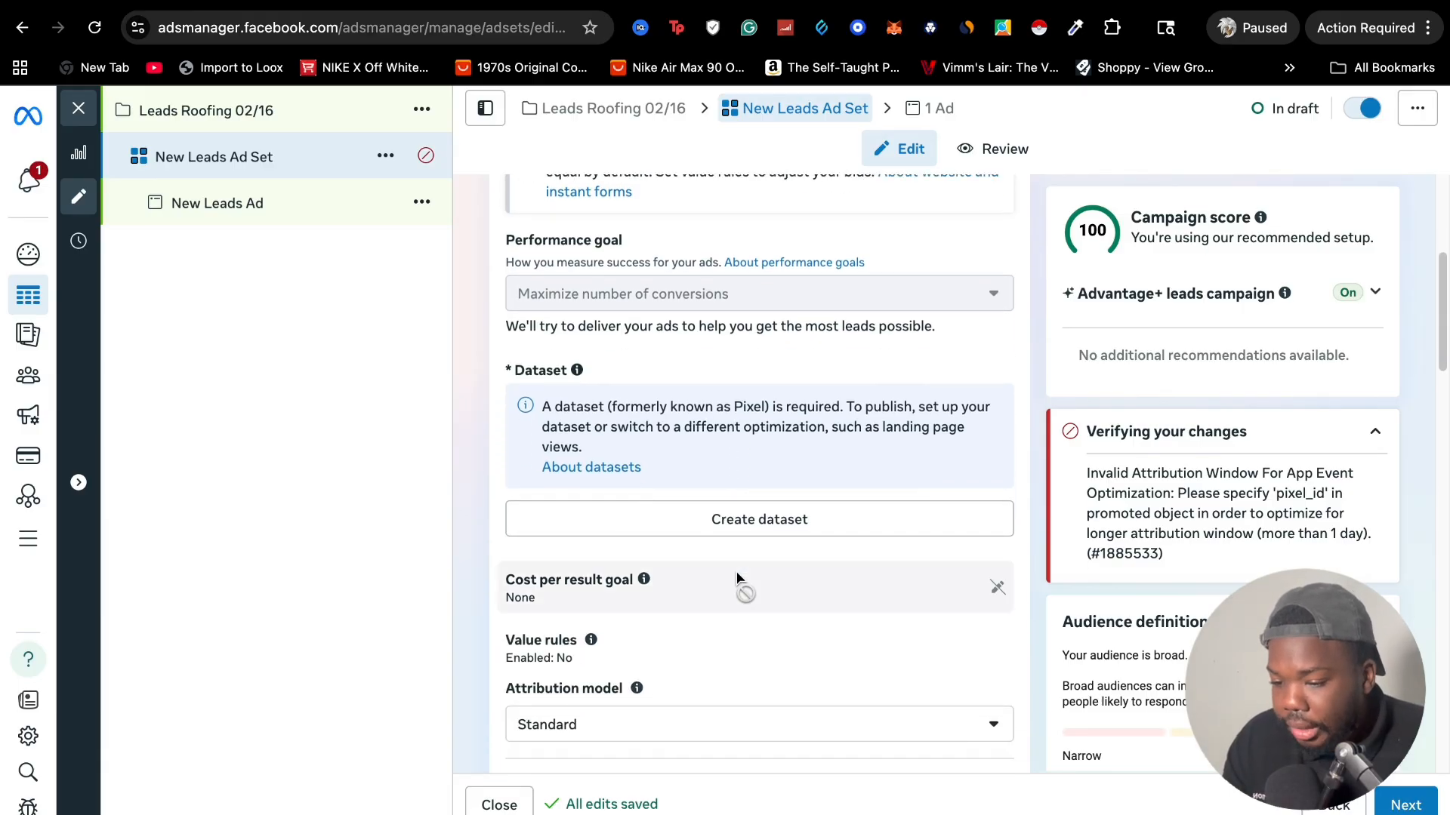
{"action": "scroll", "coordinate": [745, 578], "scroll_direction": "down", "scroll_amount": 2}
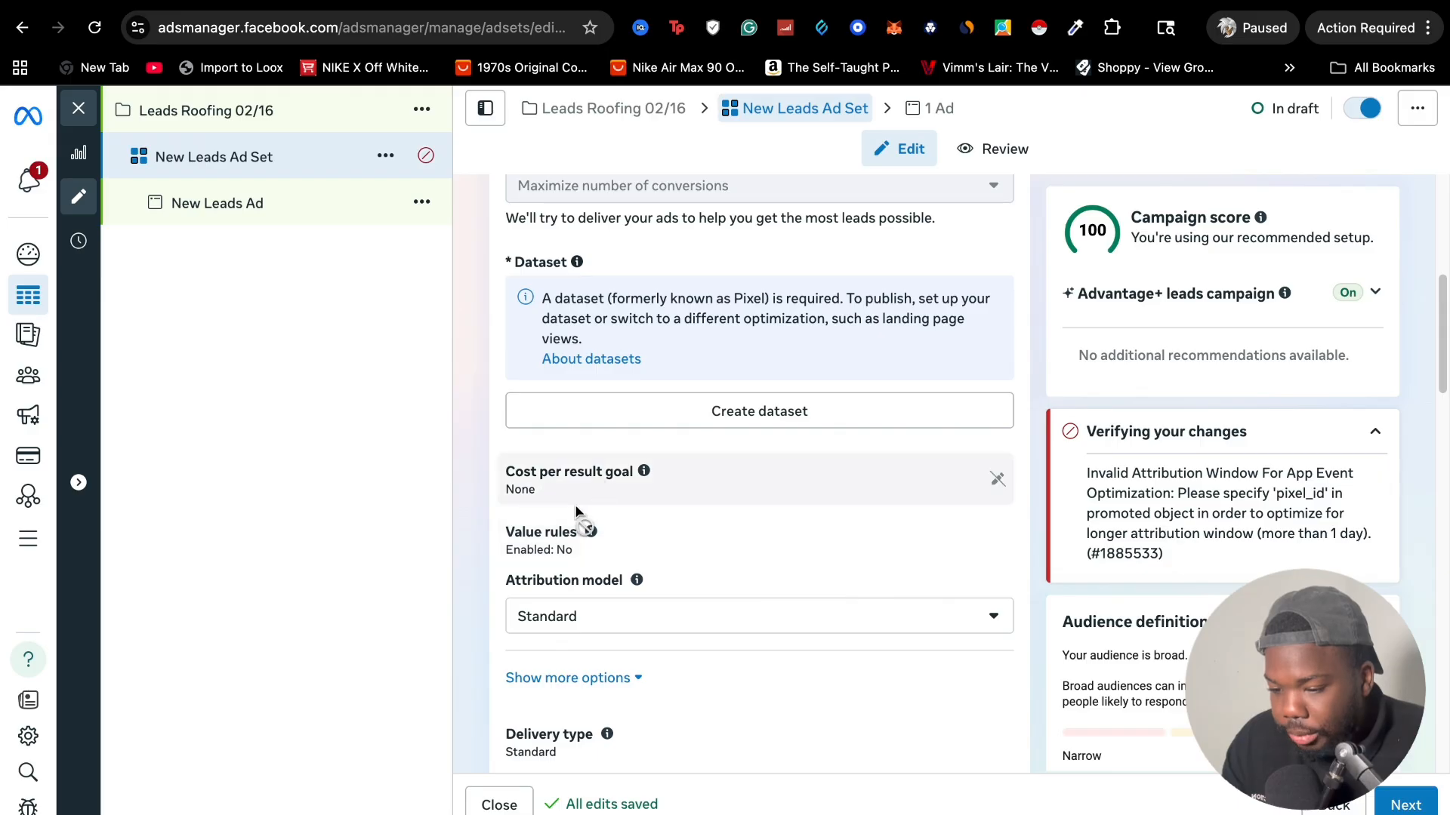
{"action": "scroll", "coordinate": [624, 597], "scroll_direction": "down", "scroll_amount": 3}
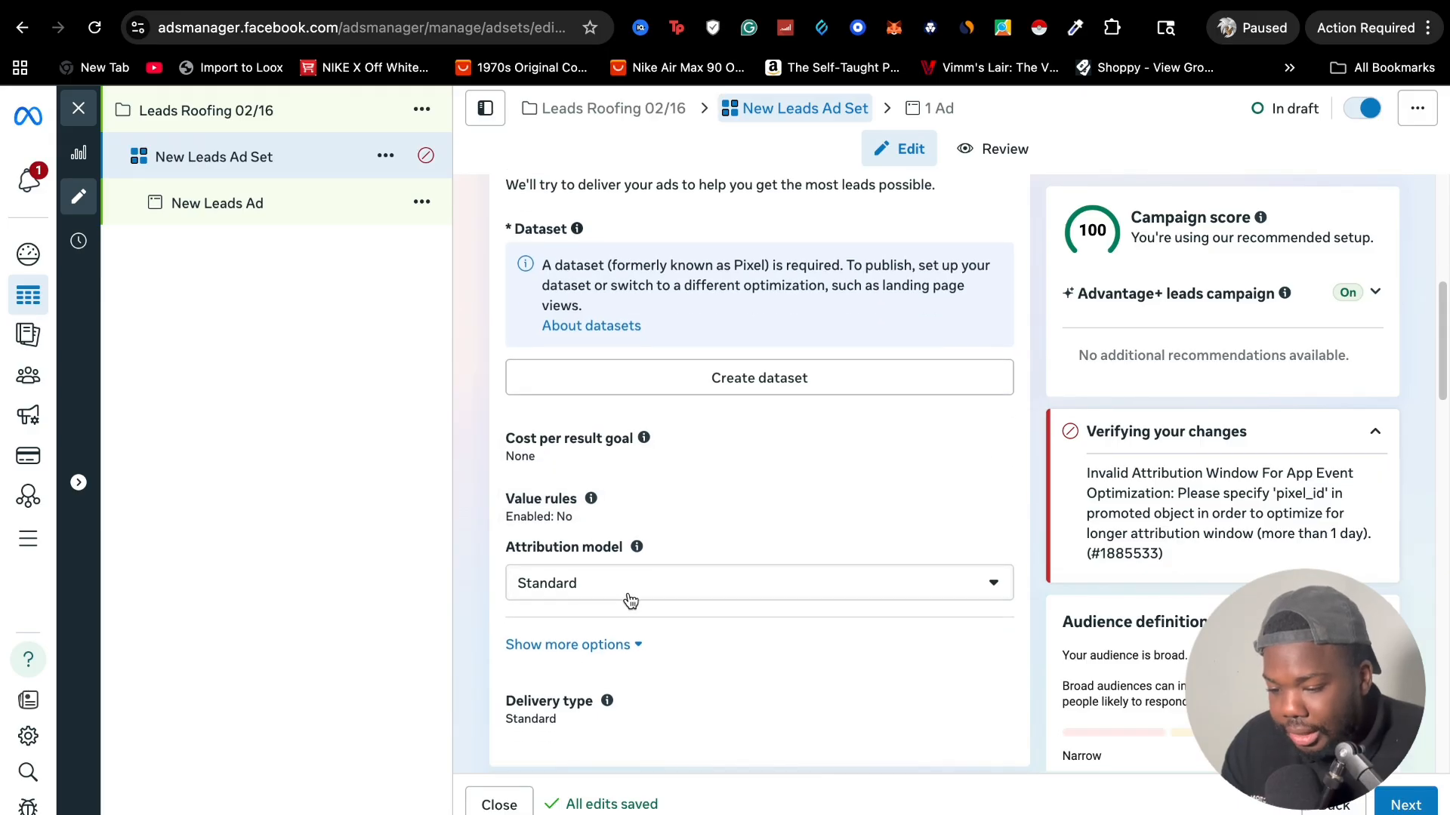
{"action": "scroll", "coordinate": [629, 596], "scroll_direction": "down", "scroll_amount": 4}
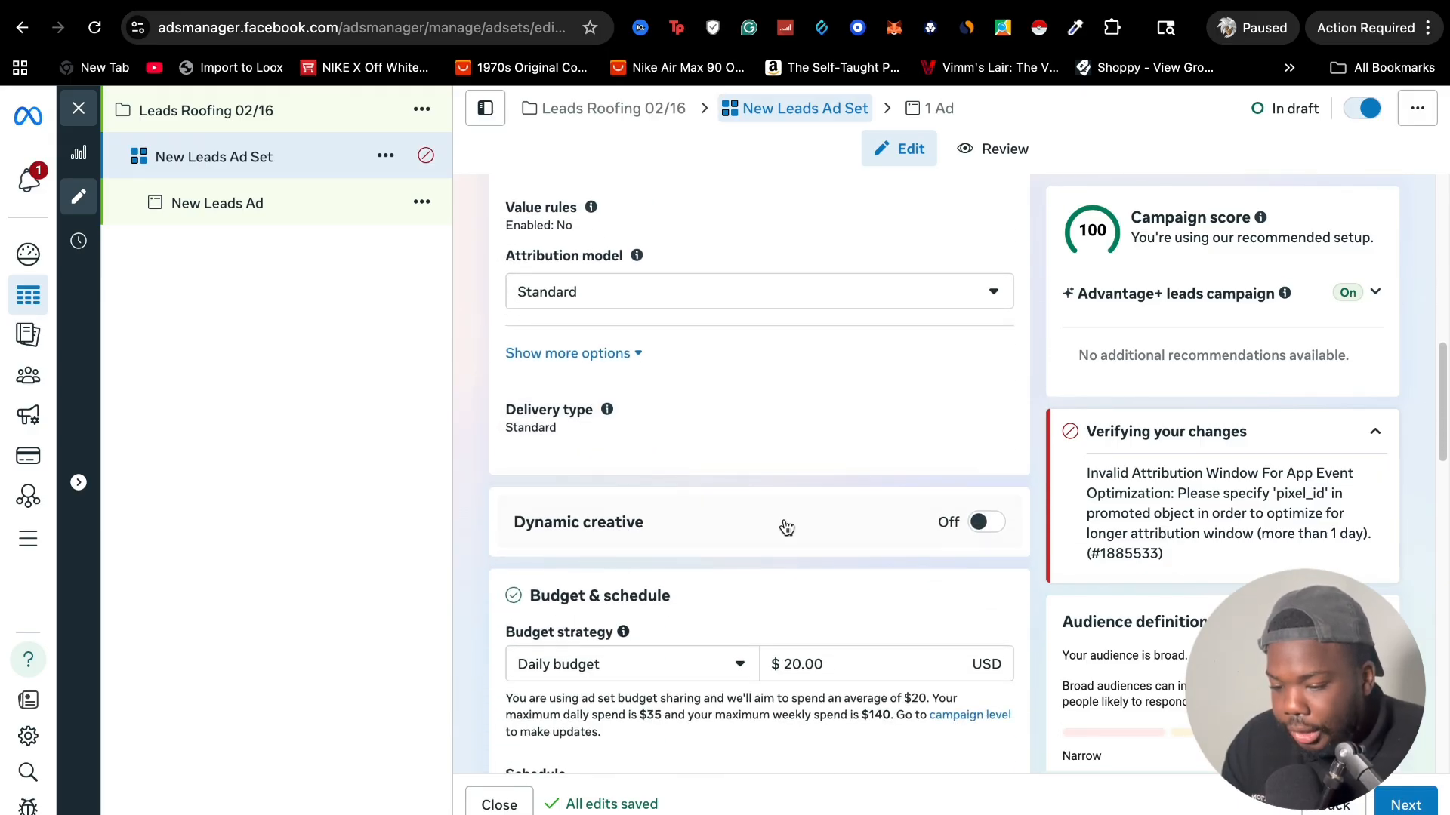
{"action": "scroll", "coordinate": [715, 556], "scroll_direction": "down", "scroll_amount": 2}
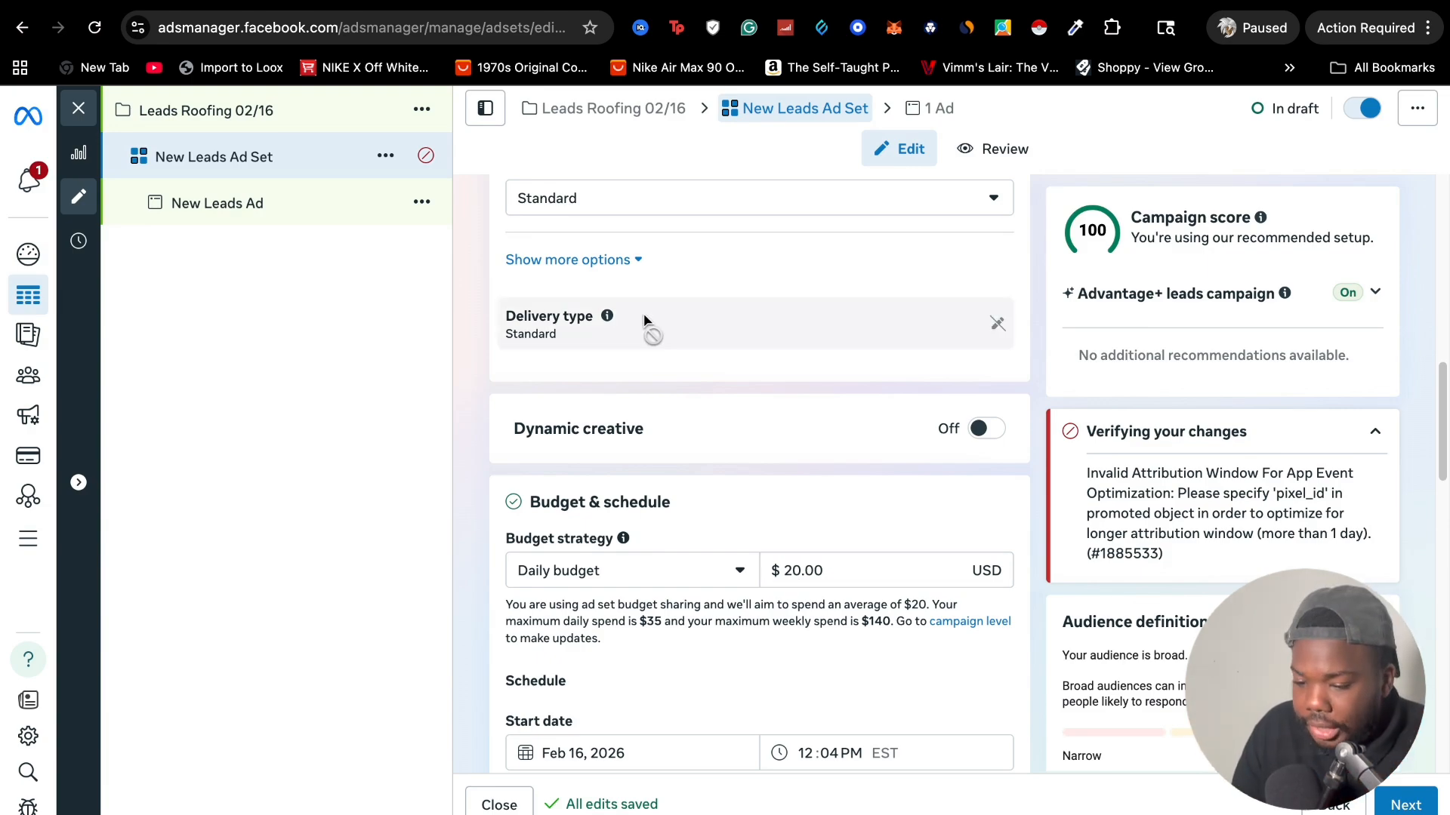
{"action": "scroll", "coordinate": [739, 468], "scroll_direction": "down", "scroll_amount": 3}
{"action": "scroll", "coordinate": [738, 464], "scroll_direction": "down", "scroll_amount": 3}
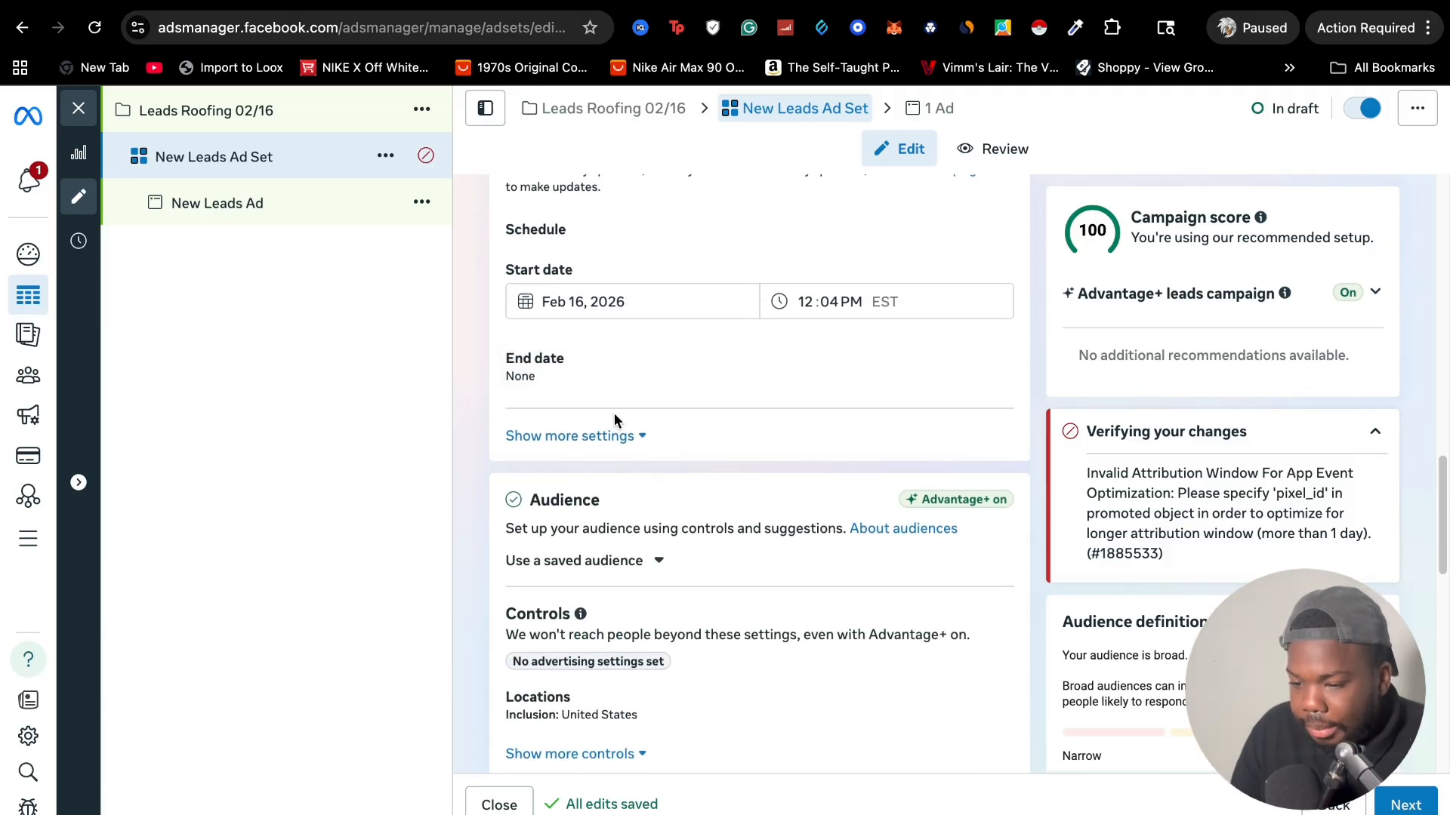
Set the ad set's audience location to Austin, Texas with a 25-mile radius instead of the whole United States
{"action": "scroll", "coordinate": [615, 413], "scroll_direction": "down", "scroll_amount": 3}
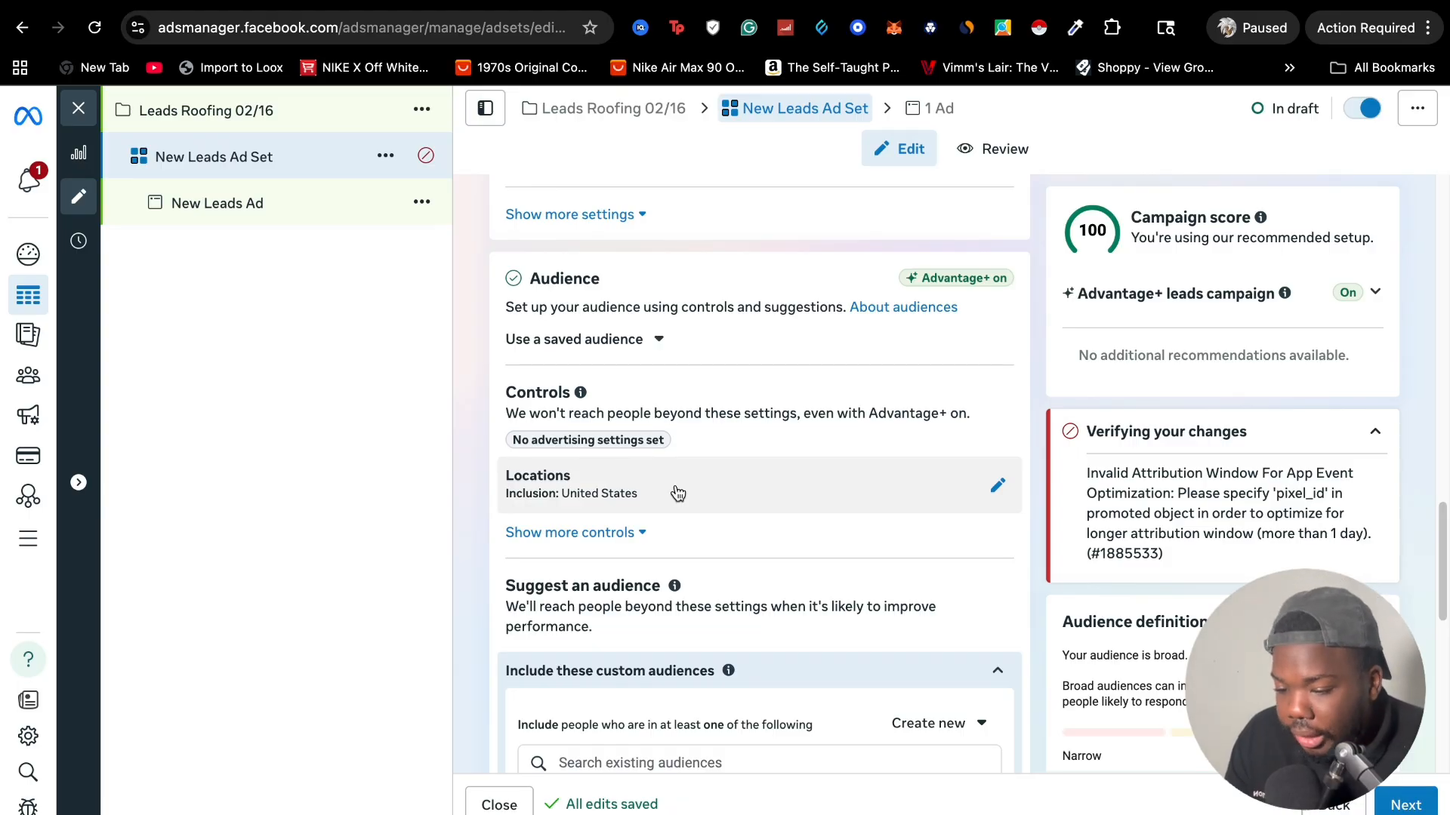
{"action": "left_click", "coordinate": [677, 492]}
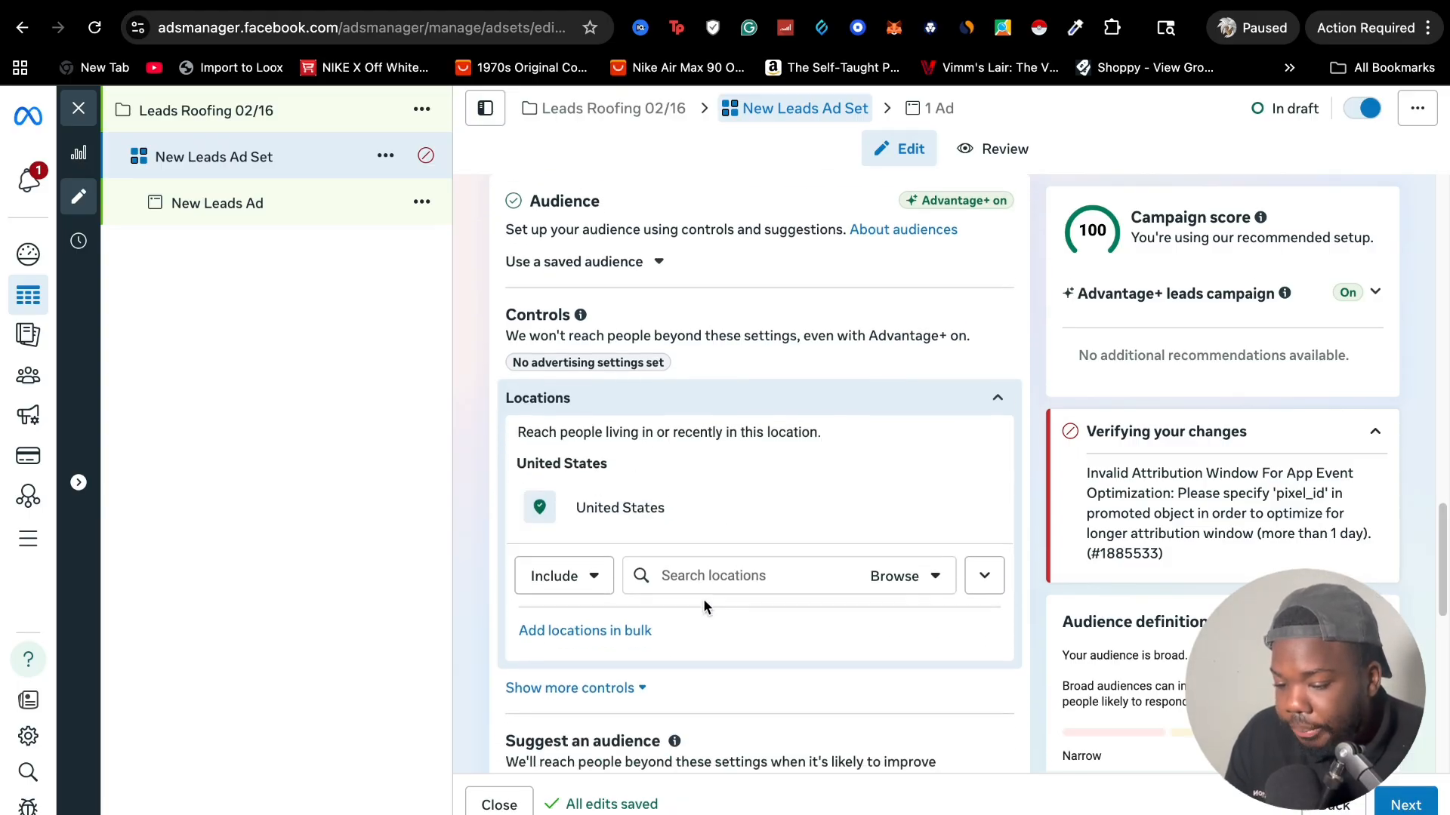
{"action": "left_click", "coordinate": [706, 585]}
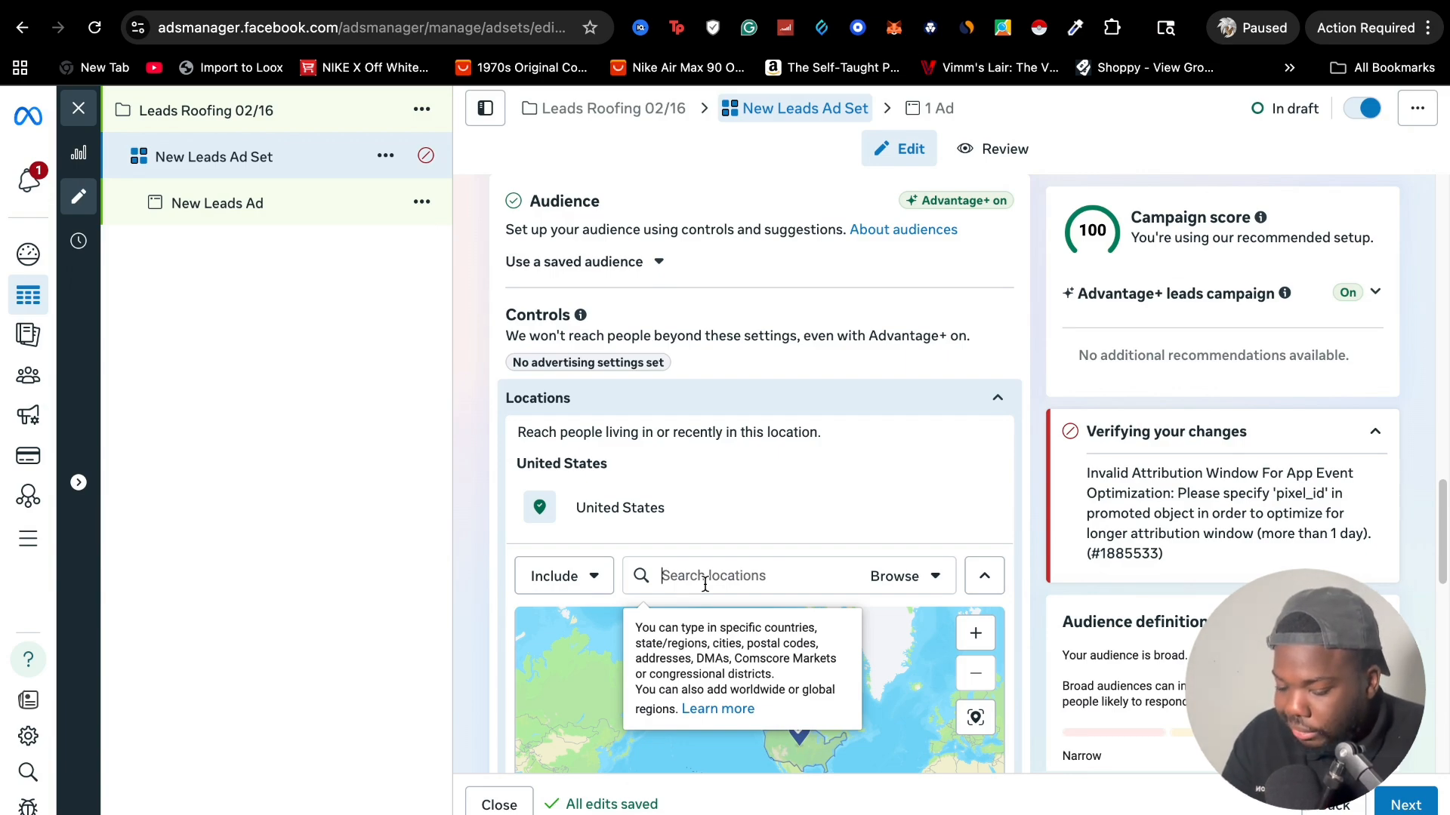
{"action": "type", "text": "austin"}
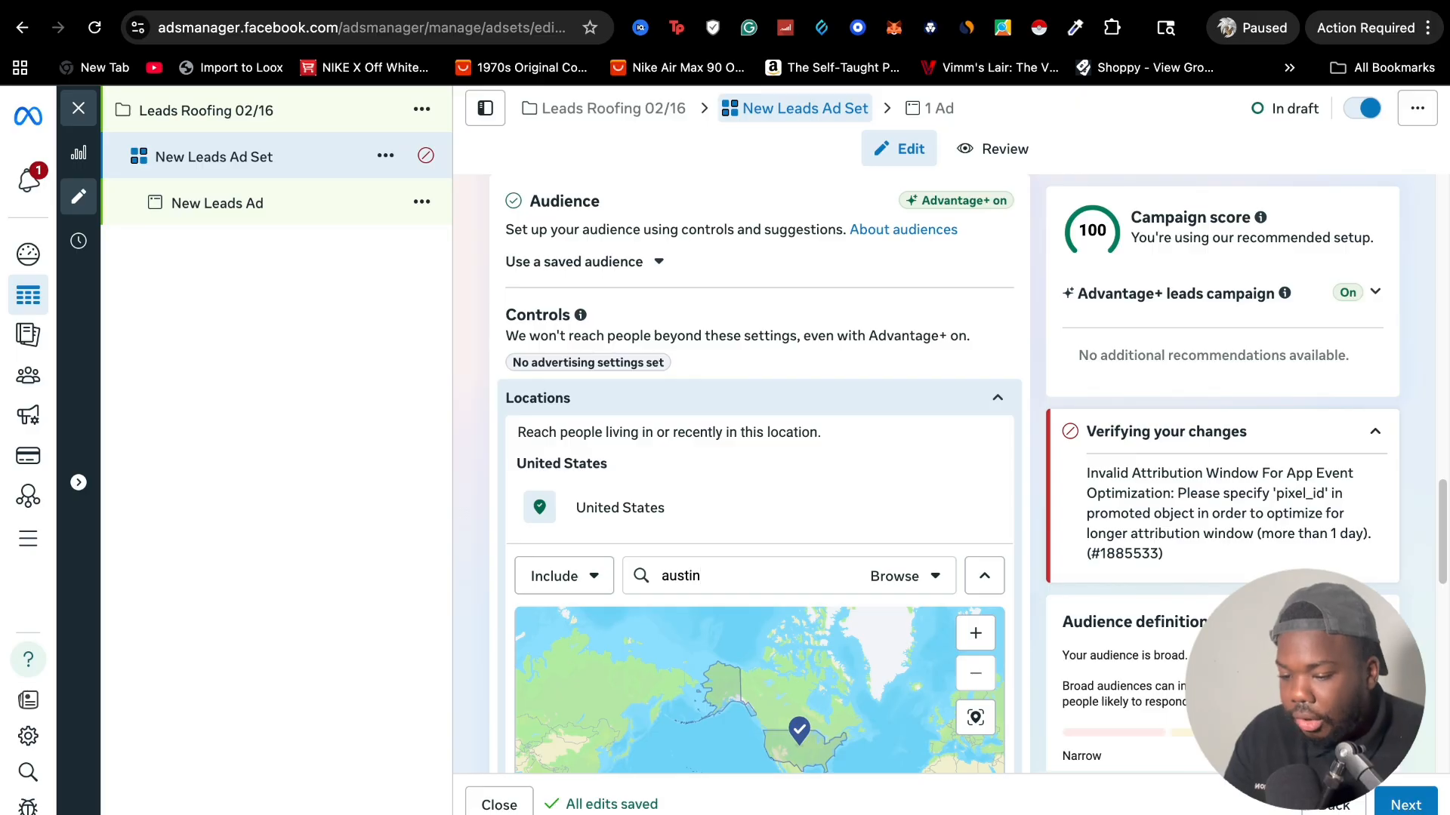
{"action": "type", "text": " texa"}
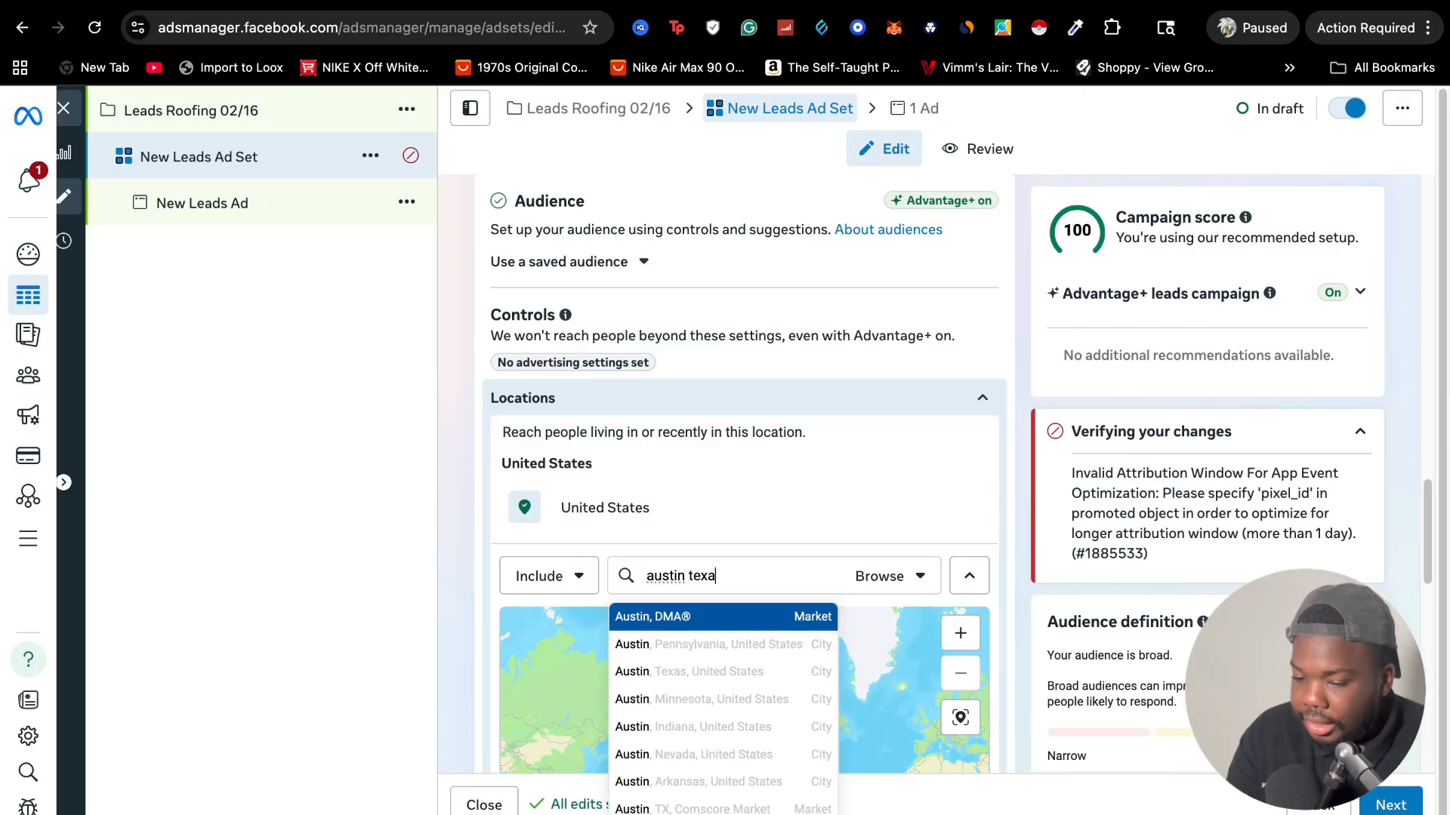
{"action": "type", "text": "s"}
{"action": "left_click", "coordinate": [725, 616]}
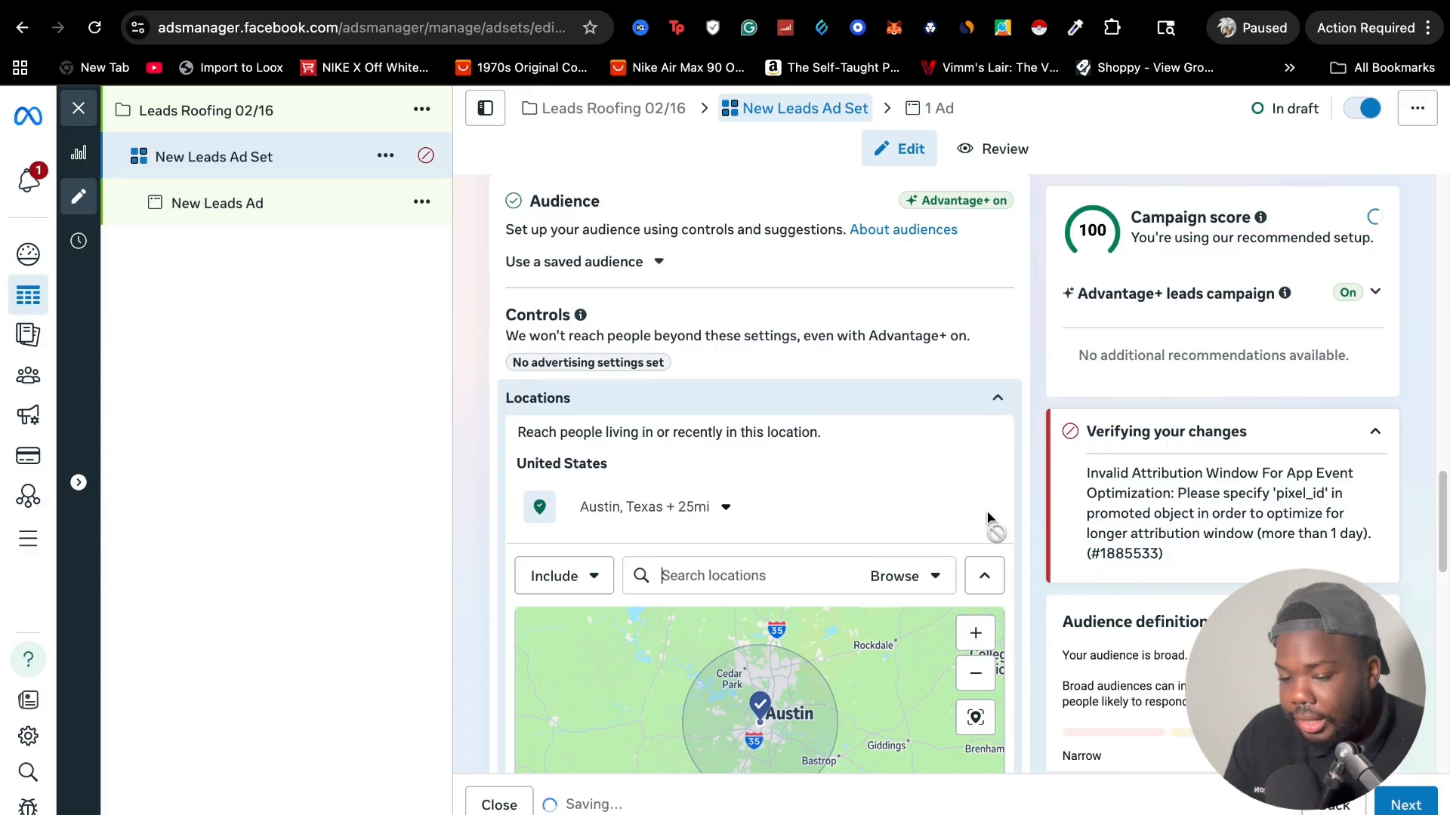
{"action": "scroll", "coordinate": [1044, 500], "scroll_direction": "down", "scroll_amount": 2}
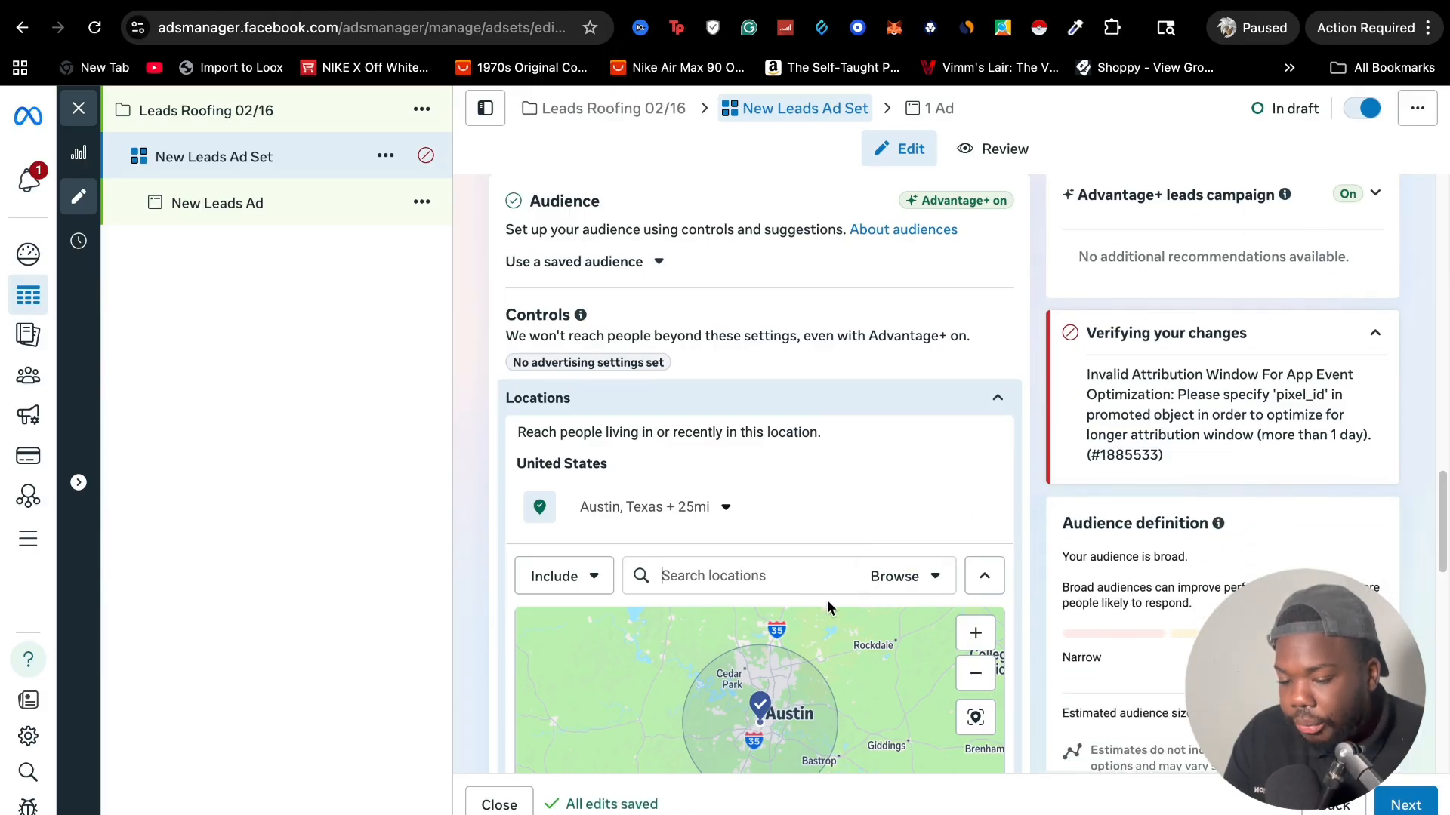
Set the radius around the Austin, Texas audience location to 15 miles
{"action": "scroll", "coordinate": [828, 607], "scroll_direction": "down", "scroll_amount": 3}
{"action": "left_click", "coordinate": [722, 375]}
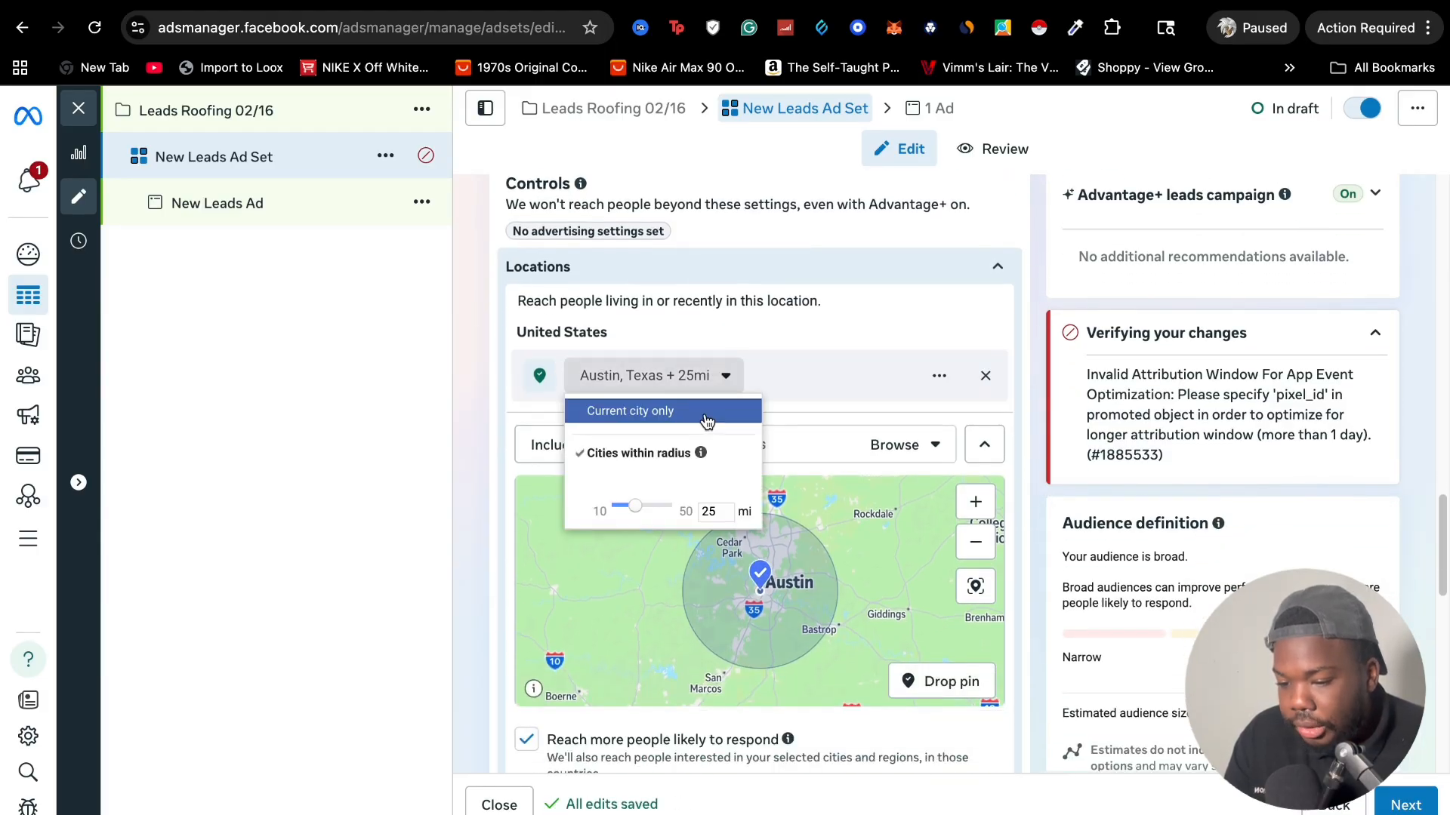
{"action": "left_click_drag", "start_coordinate": [635, 506], "coordinate": [654, 505]}
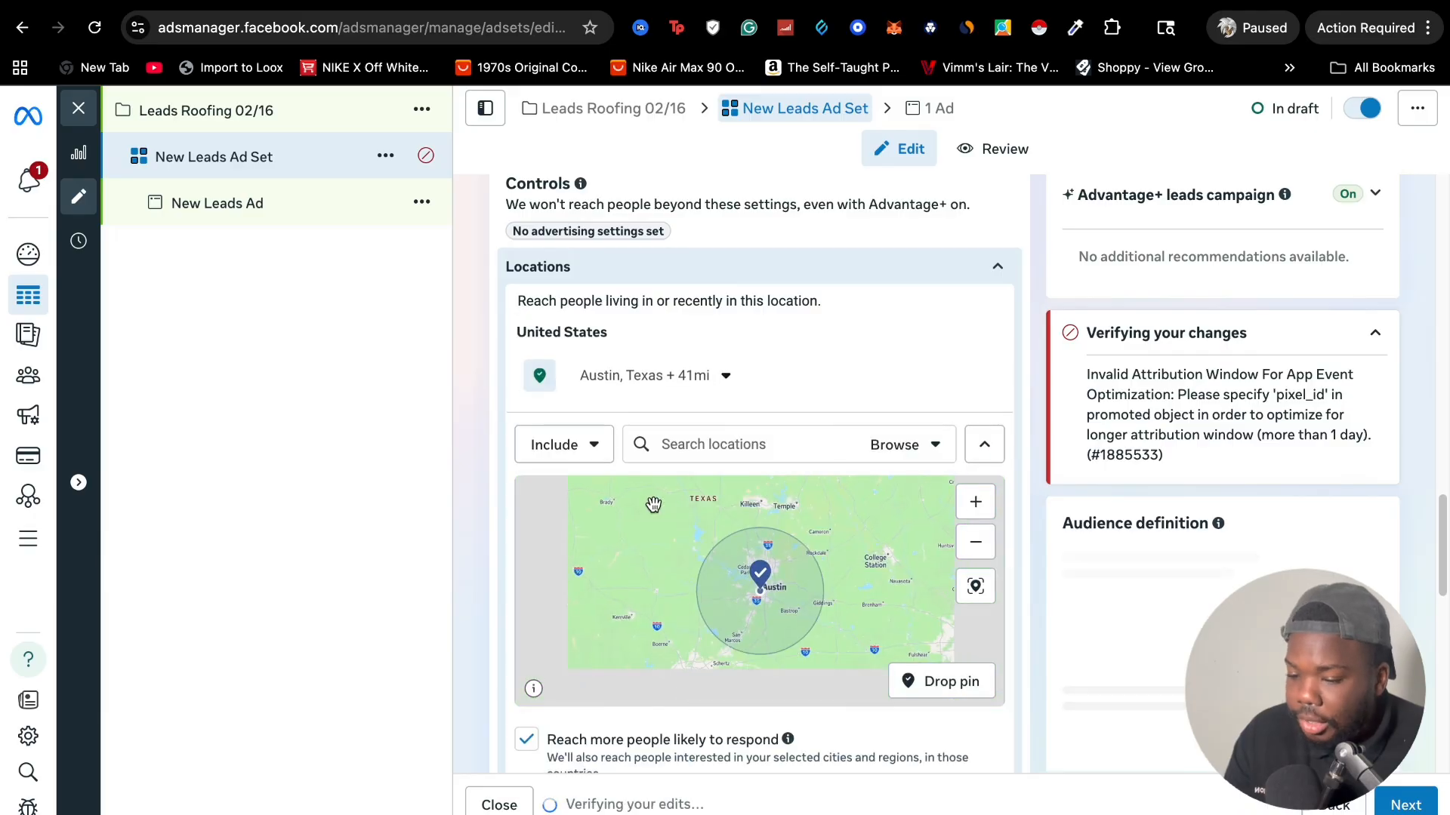
{"action": "left_click", "coordinate": [727, 376]}
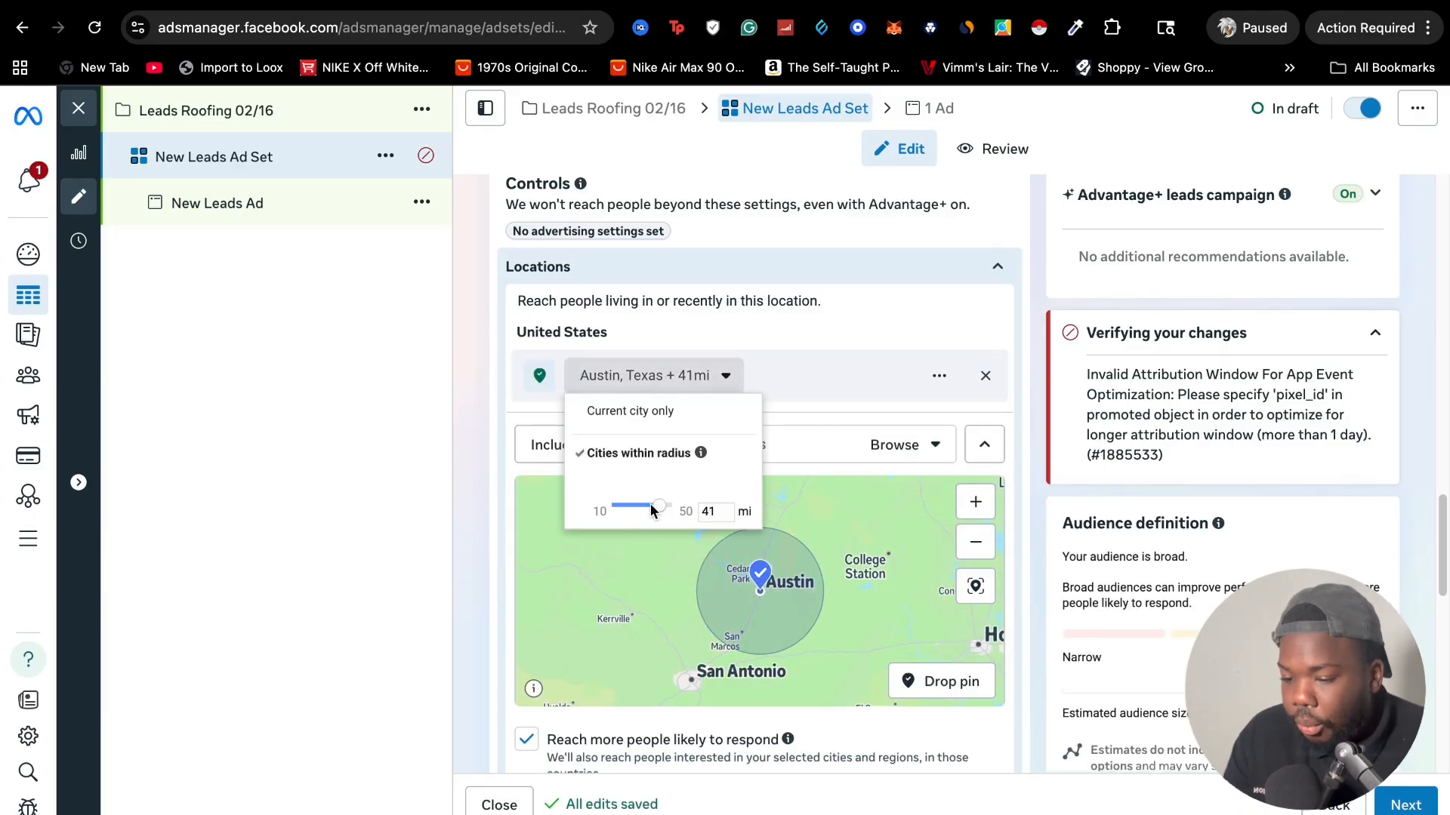
{"action": "left_click_drag", "start_coordinate": [654, 508], "coordinate": [627, 506]}
{"action": "left_click", "coordinate": [1001, 398]}
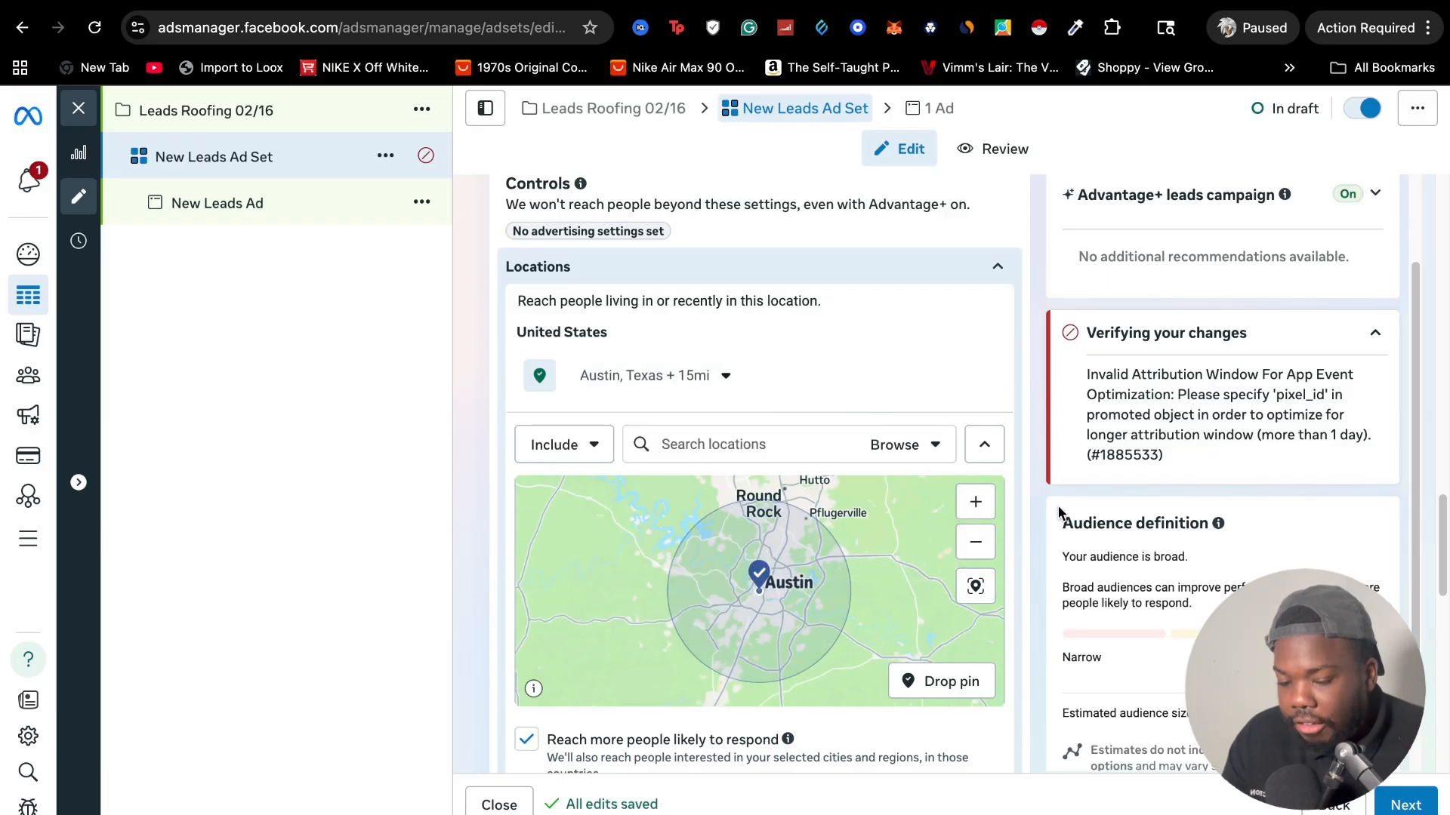
Review the ad set's location reach option, suggested audience, ad transparency and placements settings
{"action": "scroll", "coordinate": [1141, 608], "scroll_direction": "down", "scroll_amount": 1}
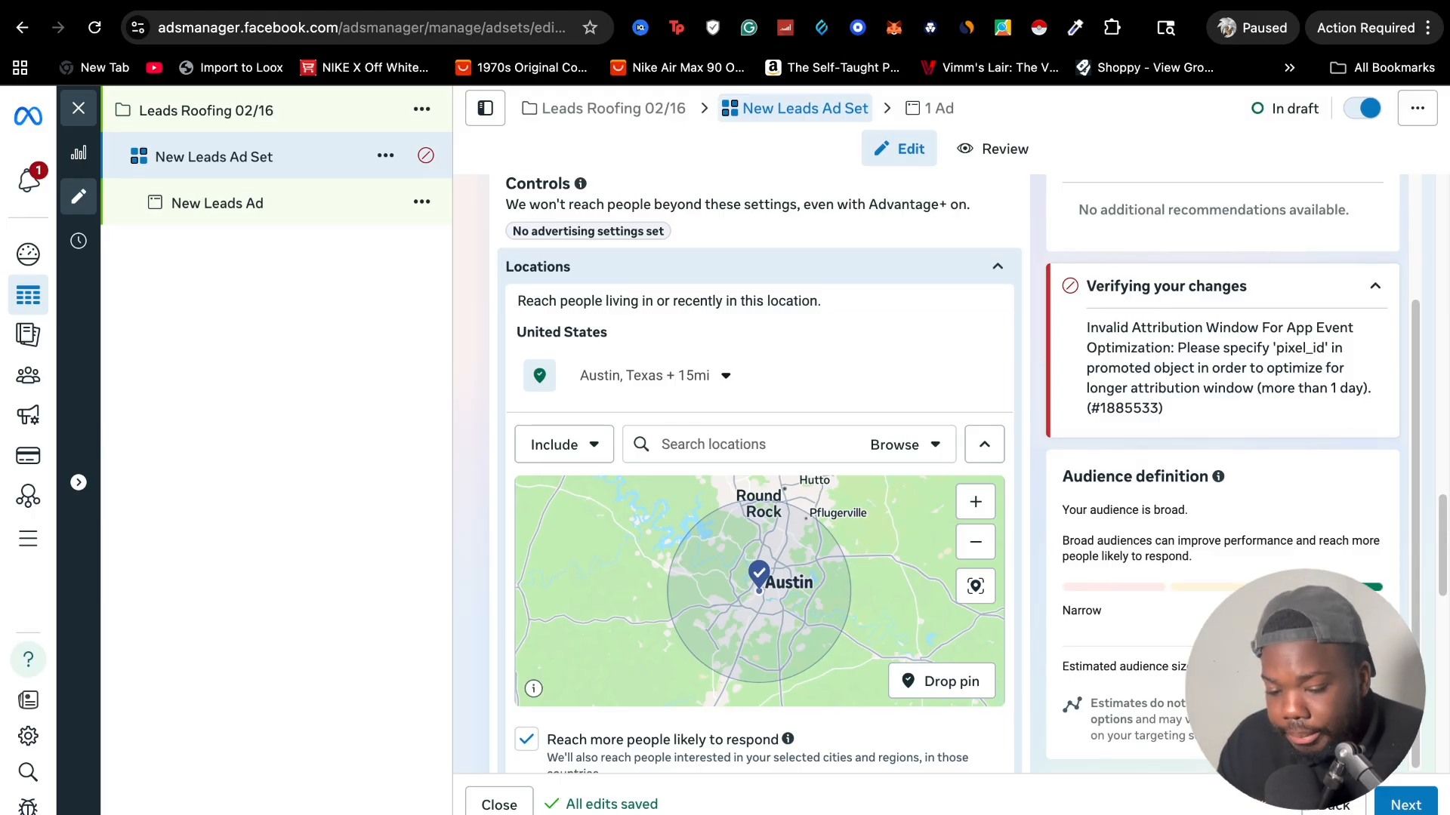
{"action": "scroll", "coordinate": [825, 596], "scroll_direction": "down", "scroll_amount": 3}
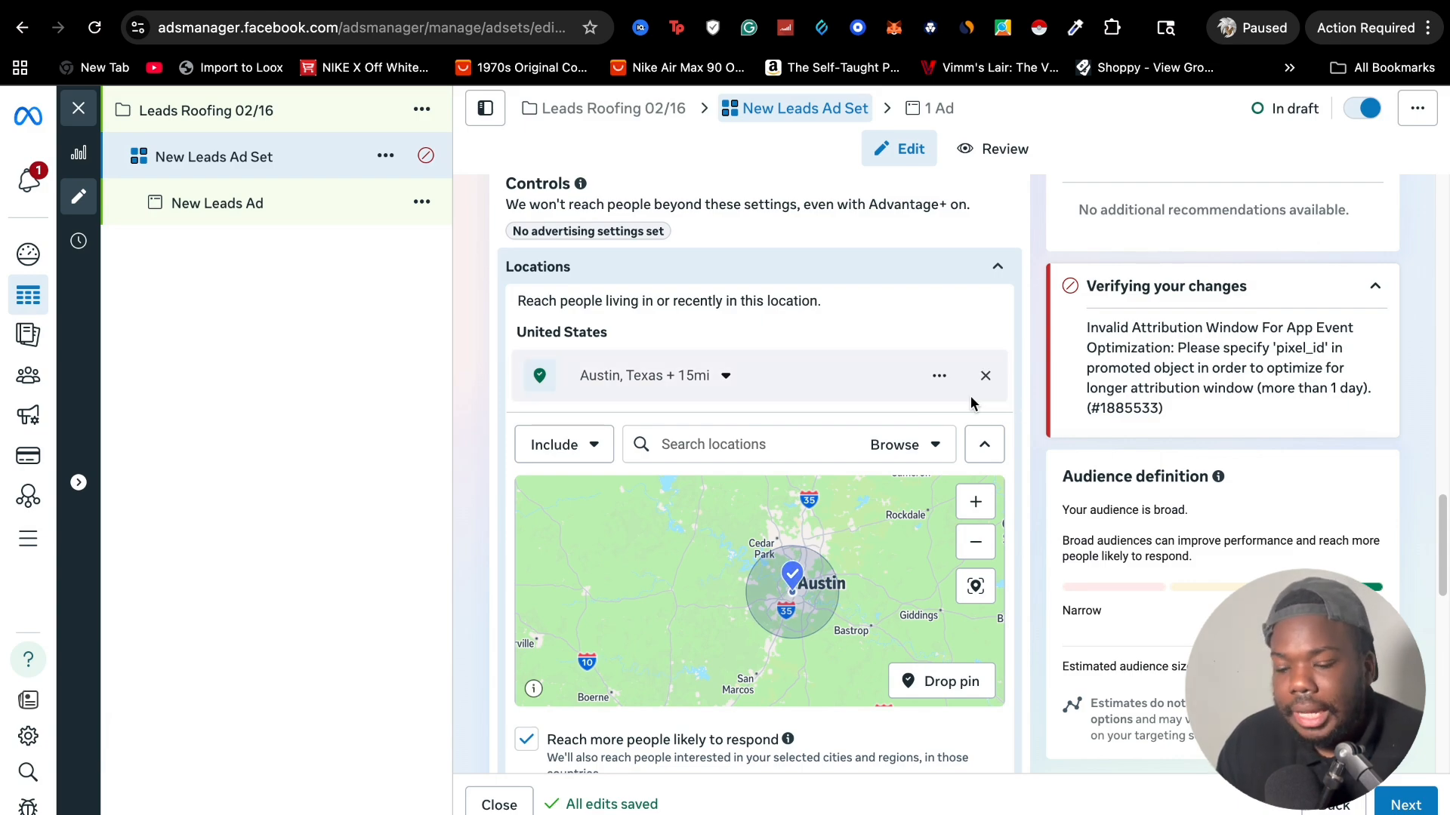
{"action": "scroll", "coordinate": [1015, 423], "scroll_direction": "down", "scroll_amount": 5}
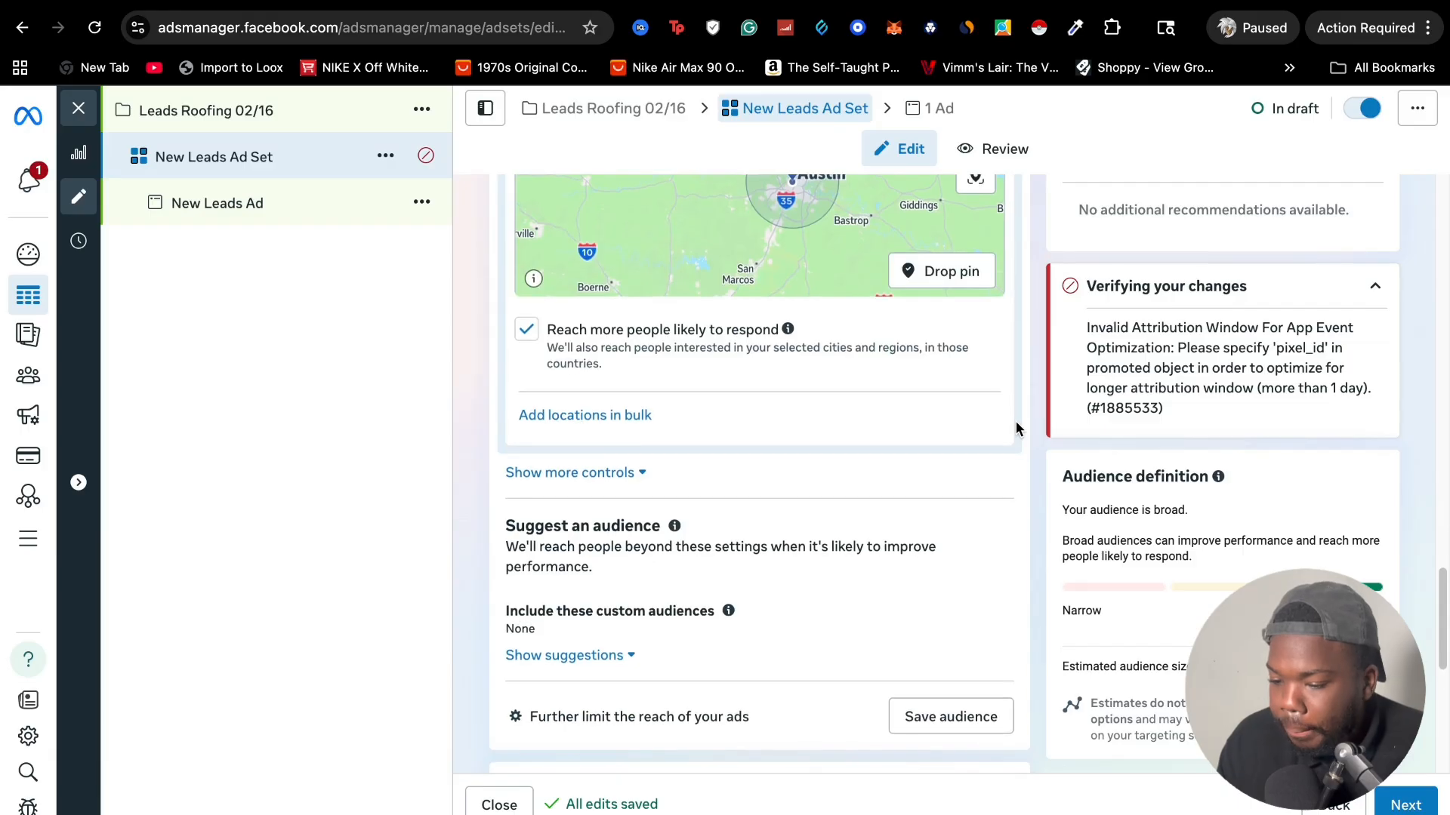
{"action": "scroll", "coordinate": [596, 528], "scroll_direction": "down", "scroll_amount": 1}
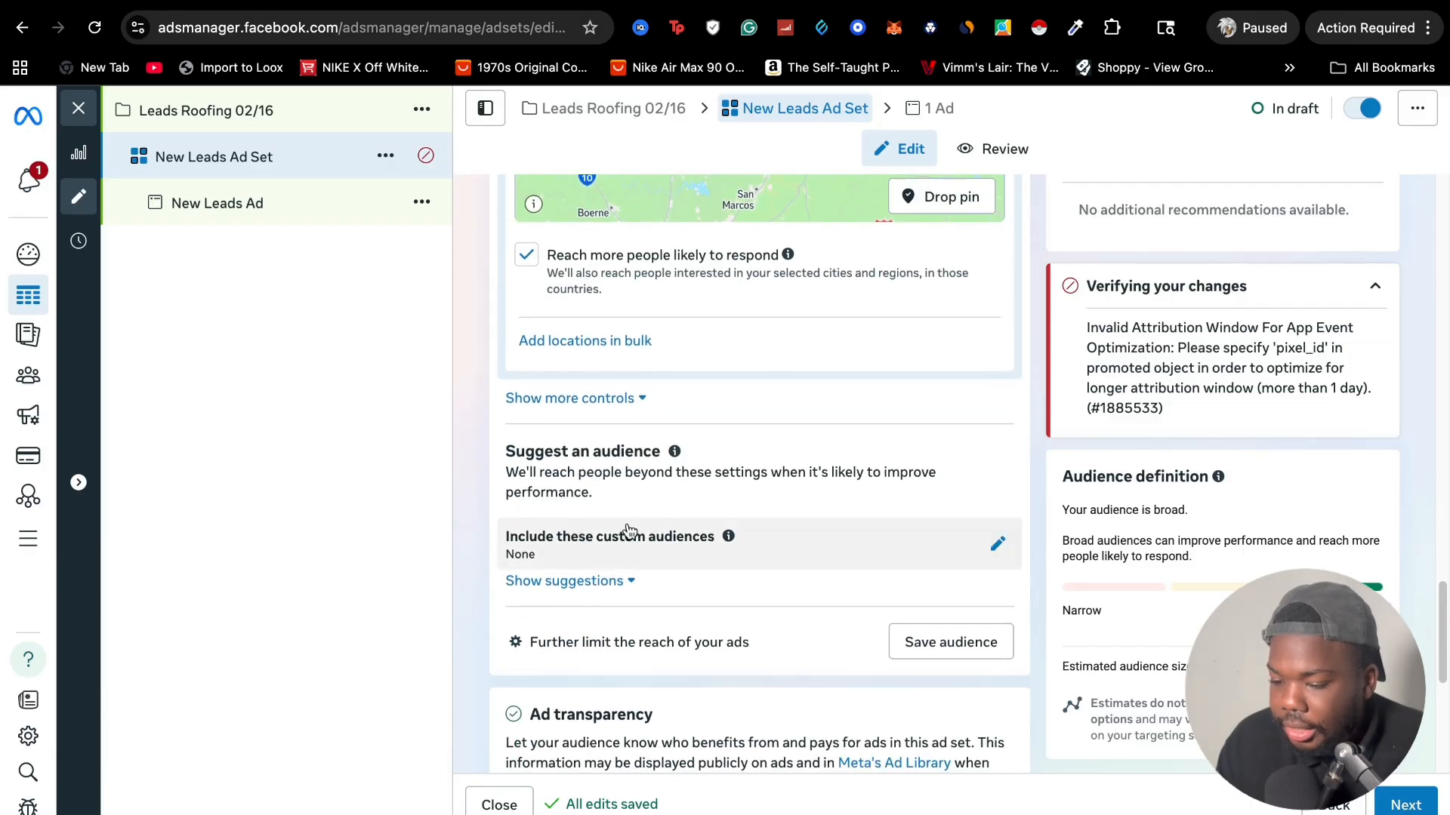
{"action": "scroll", "coordinate": [608, 559], "scroll_direction": "down", "scroll_amount": 5}
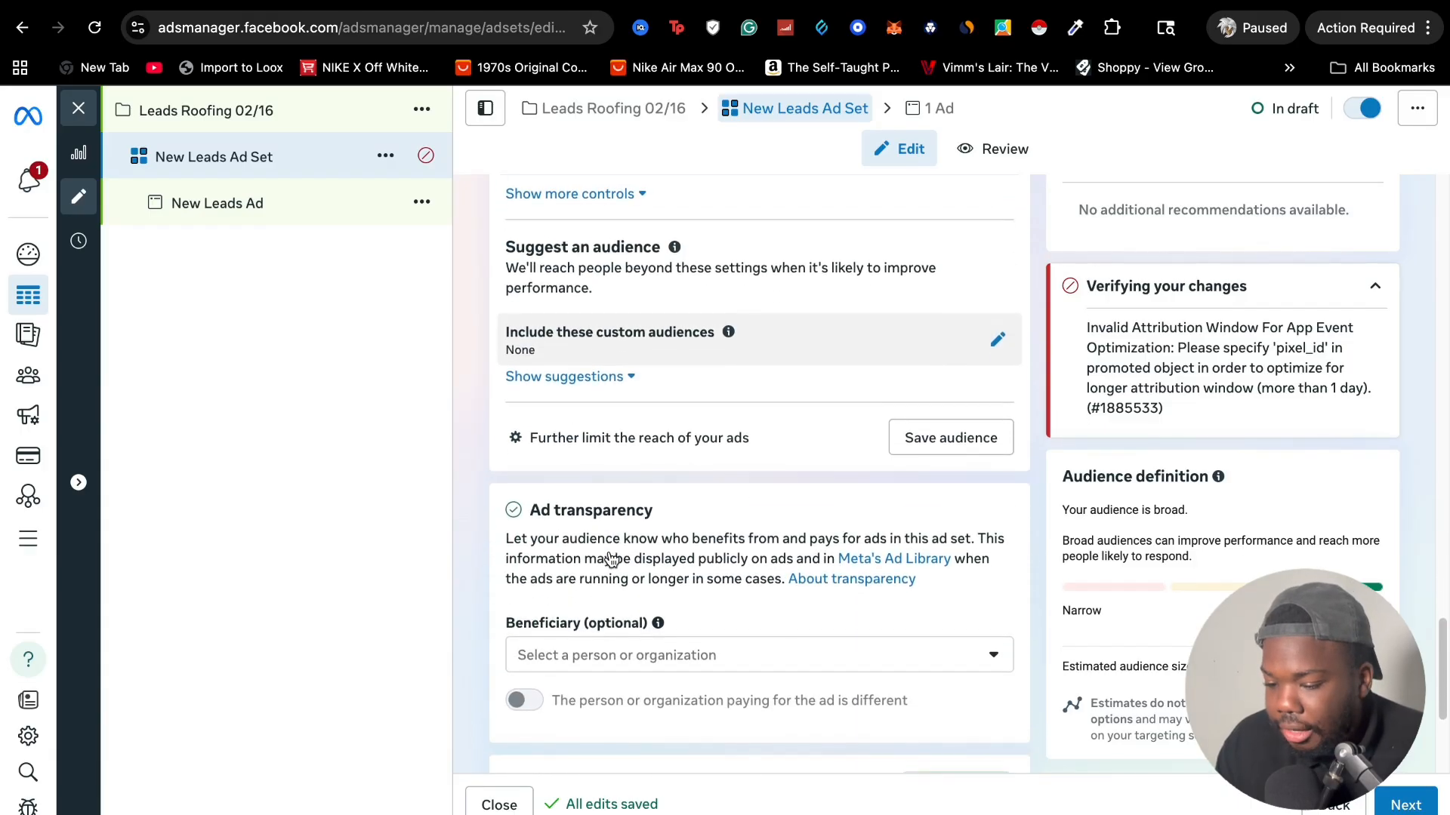
{"action": "scroll", "coordinate": [586, 506], "scroll_direction": "down", "scroll_amount": 2}
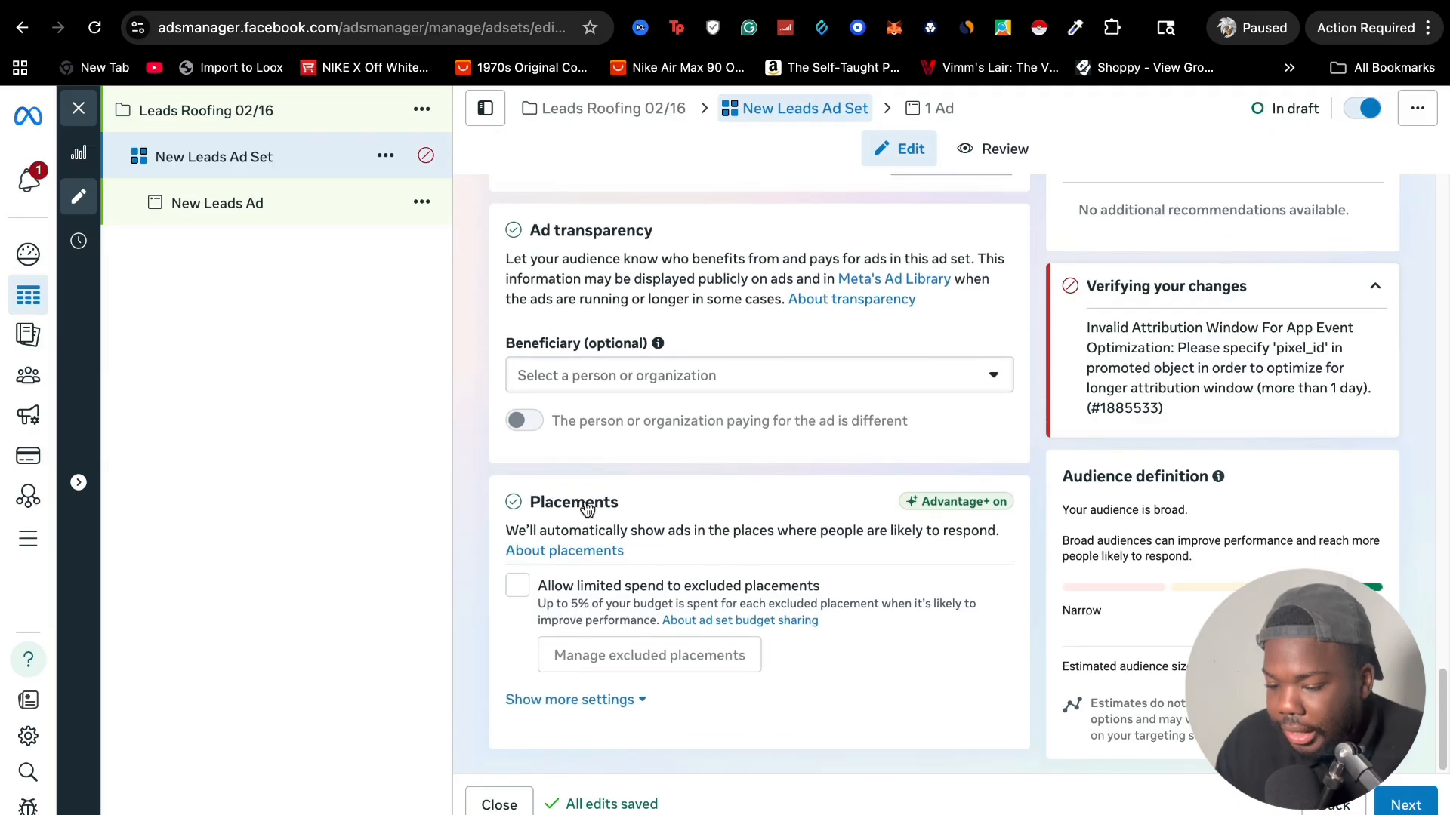
{"action": "scroll", "coordinate": [586, 502], "scroll_direction": "up", "scroll_amount": 7}
{"action": "scroll", "coordinate": [586, 504], "scroll_direction": "up", "scroll_amount": 9}
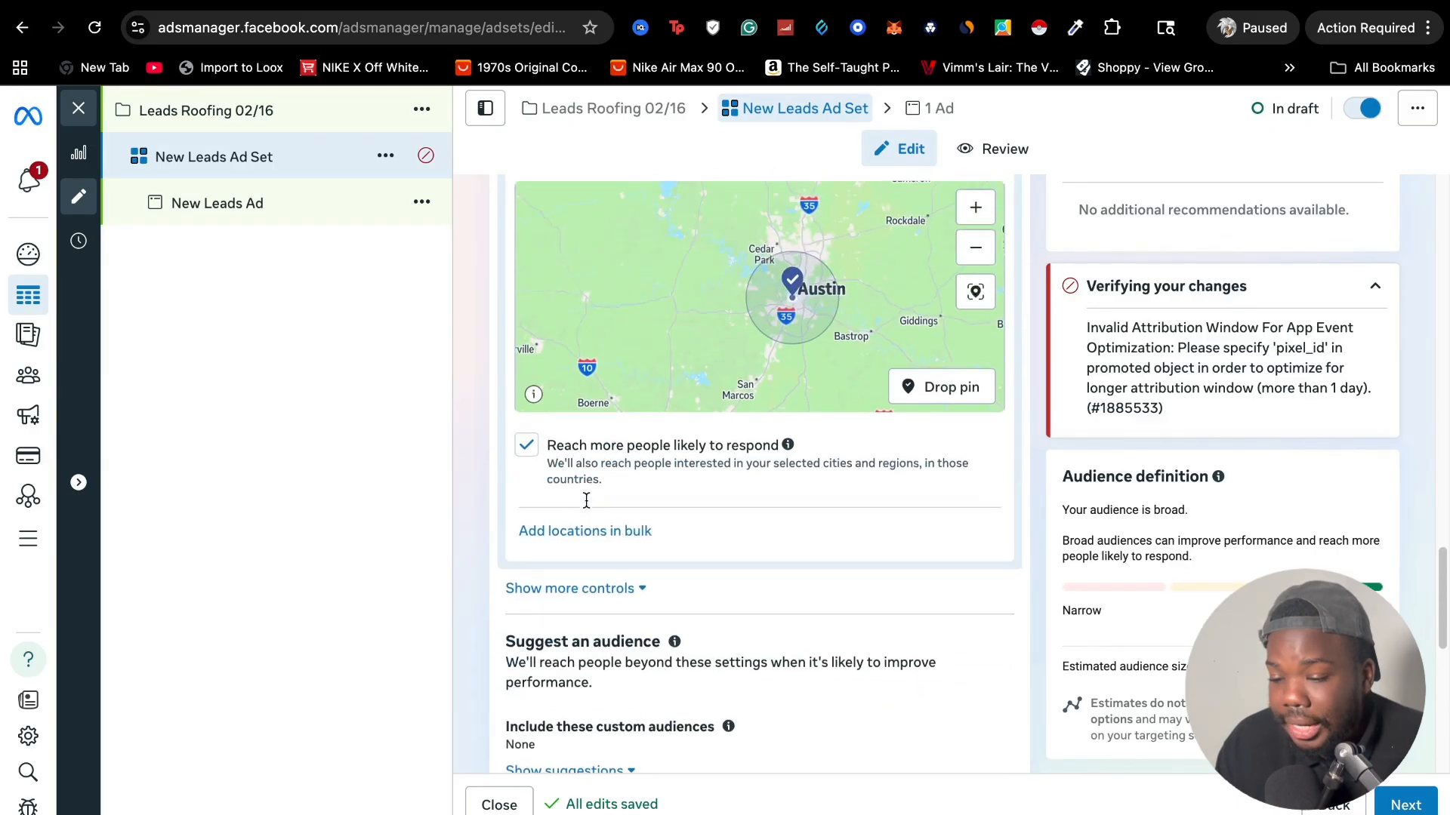
{"action": "scroll", "coordinate": [587, 500], "scroll_direction": "down", "scroll_amount": 4}
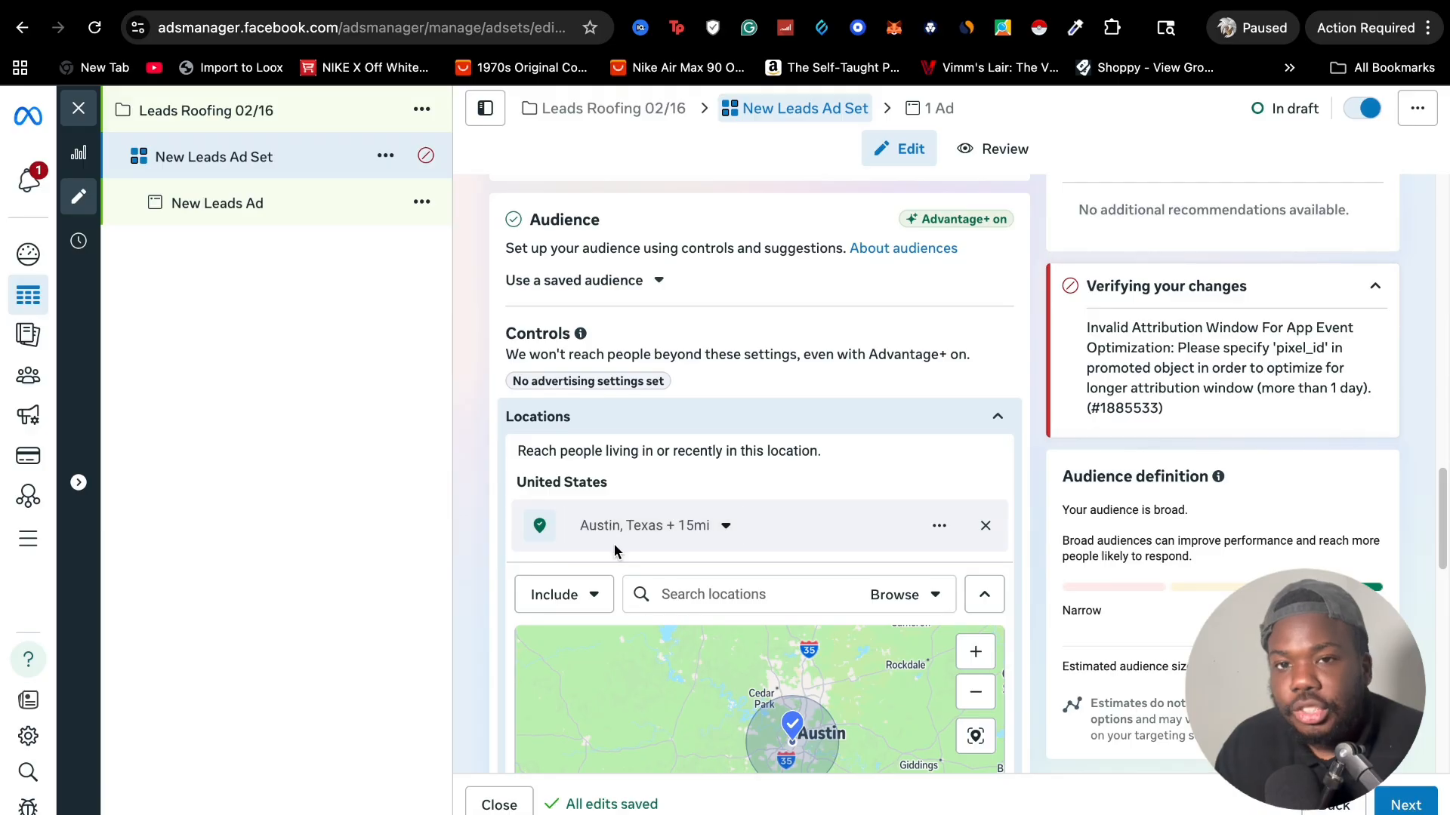
{"action": "scroll", "coordinate": [967, 483], "scroll_direction": "down", "scroll_amount": 10}
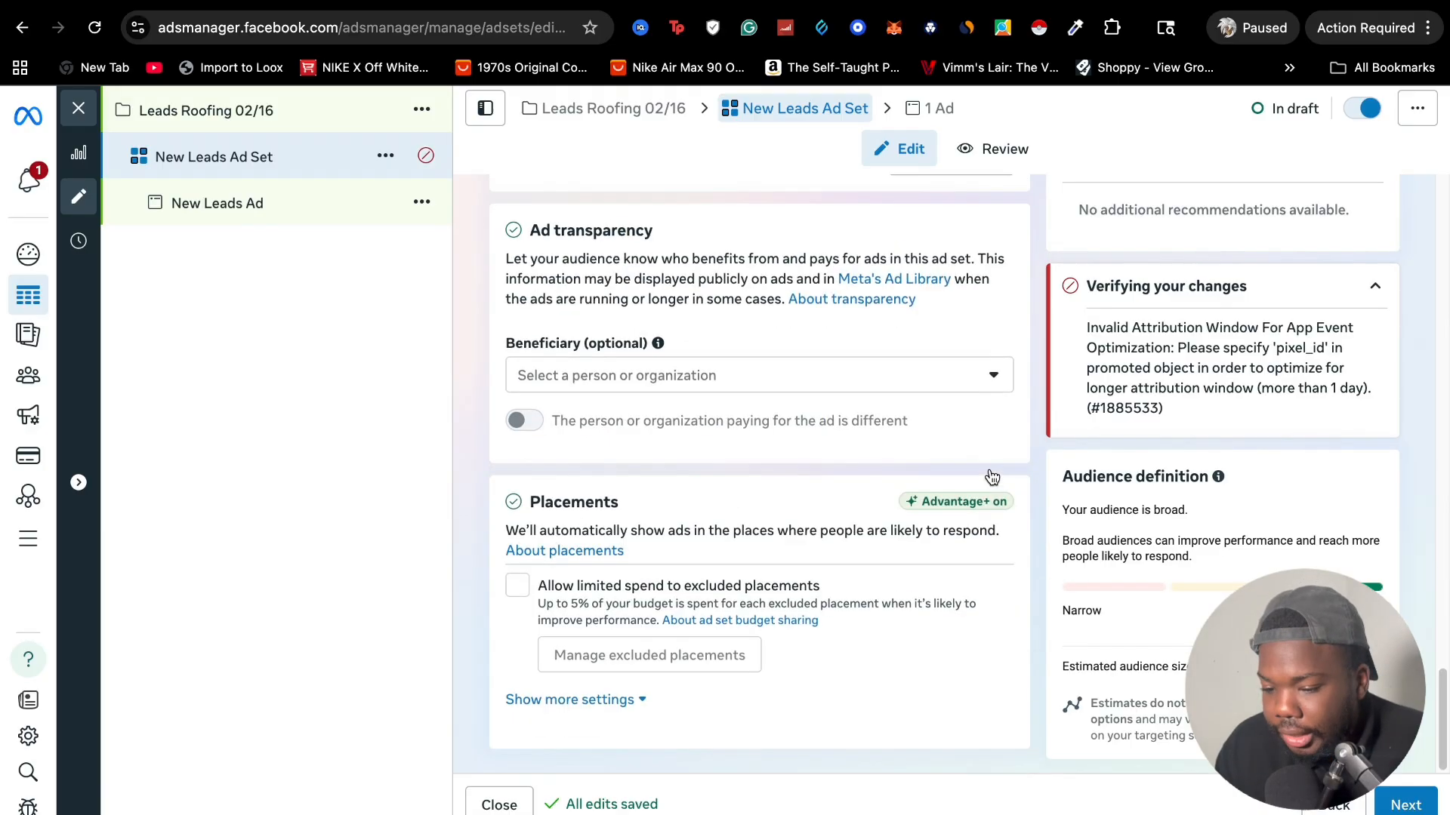
Continue to the new leads ad and review its identity settings and available instant forms
{"action": "left_click", "coordinate": [1405, 805]}
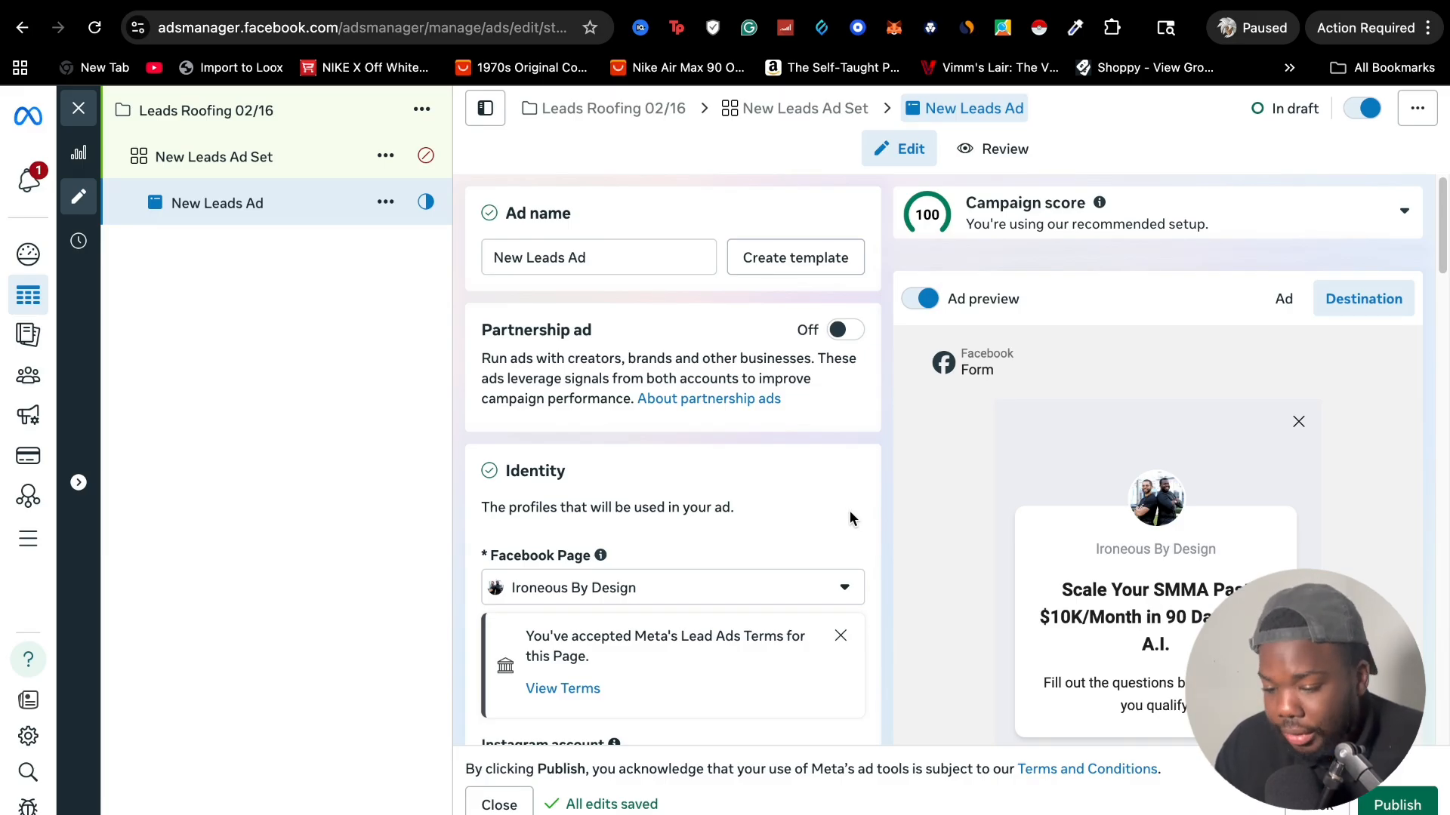
{"action": "scroll", "coordinate": [801, 520], "scroll_direction": "down", "scroll_amount": 3}
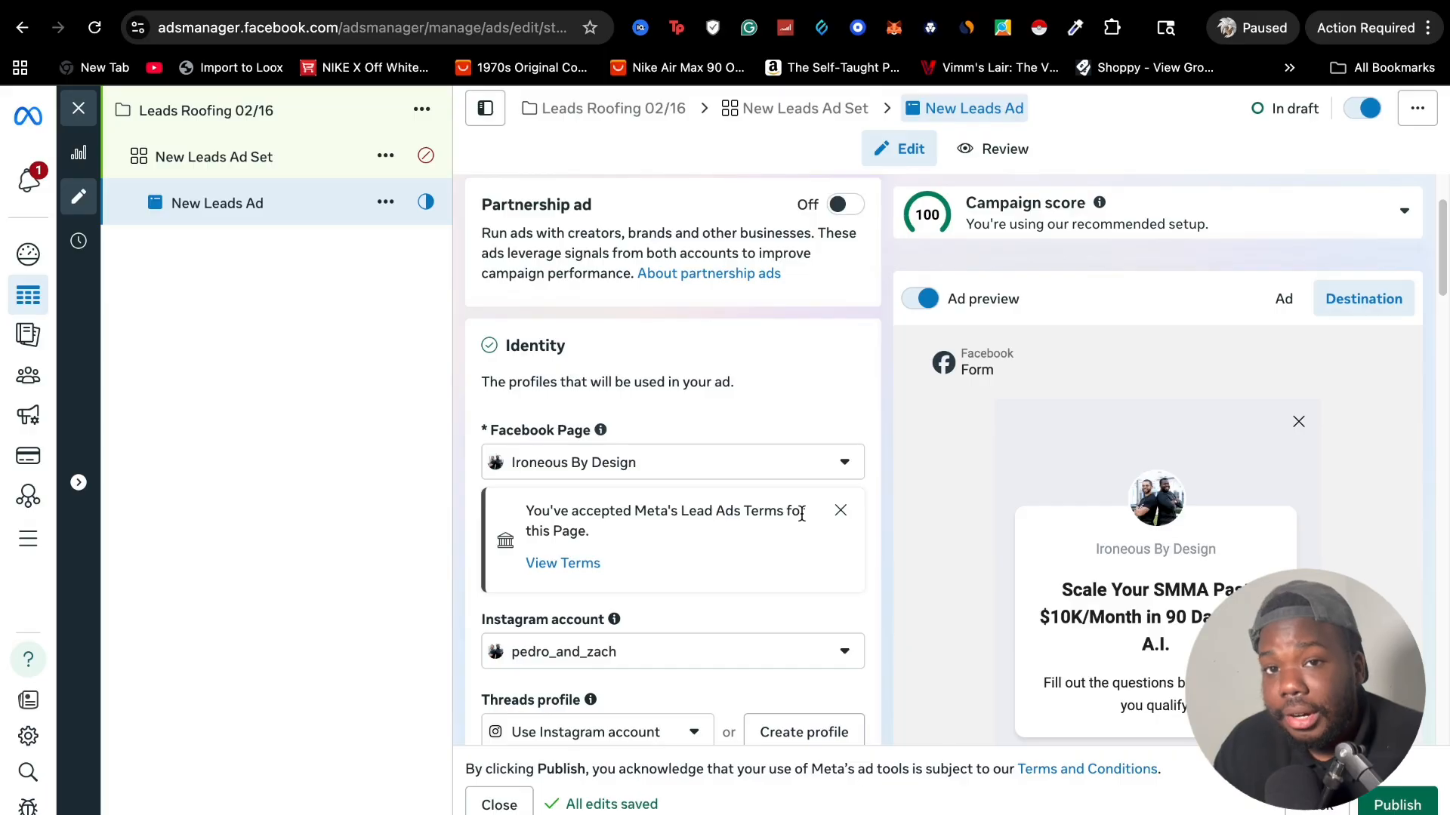
{"action": "scroll", "coordinate": [794, 510], "scroll_direction": "down", "scroll_amount": 3}
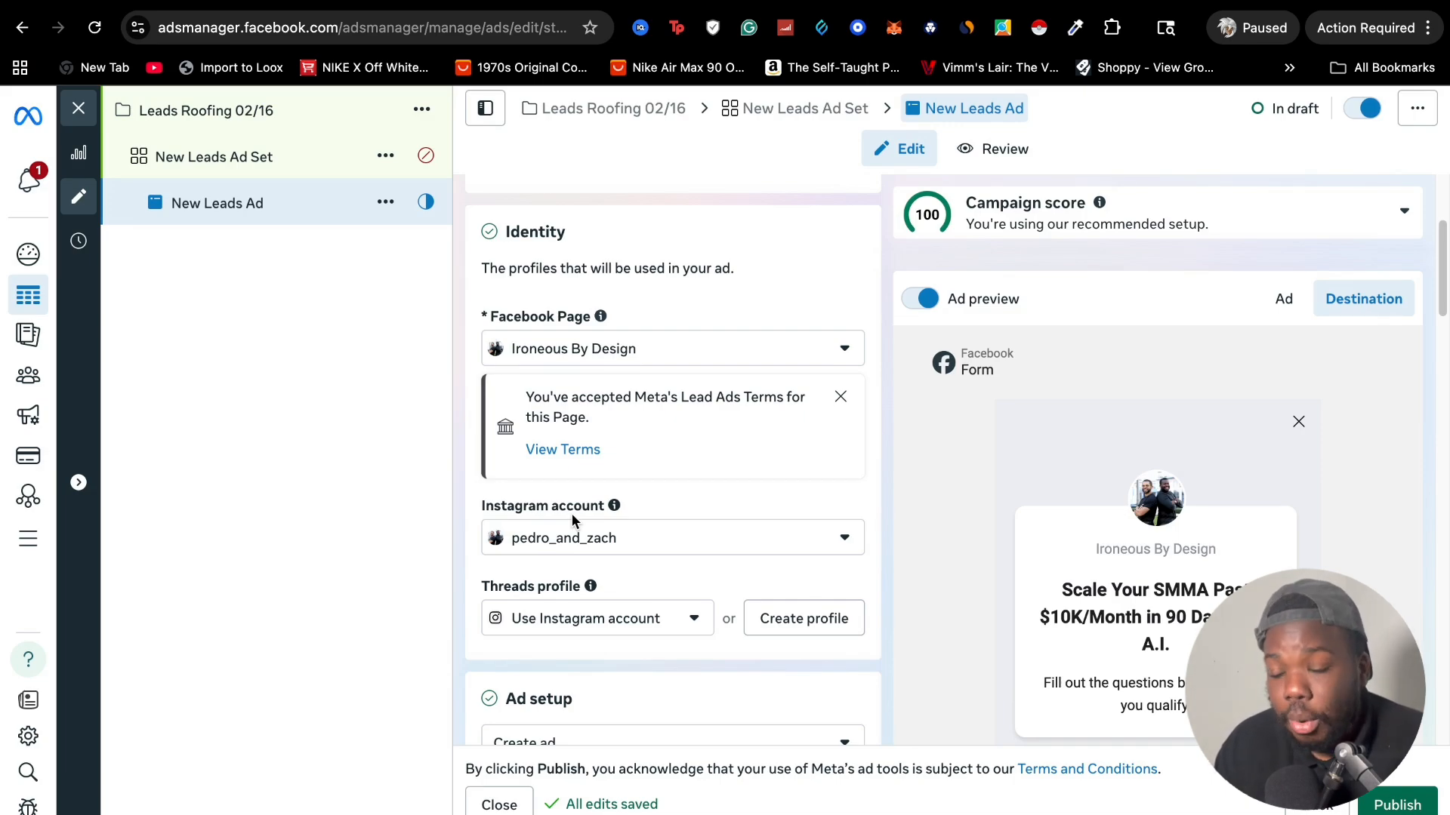
{"action": "scroll", "coordinate": [573, 520], "scroll_direction": "down", "scroll_amount": 1}
{"action": "scroll", "coordinate": [582, 522], "scroll_direction": "down", "scroll_amount": 6}
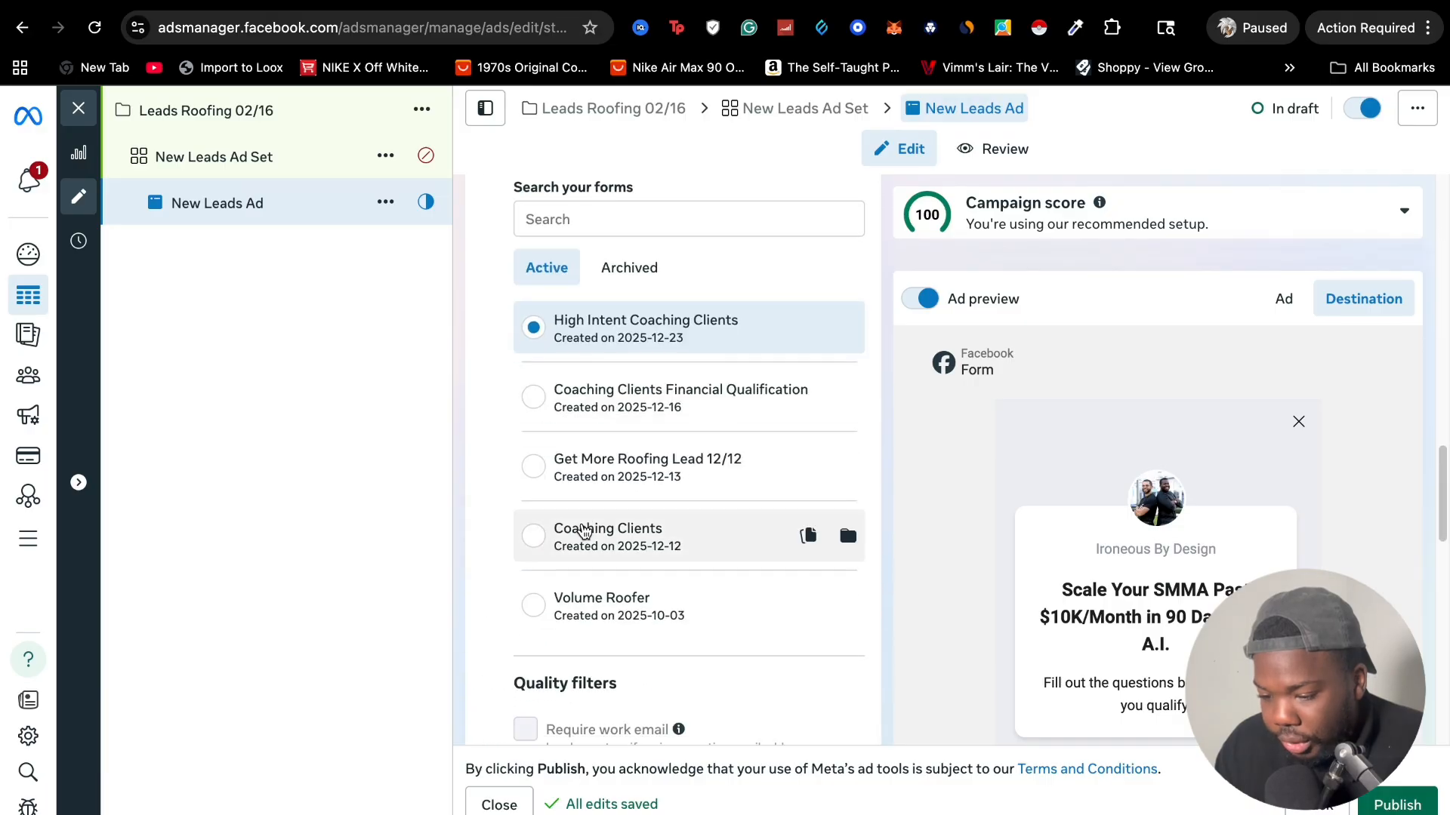
{"action": "scroll", "coordinate": [583, 528], "scroll_direction": "up", "scroll_amount": 2}
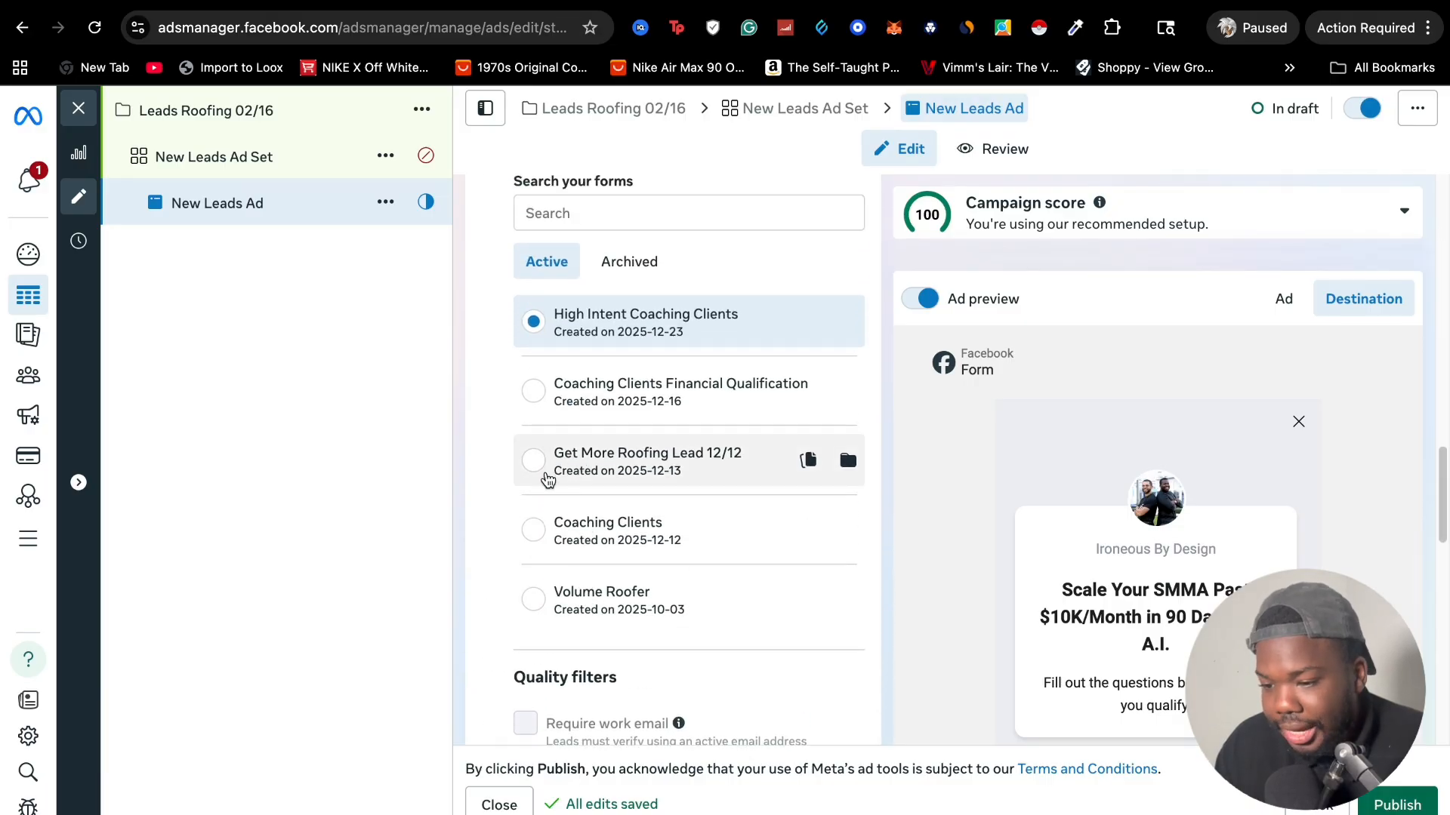
{"action": "scroll", "coordinate": [592, 398], "scroll_direction": "up", "scroll_amount": 3}
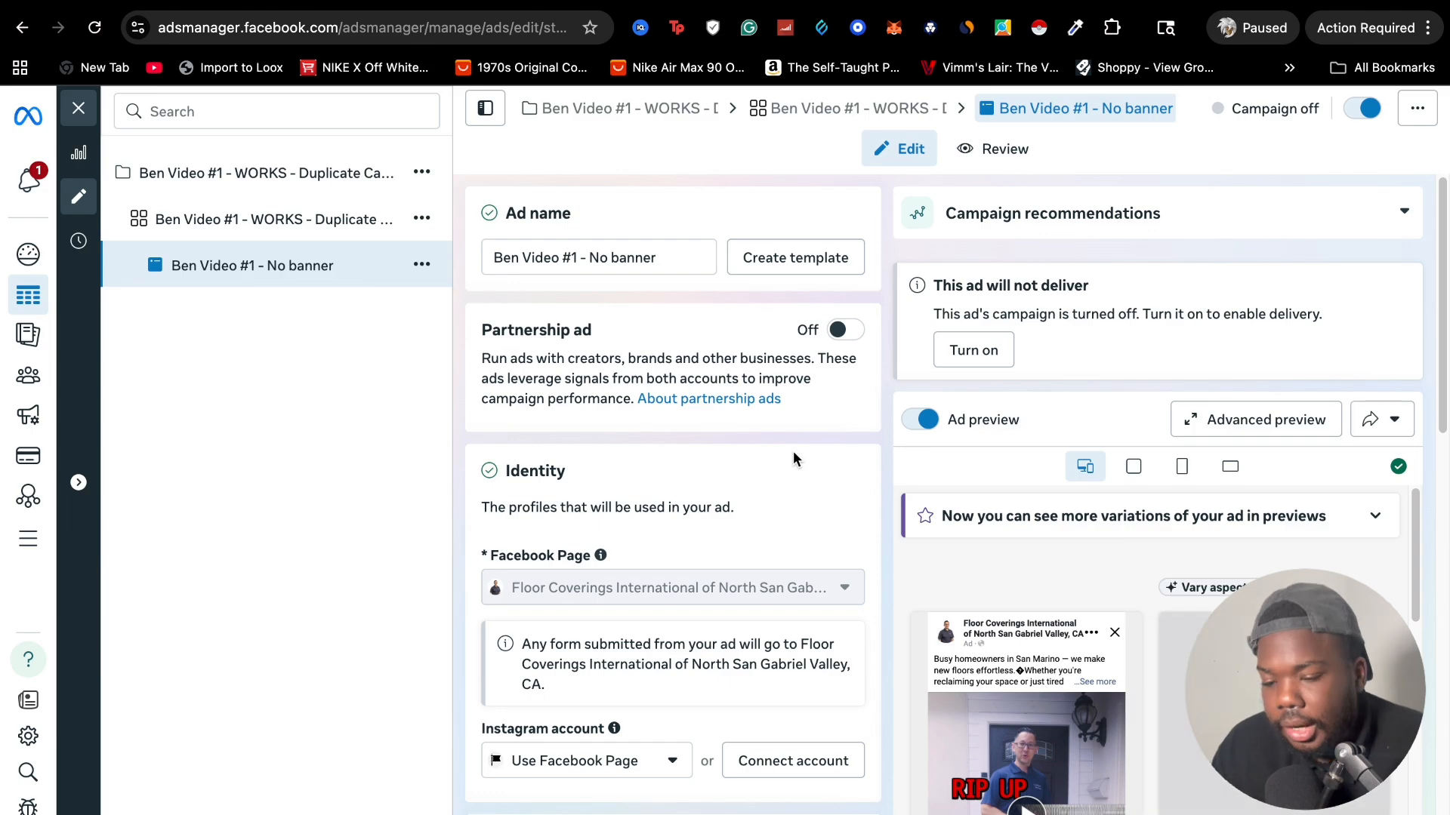
Switch to the existing flooring video ad and duplicate its currently selected instant form
{"action": "scroll", "coordinate": [793, 452], "scroll_direction": "down", "scroll_amount": 2}
{"action": "scroll", "coordinate": [793, 450], "scroll_direction": "down", "scroll_amount": 15}
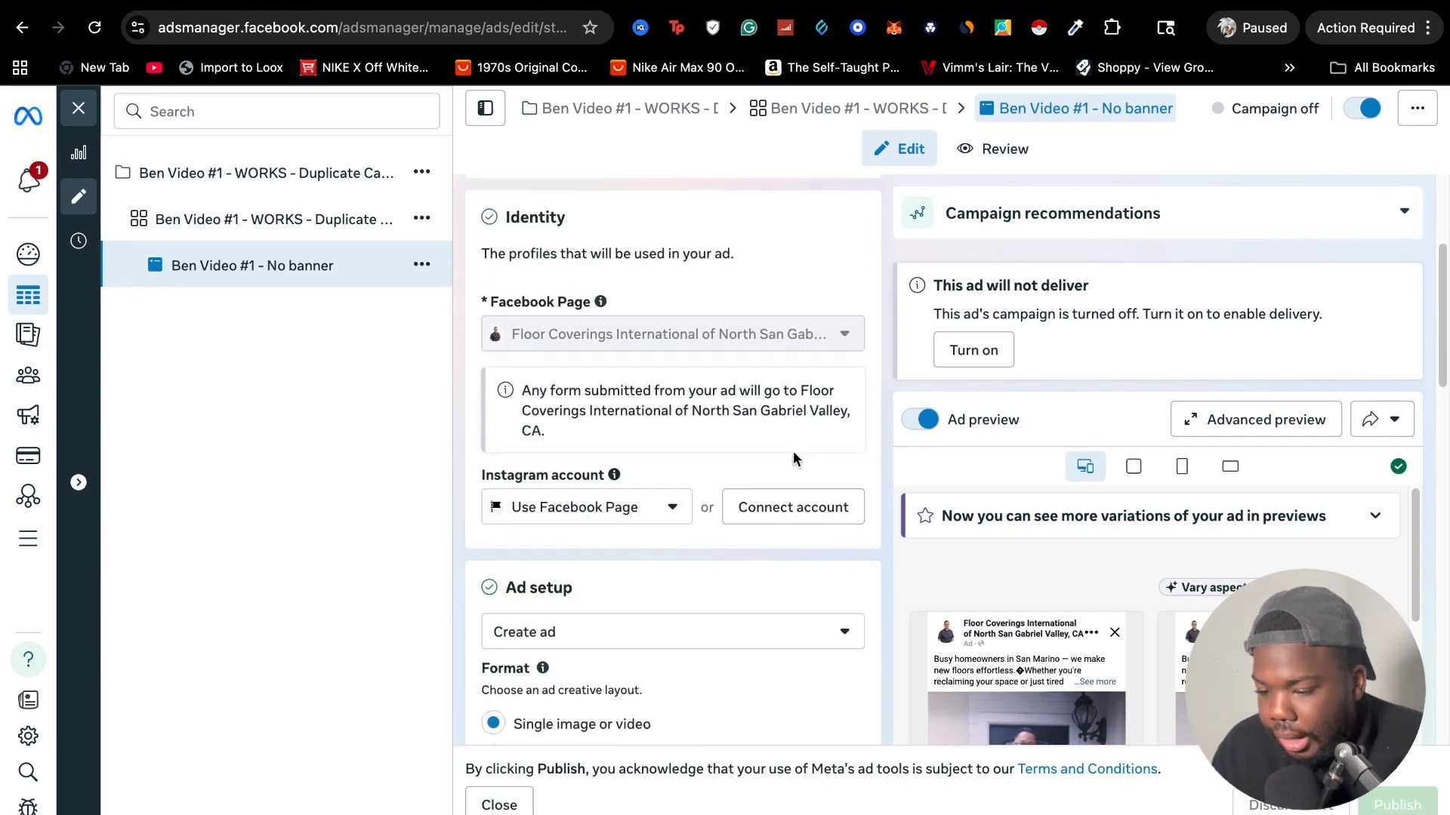
{"action": "scroll", "coordinate": [793, 451], "scroll_direction": "up", "scroll_amount": 5}
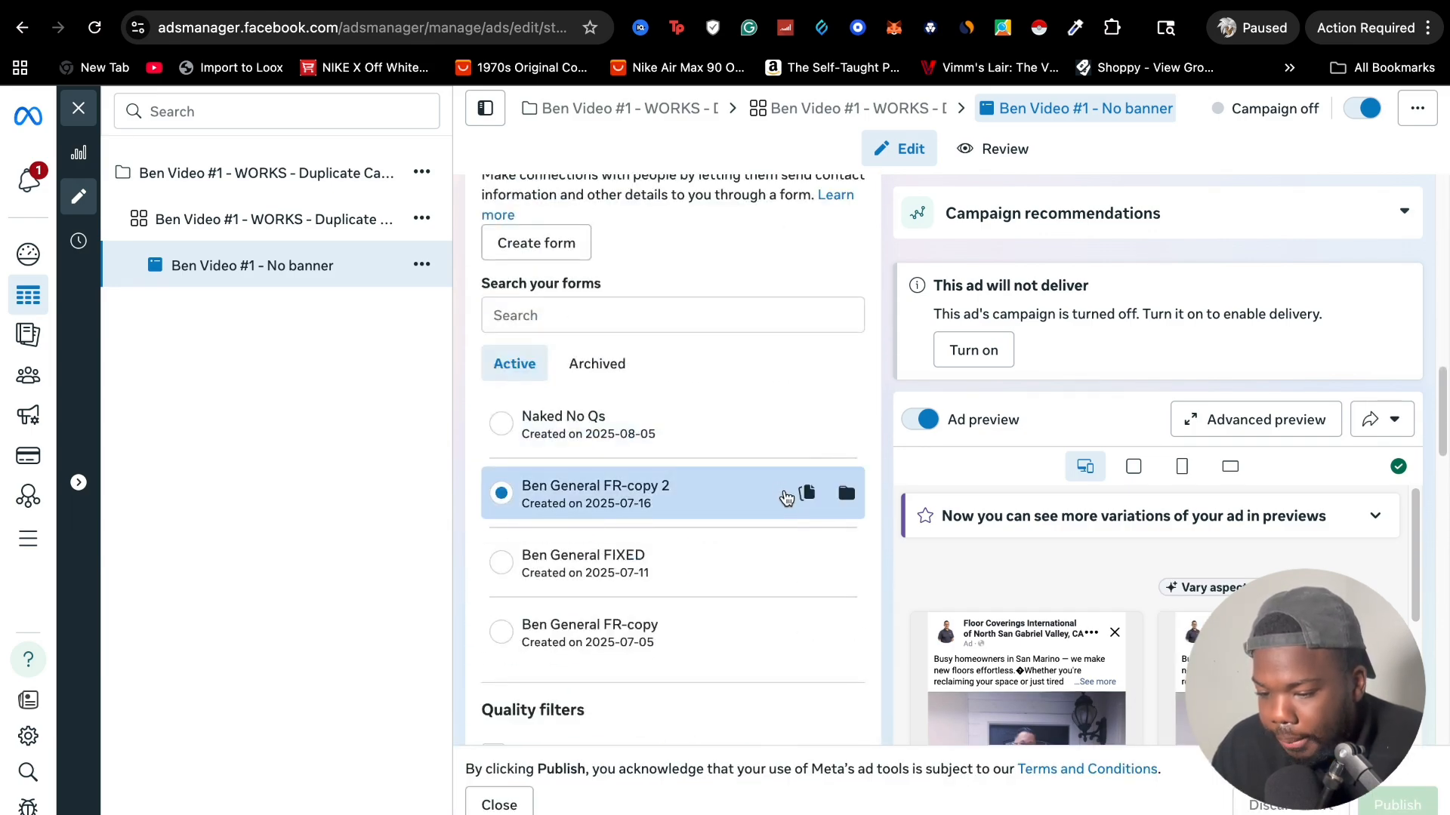
{"action": "left_click", "coordinate": [806, 494]}
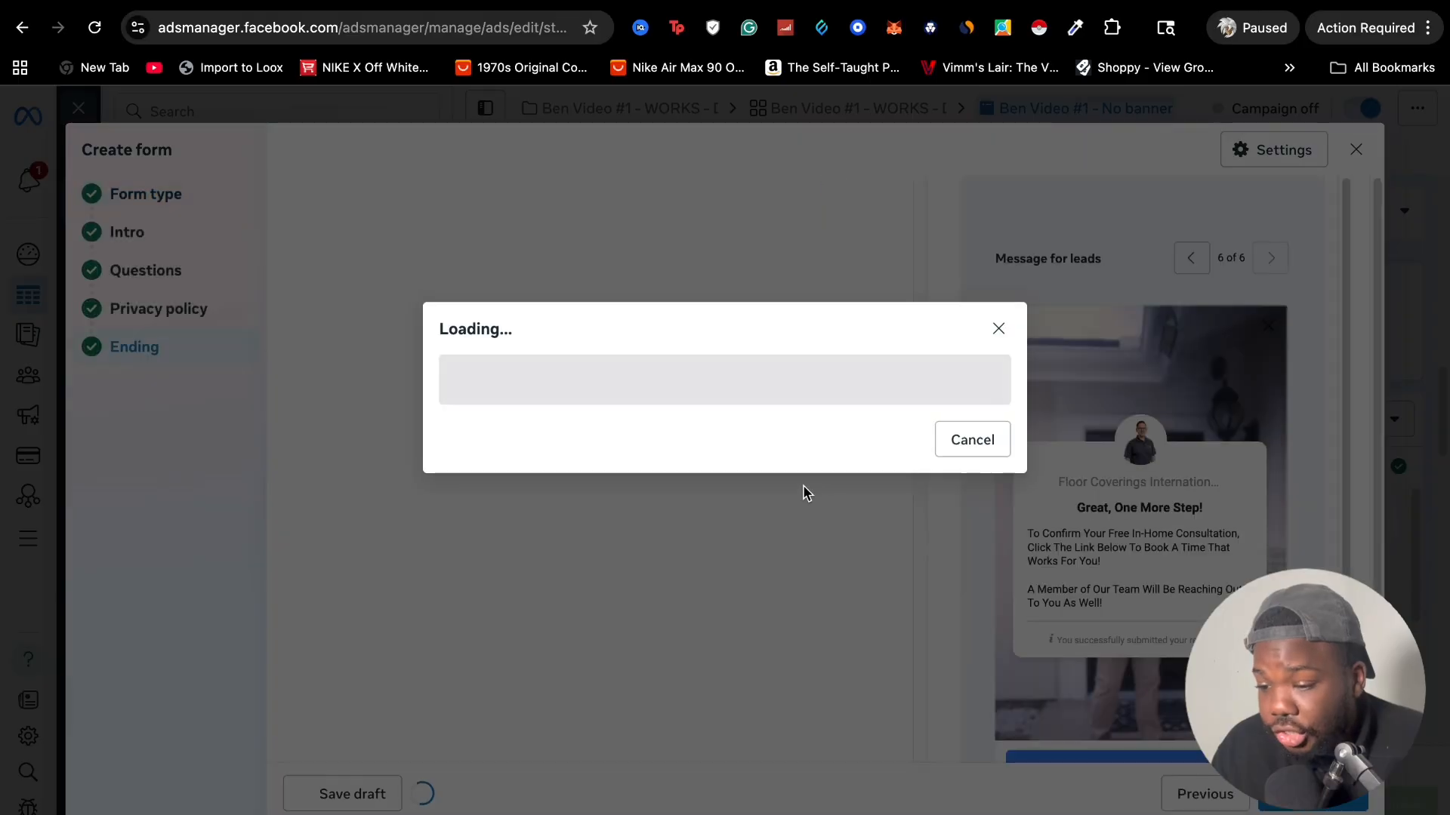
{"action": "left_click", "coordinate": [809, 471]}
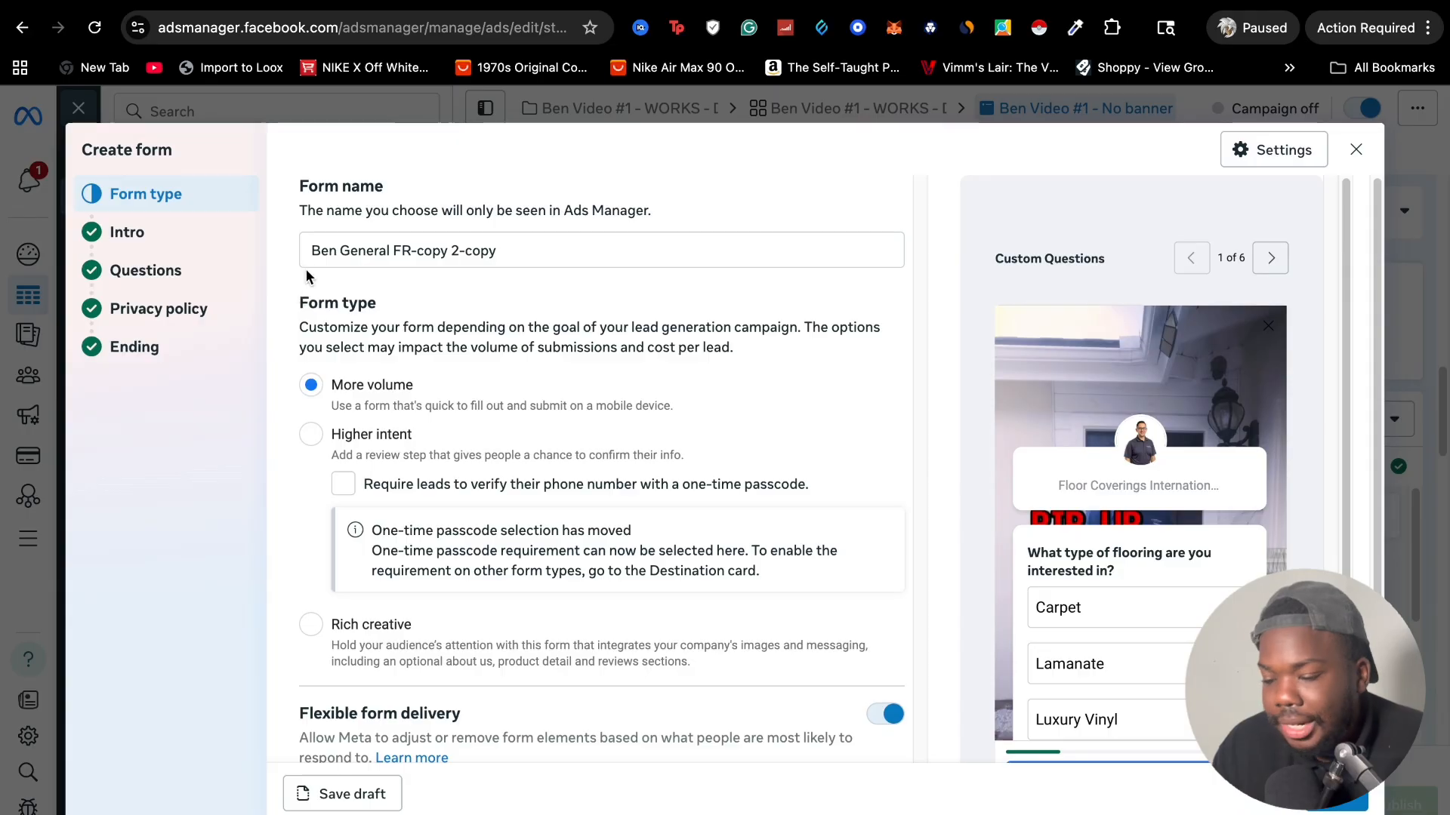
Change the duplicated form's type to Higher intent and require phone number verification with a one-time passcode
{"action": "scroll", "coordinate": [404, 370], "scroll_direction": "down", "scroll_amount": 1}
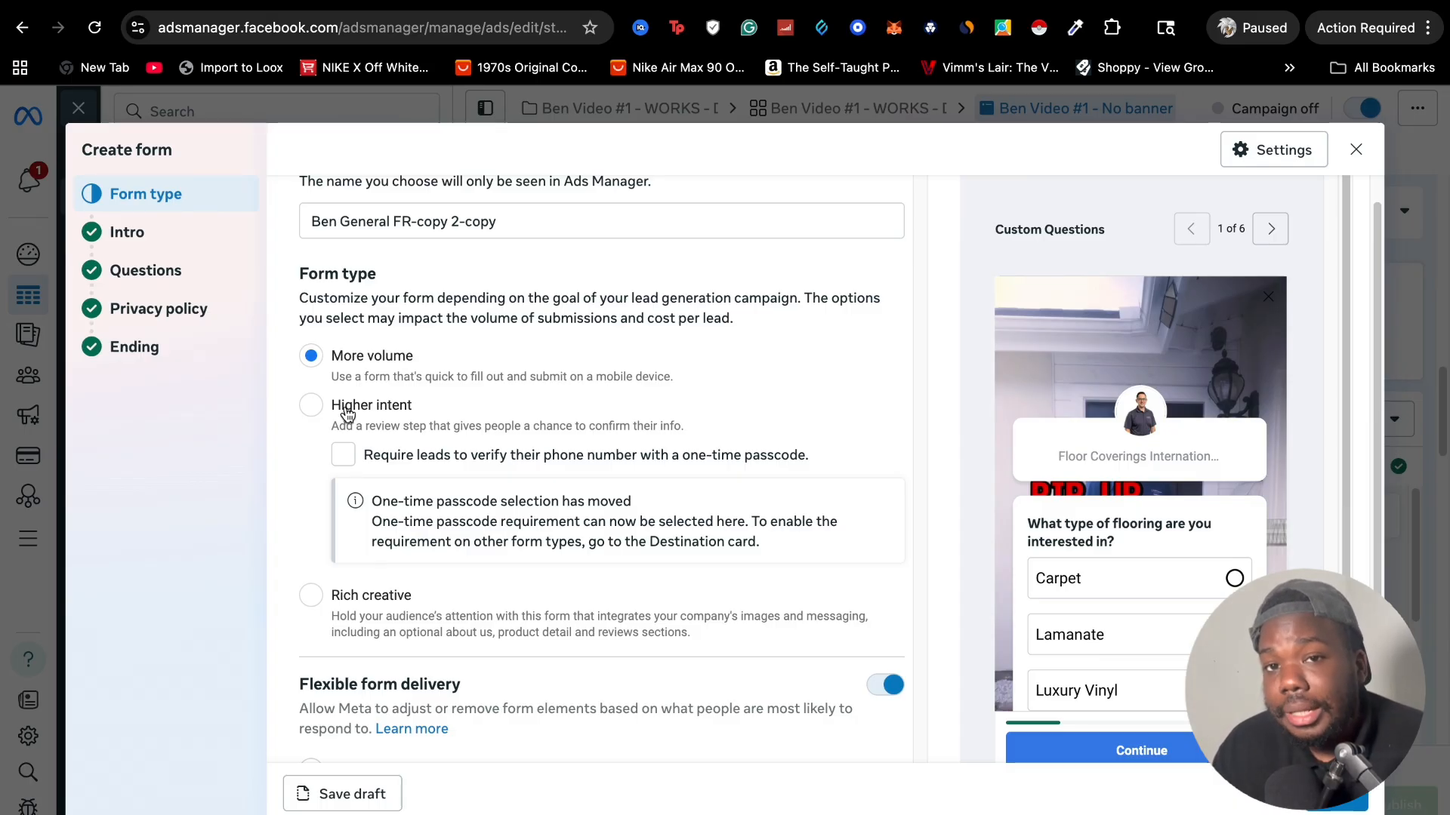
{"action": "left_click", "coordinate": [346, 456]}
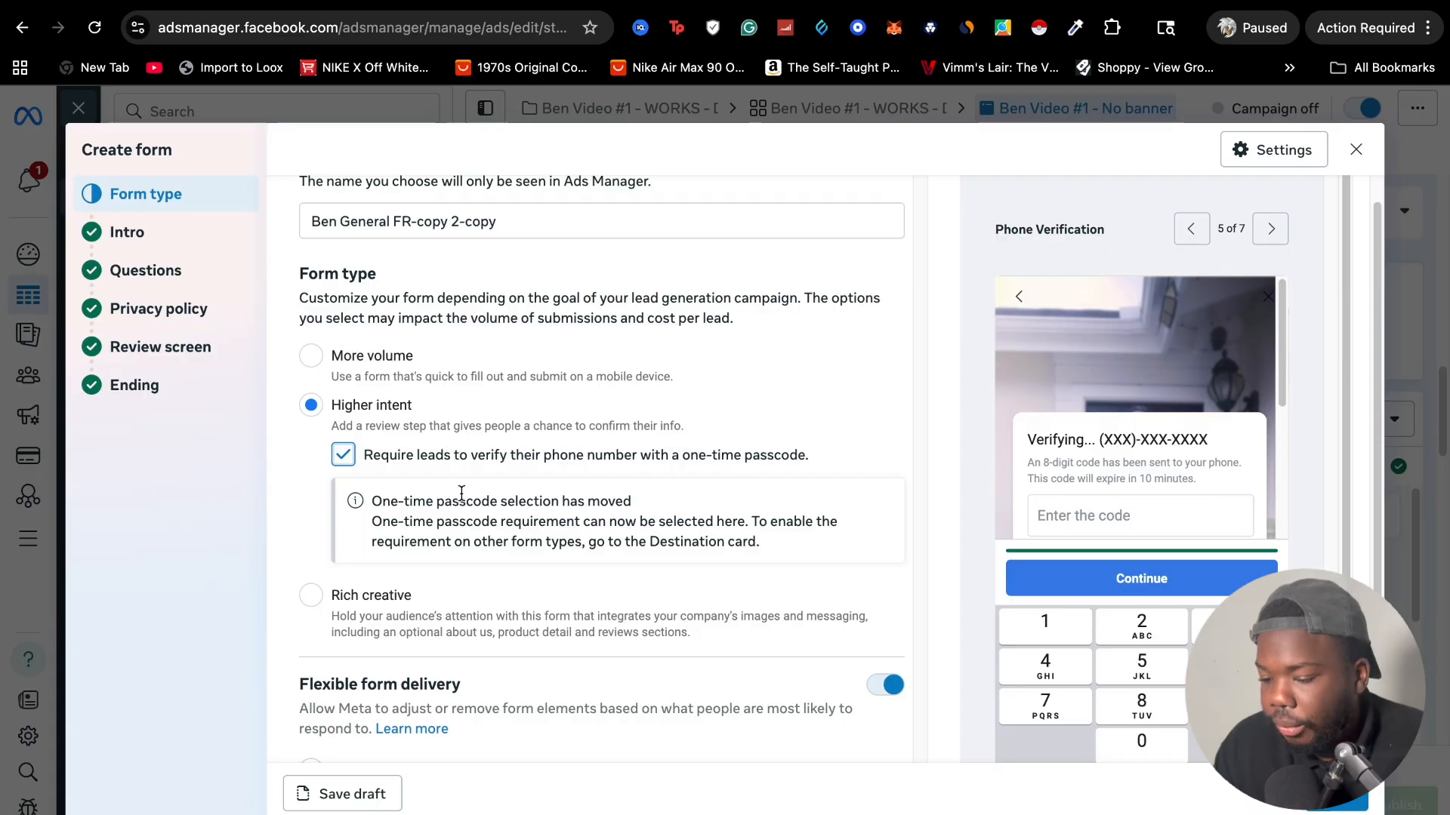
{"action": "scroll", "coordinate": [462, 501], "scroll_direction": "down", "scroll_amount": 2}
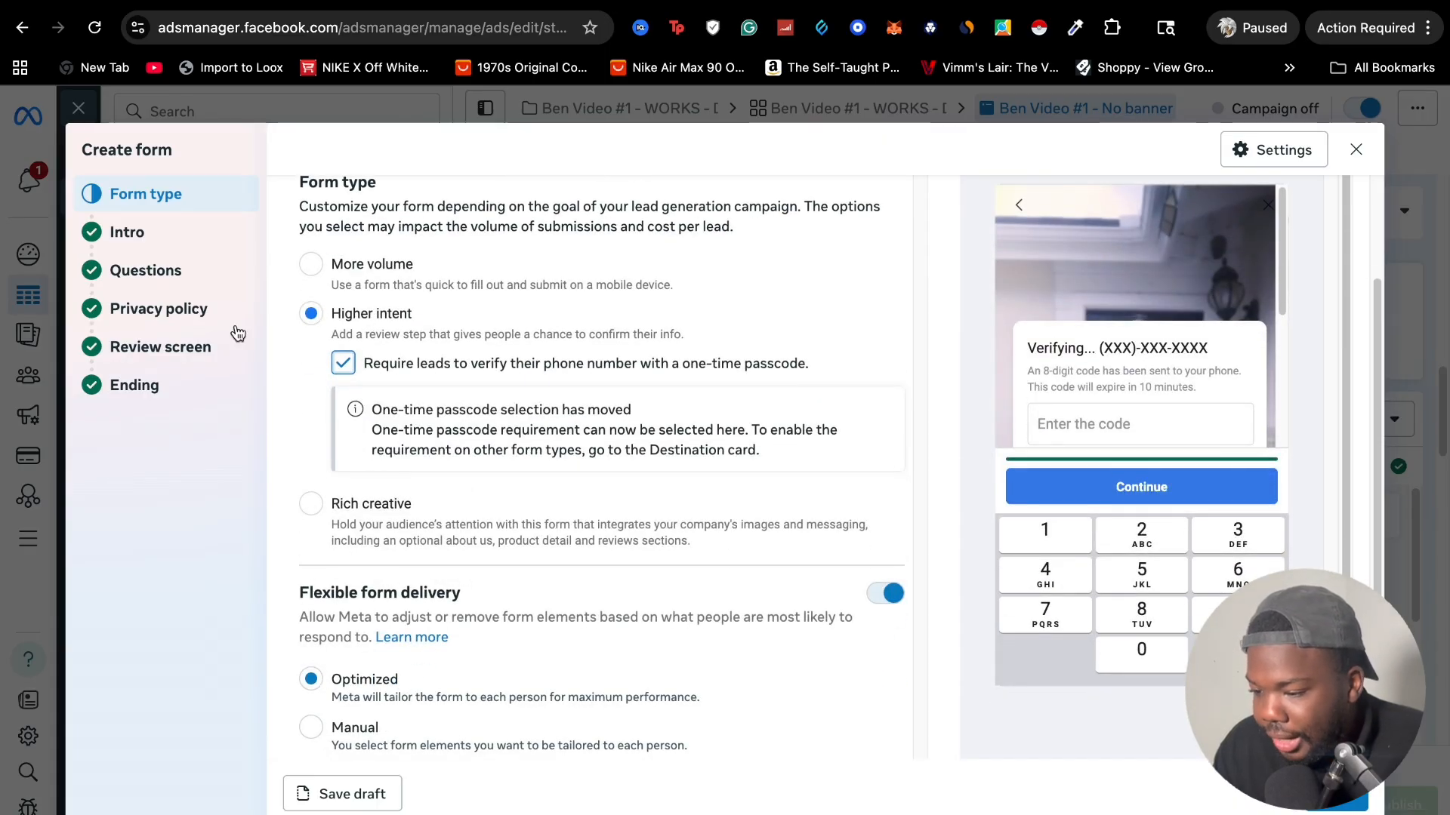
Examine the form's intro settings and the answer options of its first custom question
{"action": "left_click", "coordinate": [203, 241]}
{"action": "scroll", "coordinate": [437, 354], "scroll_direction": "up", "scroll_amount": 4}
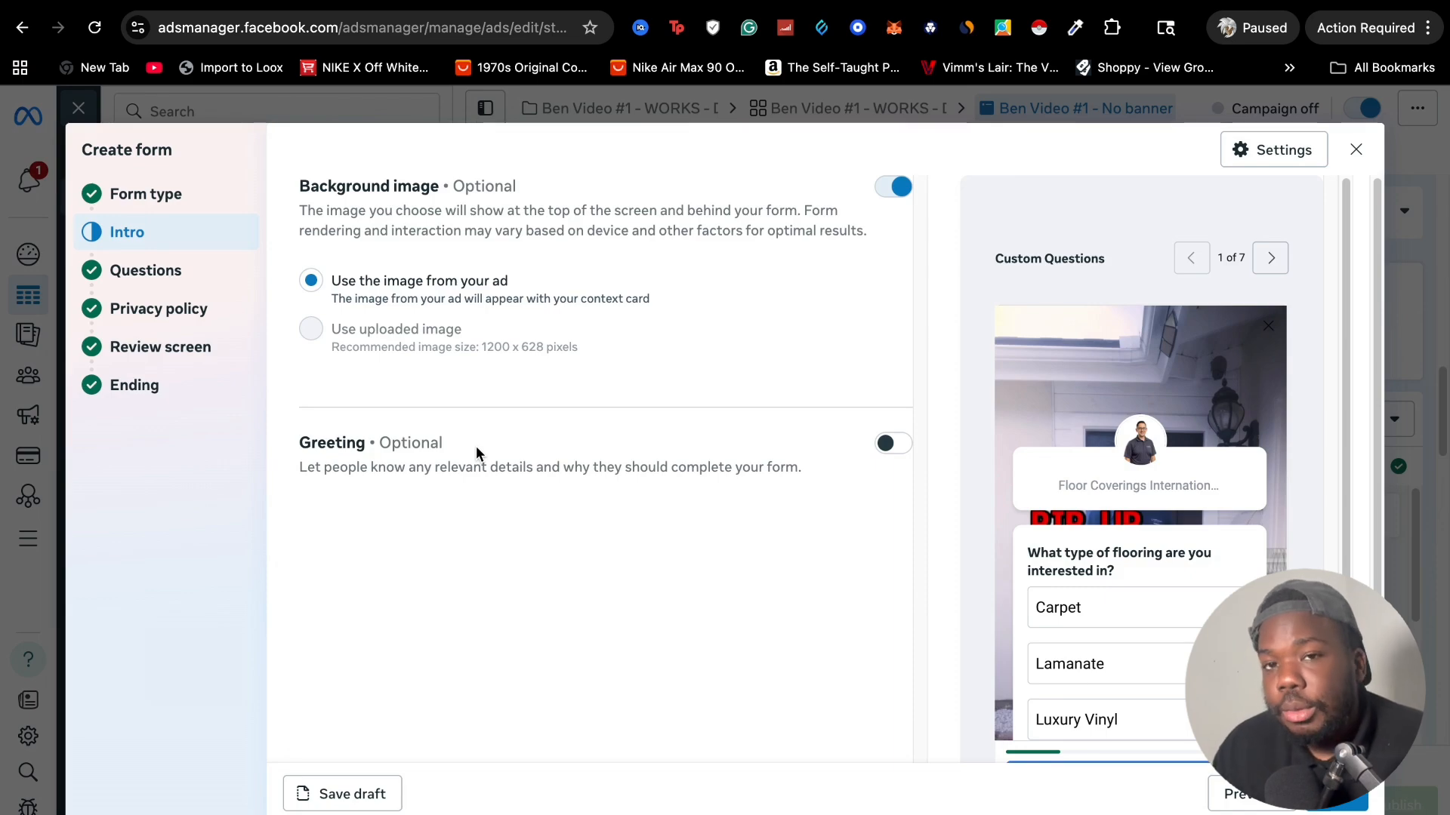
{"action": "left_click", "coordinate": [121, 272]}
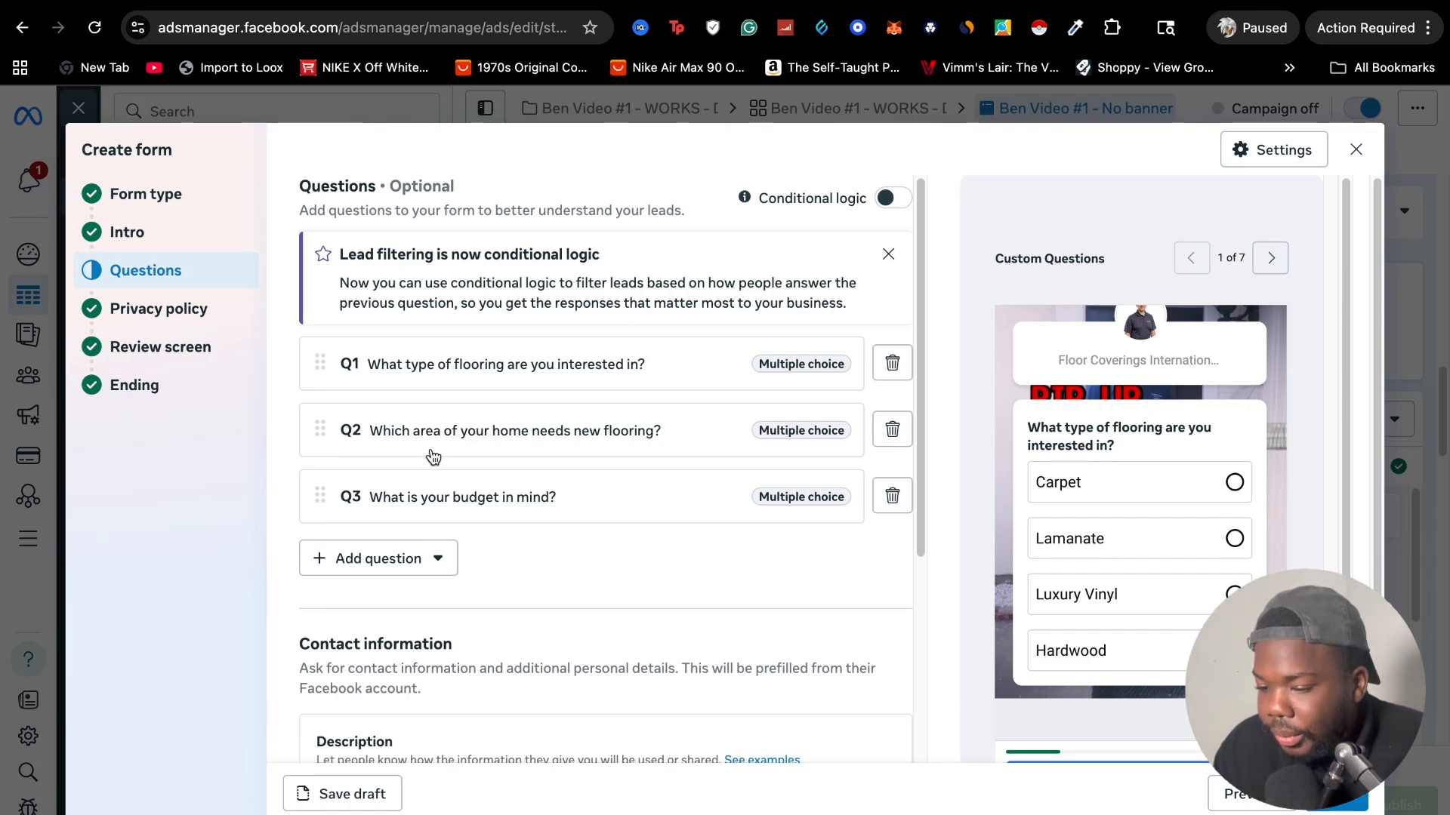
{"action": "scroll", "coordinate": [453, 464], "scroll_direction": "down", "scroll_amount": 2}
{"action": "scroll", "coordinate": [460, 408], "scroll_direction": "up", "scroll_amount": 2}
{"action": "left_click", "coordinate": [491, 364]}
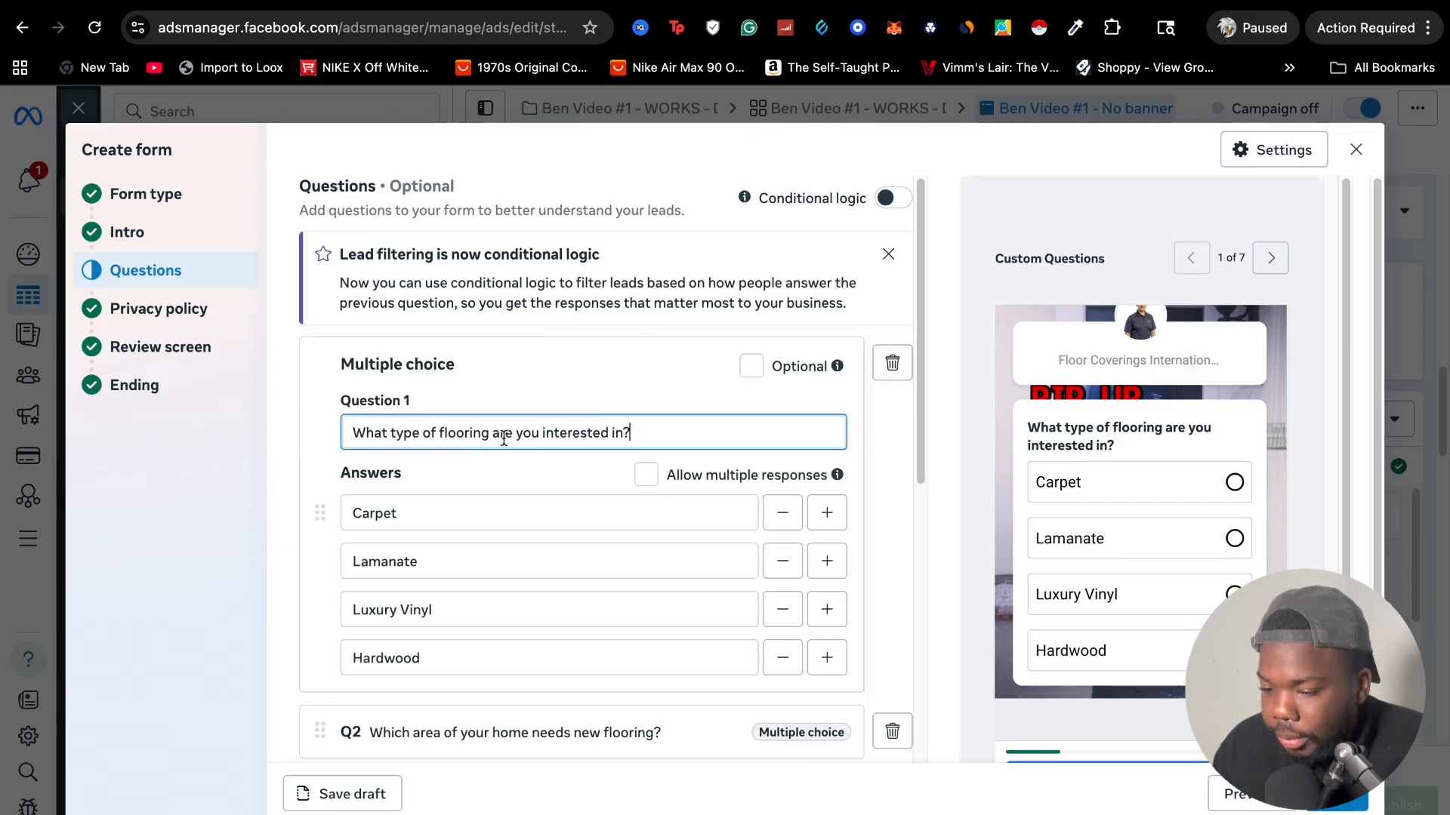
Examine the form's contact information description and the contact fields requested from leads
{"action": "scroll", "coordinate": [498, 437], "scroll_direction": "down", "scroll_amount": 3}
{"action": "scroll", "coordinate": [483, 464], "scroll_direction": "down", "scroll_amount": 7}
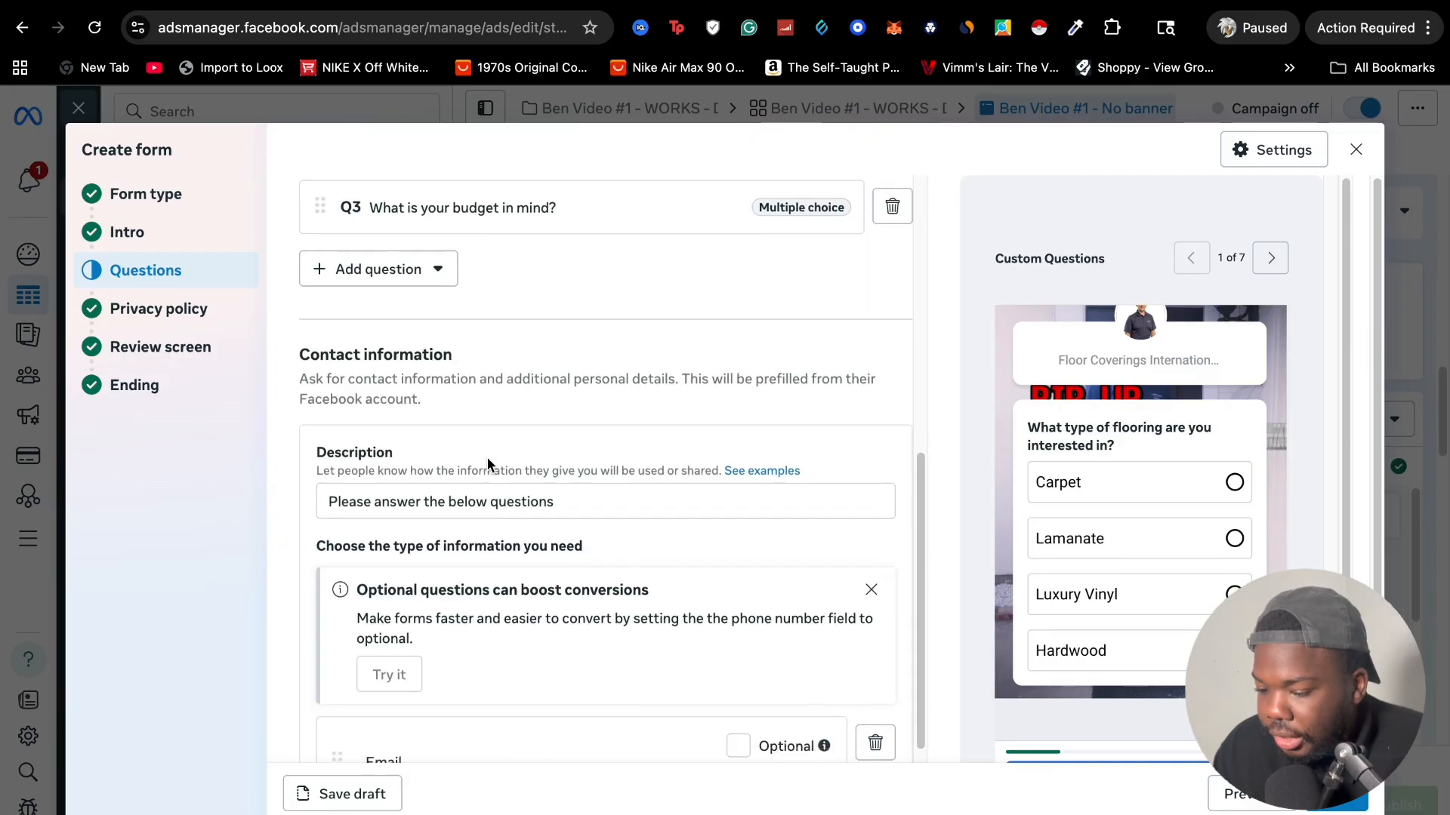
{"action": "scroll", "coordinate": [461, 442], "scroll_direction": "down", "scroll_amount": 1}
{"action": "scroll", "coordinate": [461, 438], "scroll_direction": "down", "scroll_amount": 1}
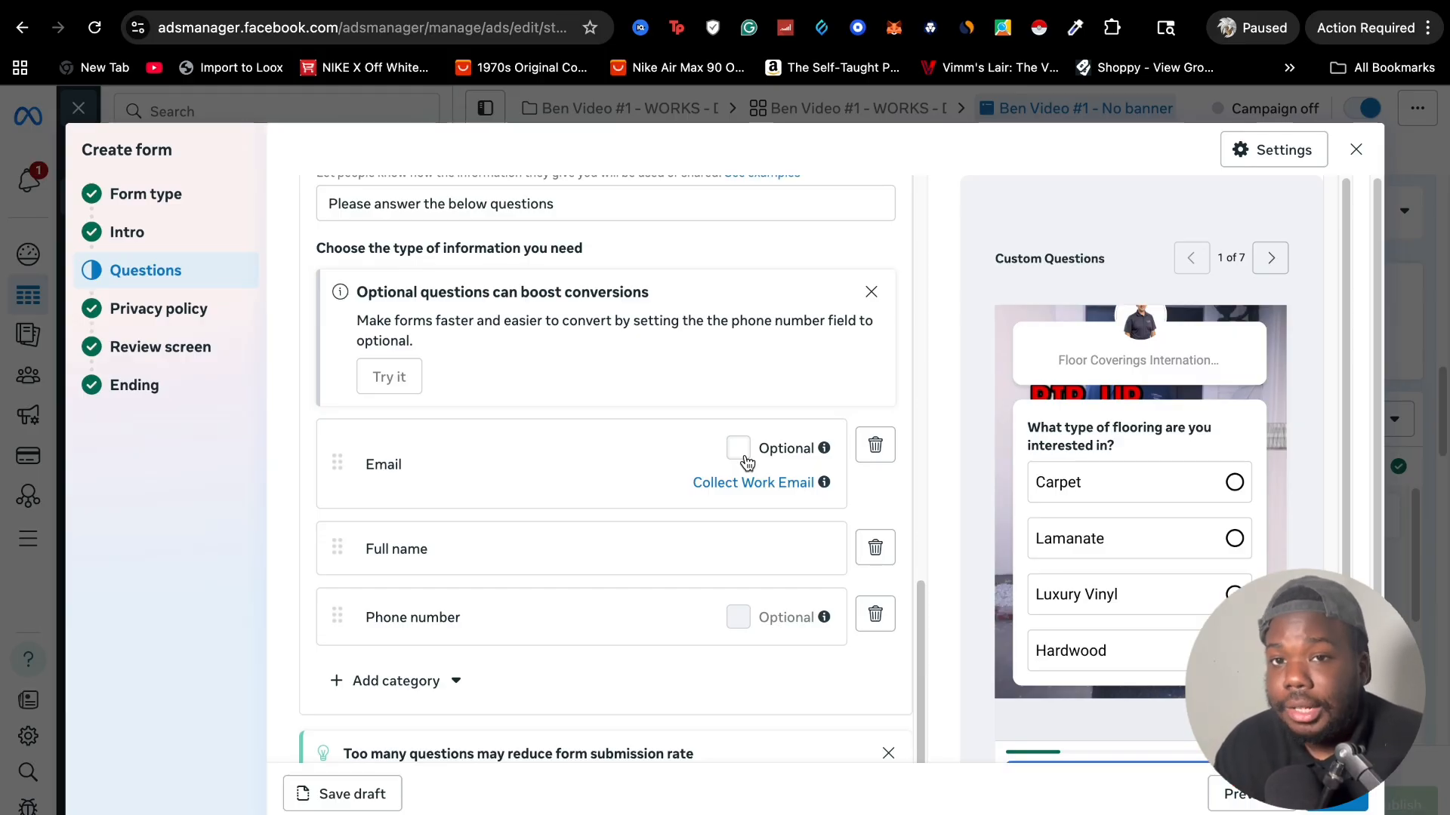
{"action": "scroll", "coordinate": [746, 460], "scroll_direction": "down", "scroll_amount": 2}
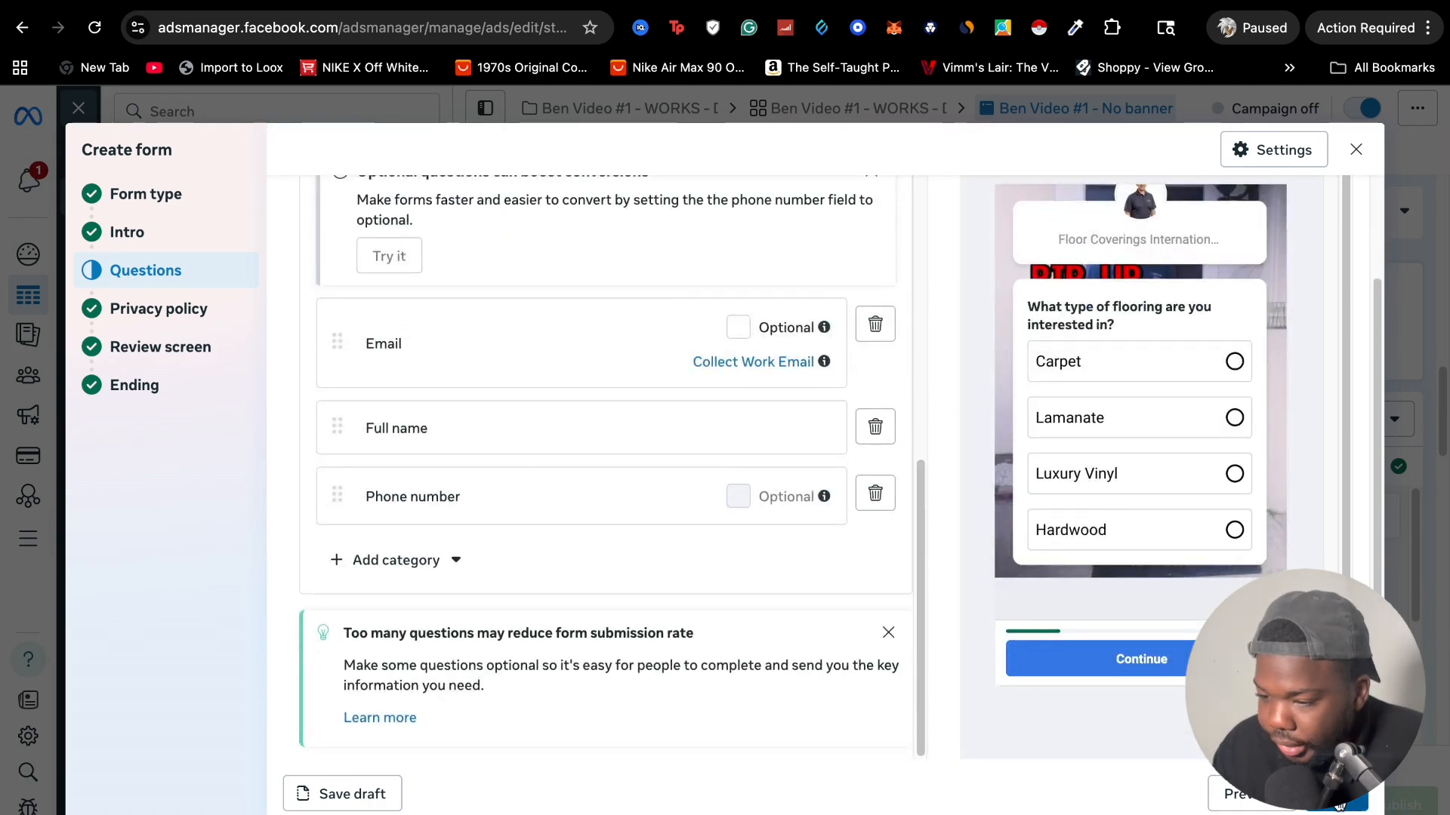
Advance through the form's privacy policy section to its review screen section
{"action": "left_click", "coordinate": [1339, 804]}
{"action": "scroll", "coordinate": [665, 466], "scroll_direction": "up", "scroll_amount": 2}
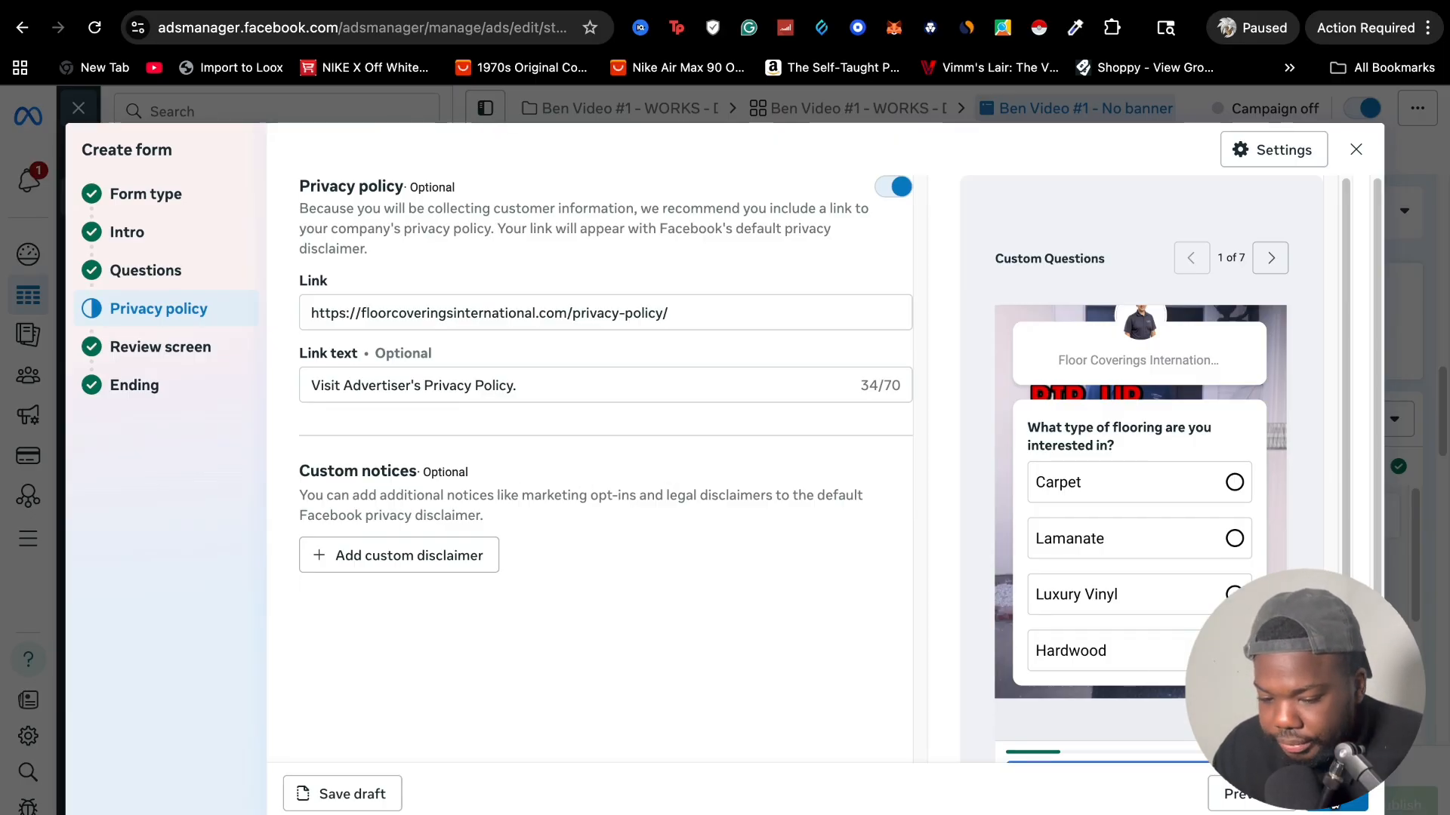
{"action": "left_click", "coordinate": [1335, 803]}
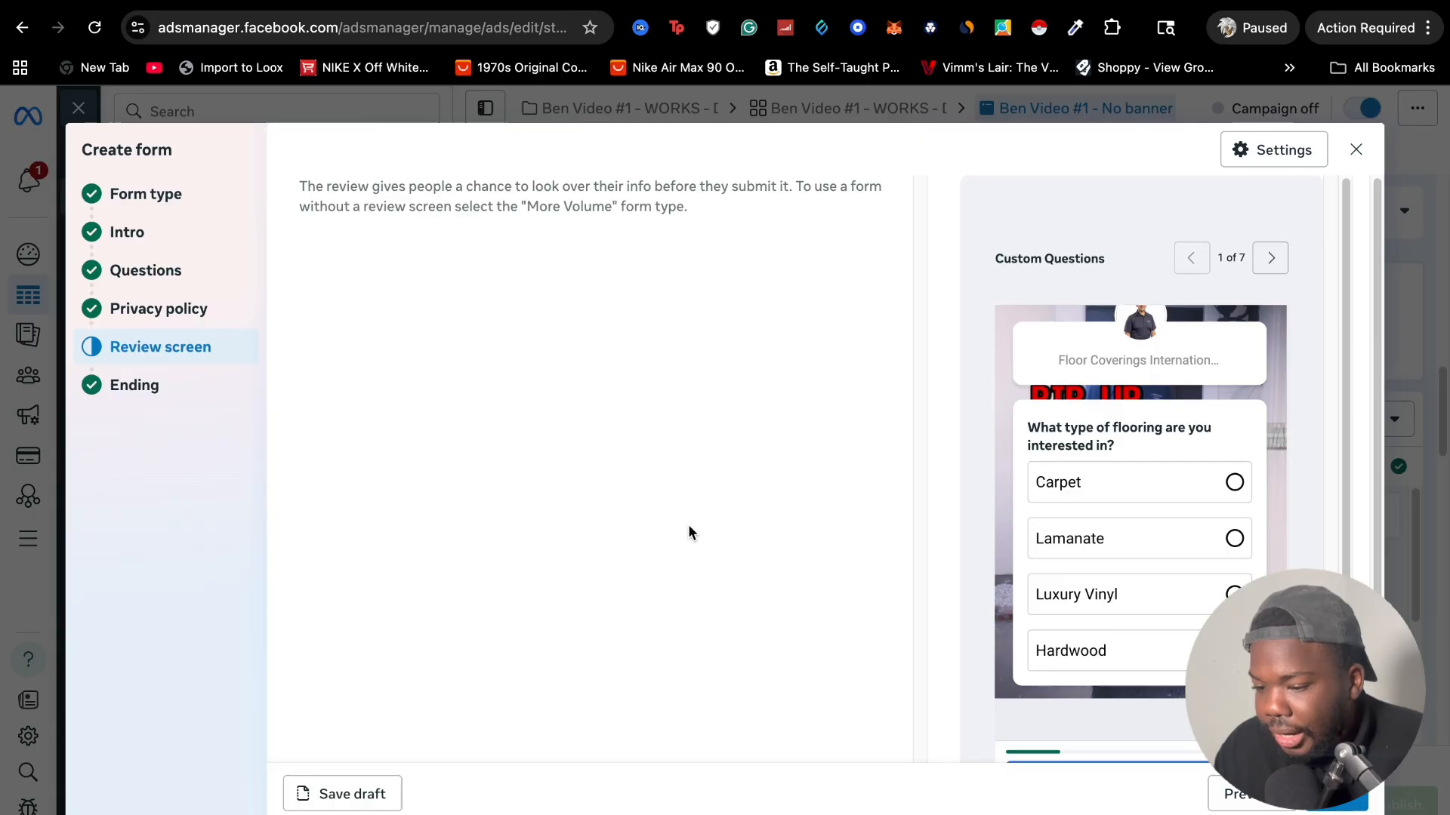
{"action": "scroll", "coordinate": [1225, 416], "scroll_direction": "down", "scroll_amount": 1}
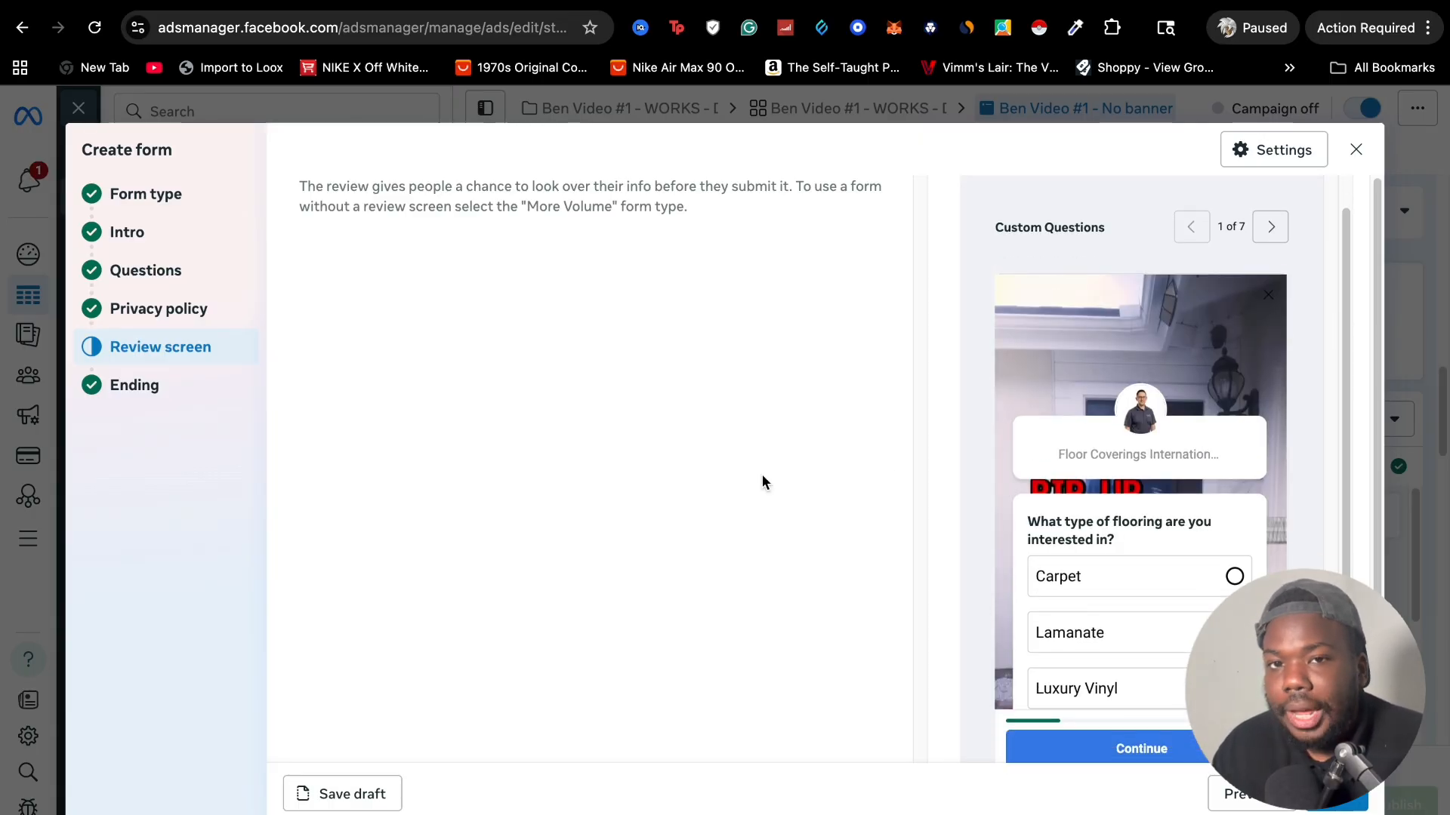
Examine the form's ending message, booking link and call to action, and close the form without saving it
{"action": "left_click", "coordinate": [208, 399]}
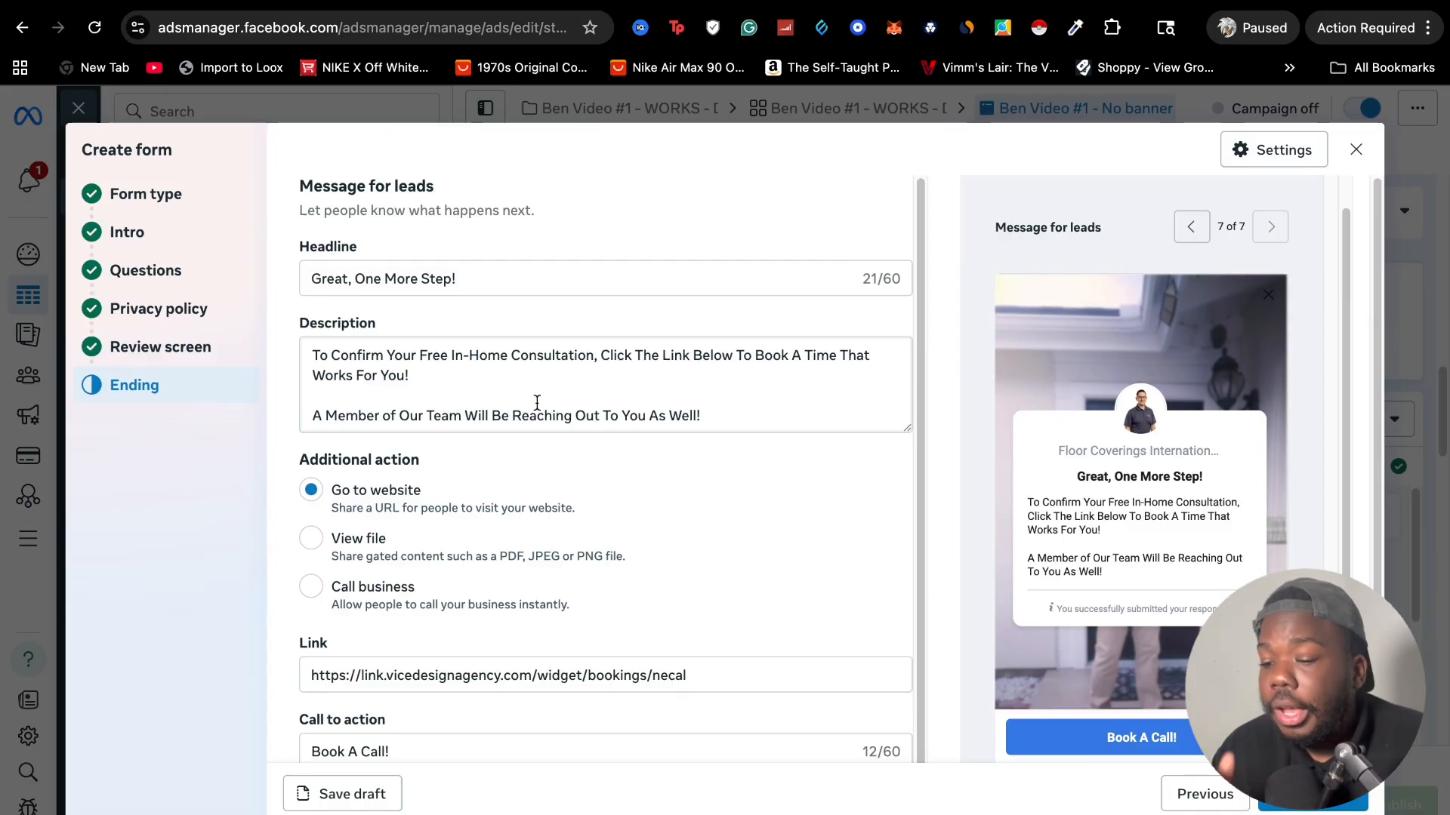
{"action": "left_click_drag", "start_coordinate": [451, 355], "coordinate": [595, 355]}
{"action": "scroll", "coordinate": [559, 415], "scroll_direction": "down", "scroll_amount": 1}
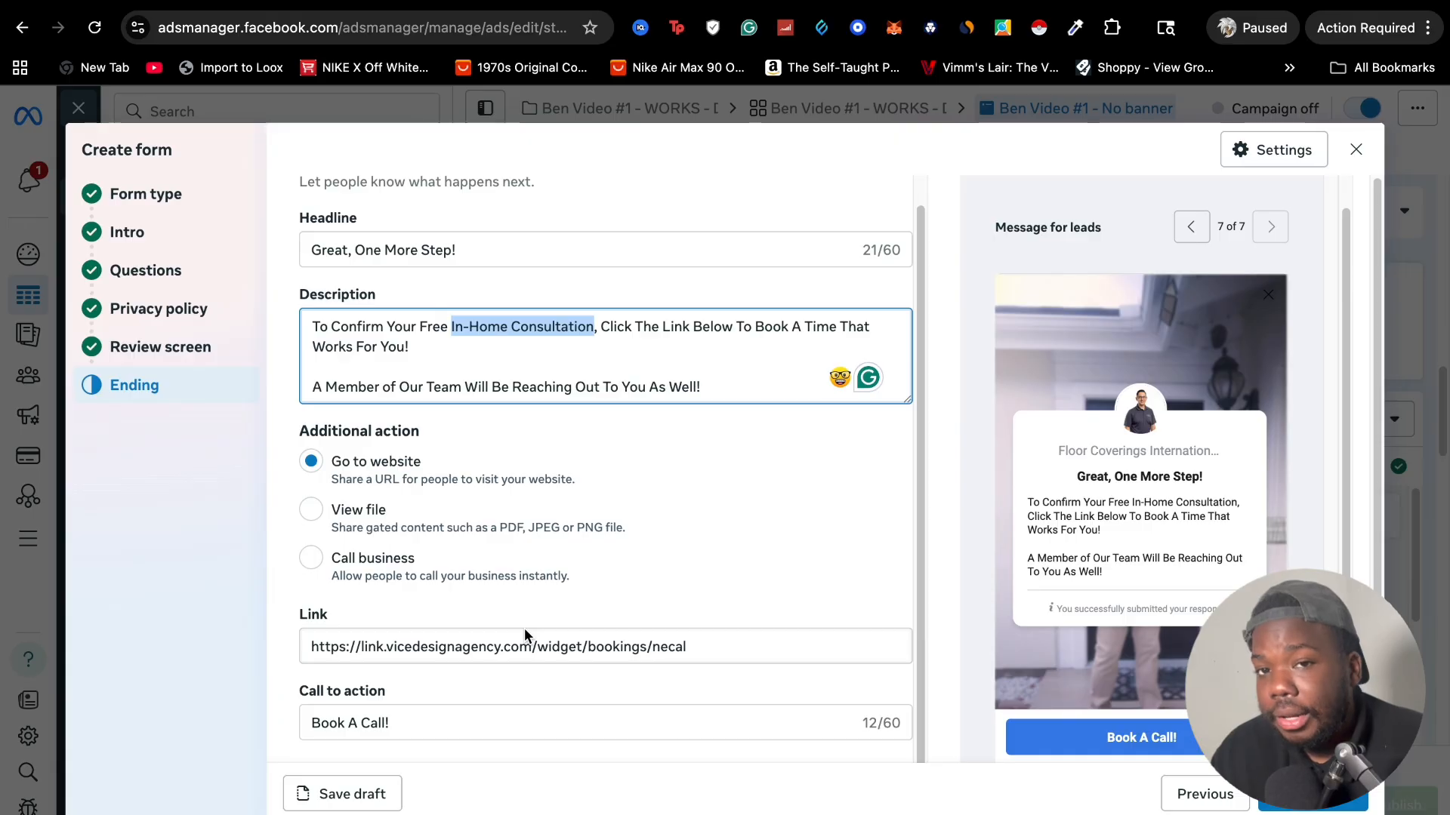
{"action": "scroll", "coordinate": [529, 596], "scroll_direction": "down", "scroll_amount": 1}
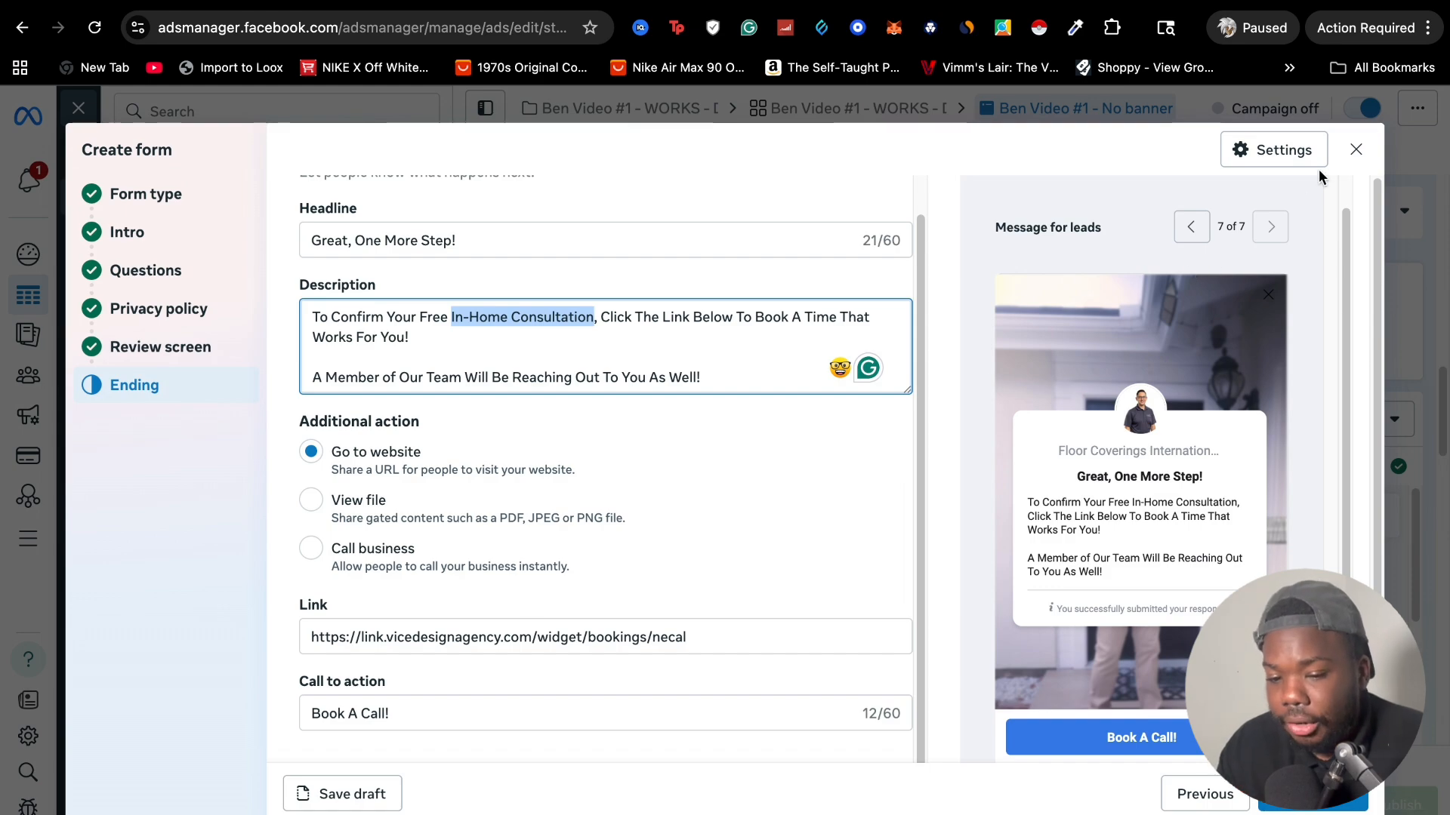
{"action": "left_click", "coordinate": [1356, 149]}
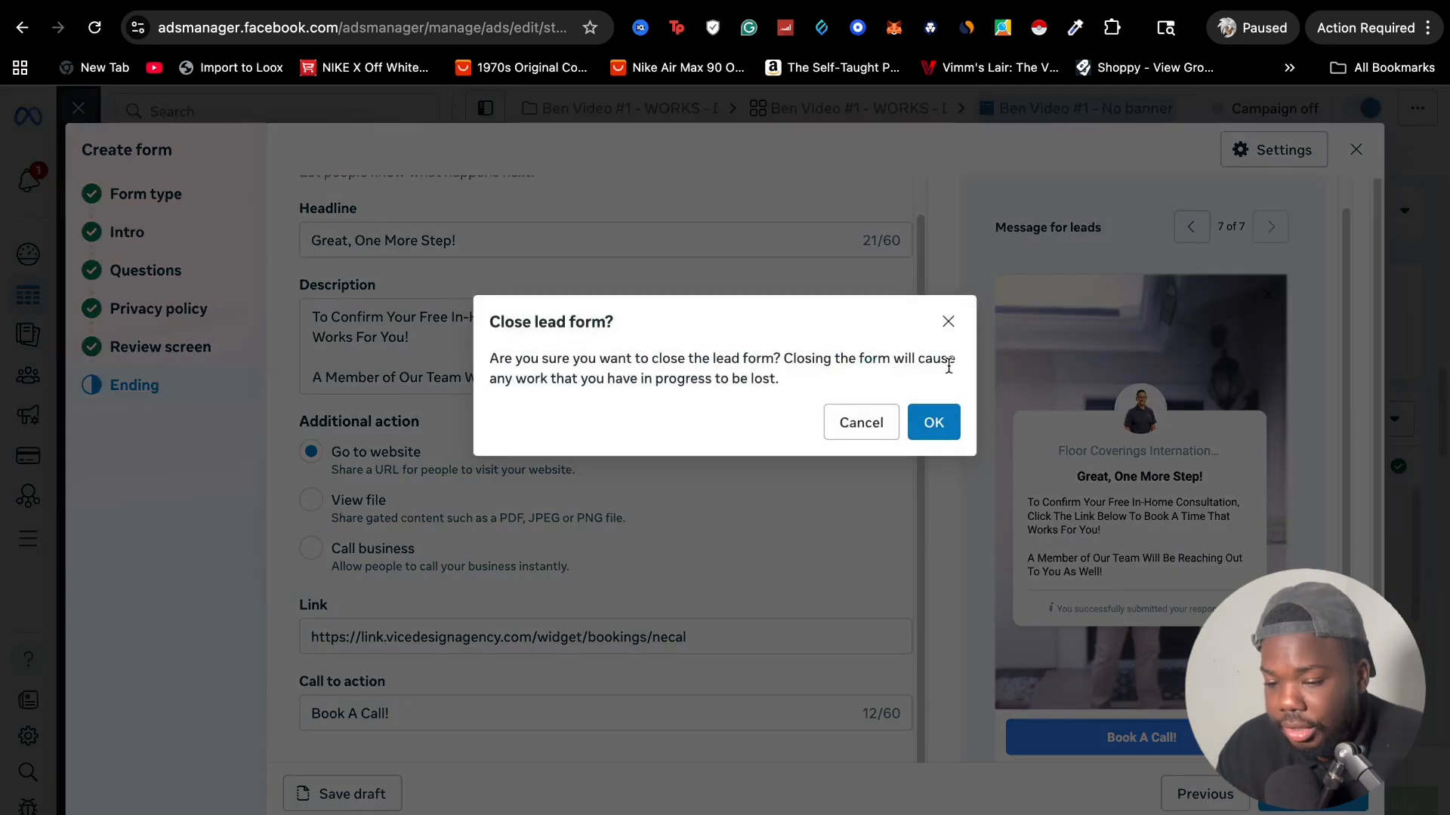
{"action": "left_click", "coordinate": [936, 421]}
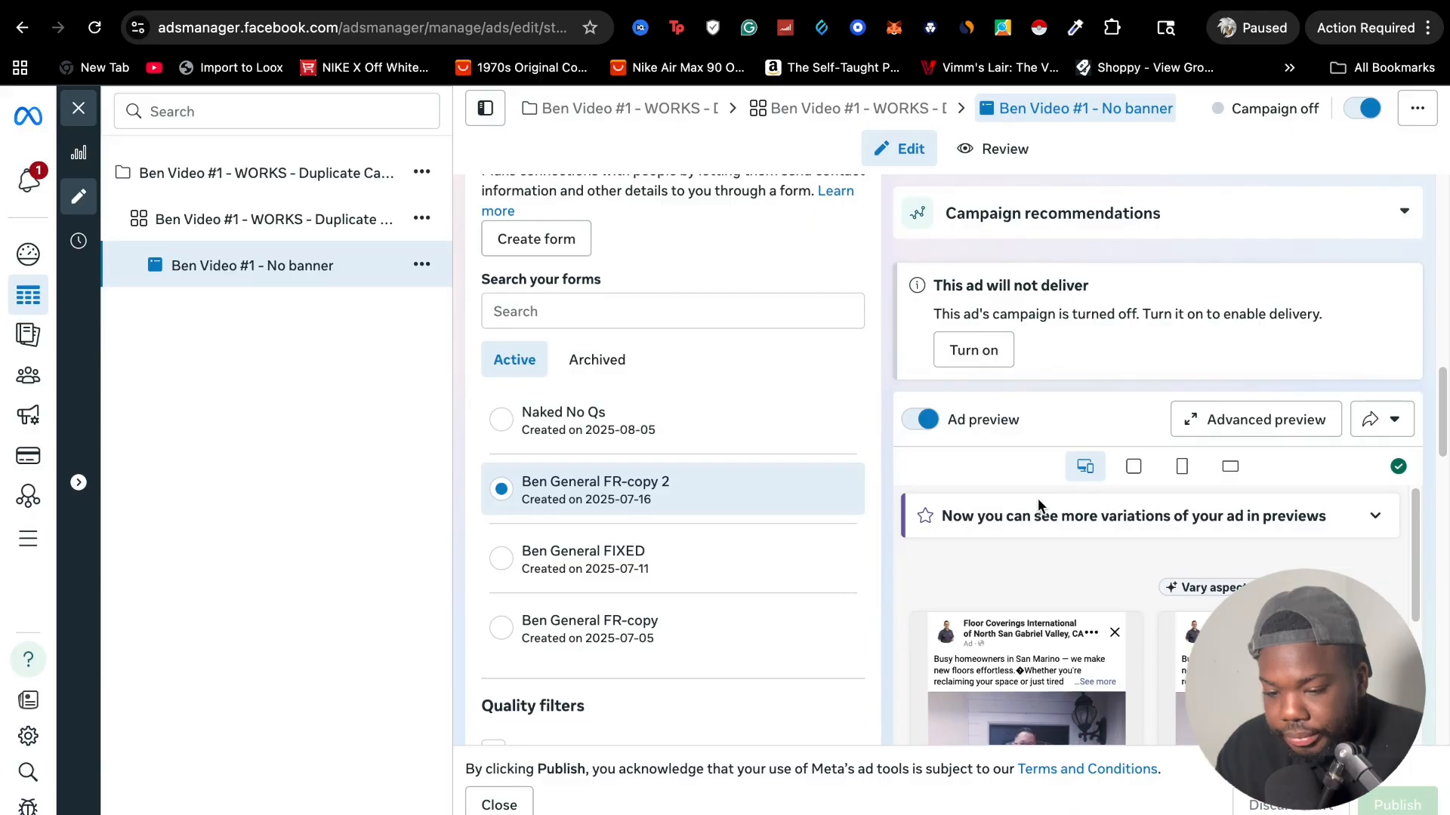
Open the ad's advanced placement preview and play the first Facebook Feed video
{"action": "left_click", "coordinate": [1218, 420]}
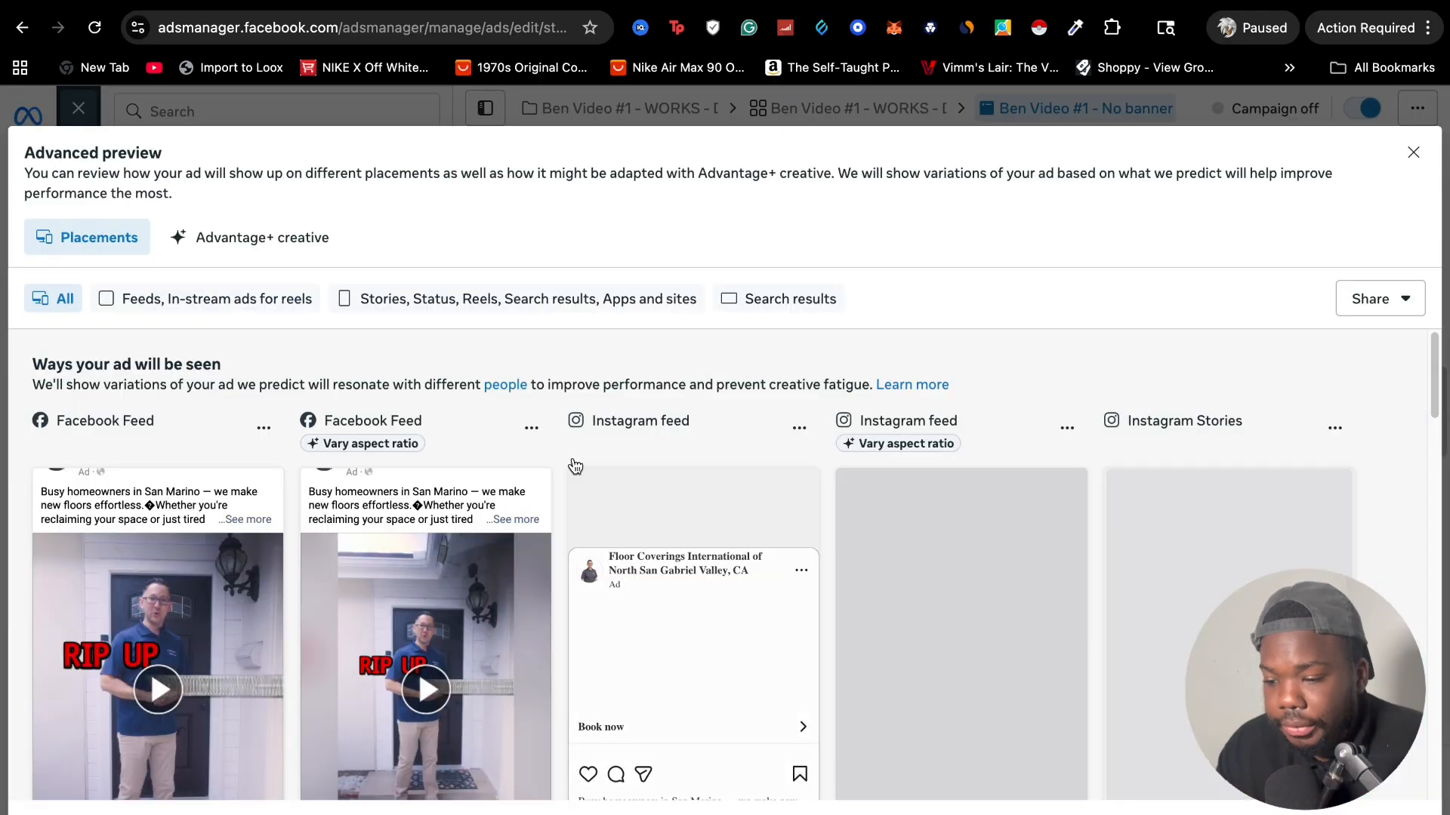
{"action": "scroll", "coordinate": [503, 441], "scroll_direction": "down", "scroll_amount": 3}
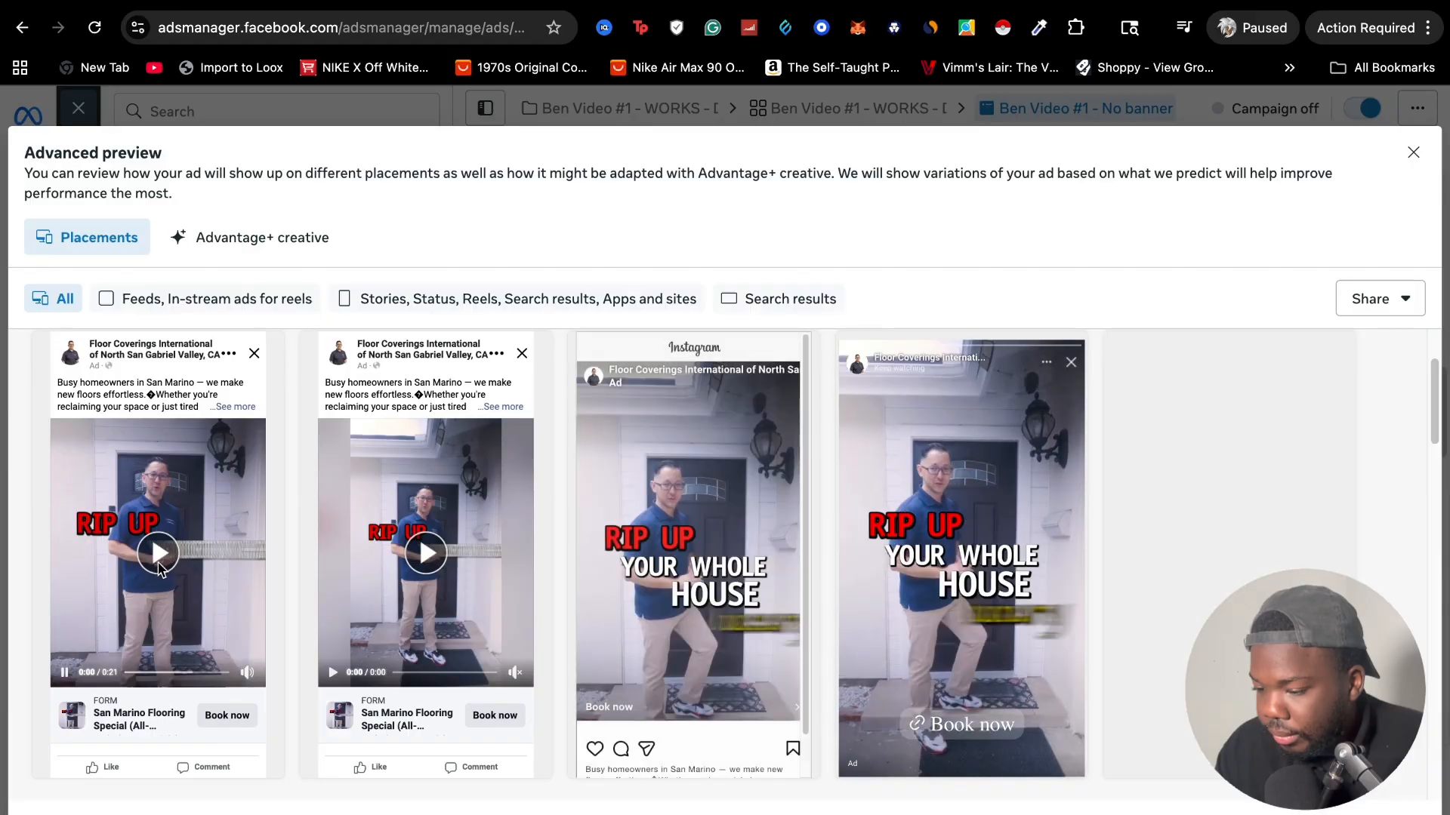
{"action": "left_click", "coordinate": [159, 555]}
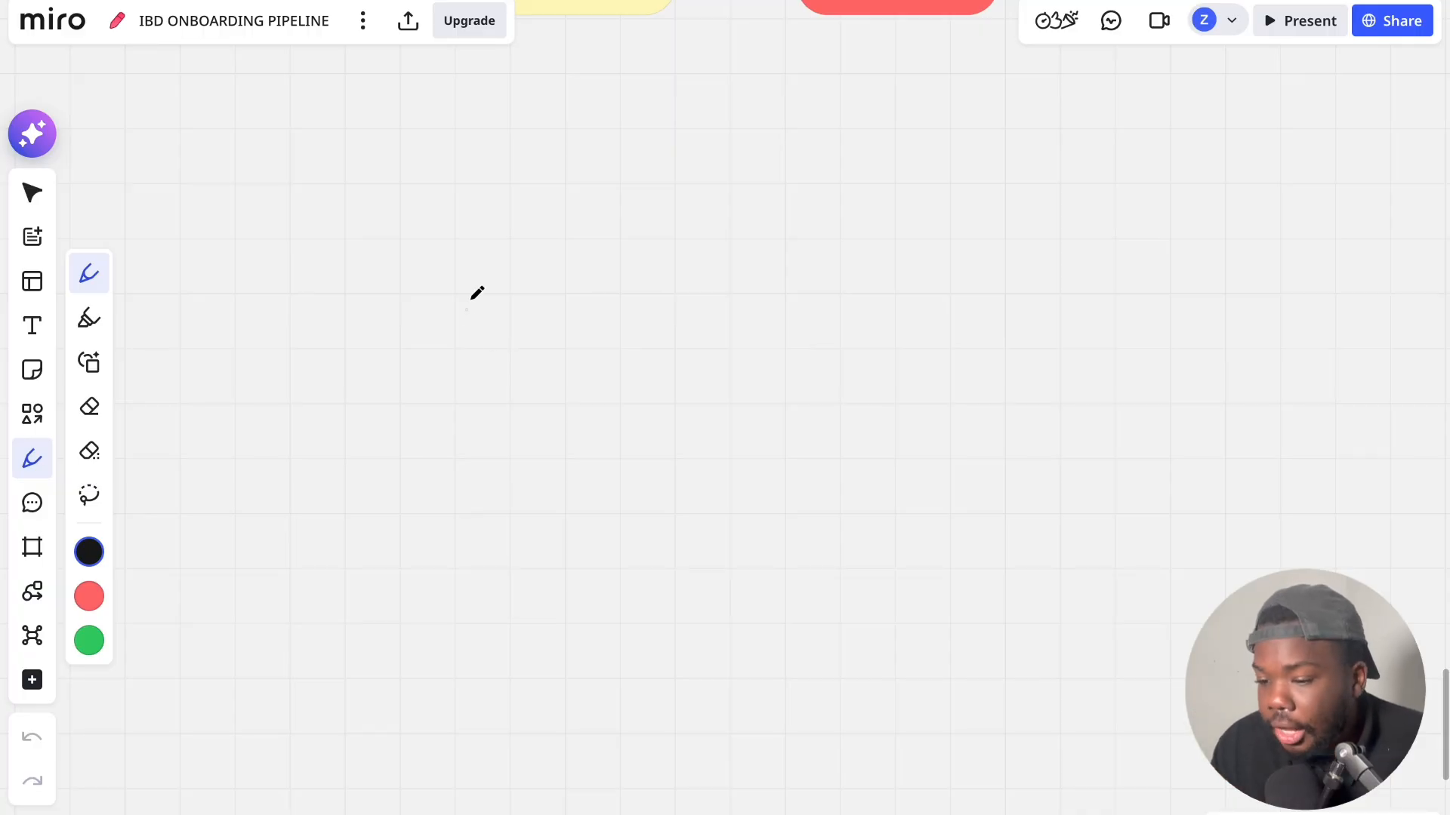
Handwrite "Hook" and, beneath it, "Offer" on the Miro board, replaying the Facebook Feed video ad in Ads Manager between the two words
{"action": "mouse_move", "coordinate": [572, 317]}
{"action": "left_mouse_down"}
{"action": "mouse_move", "coordinate": [573, 367]}
{"action": "mouse_move", "coordinate": [589, 344]}
{"action": "mouse_move", "coordinate": [592, 369]}
{"action": "mouse_move", "coordinate": [604, 350]}
{"action": "mouse_move", "coordinate": [647, 367]}
{"action": "left_mouse_up"}
{"action": "left_click_drag", "start_coordinate": [643, 357], "coordinate": [654, 352]}
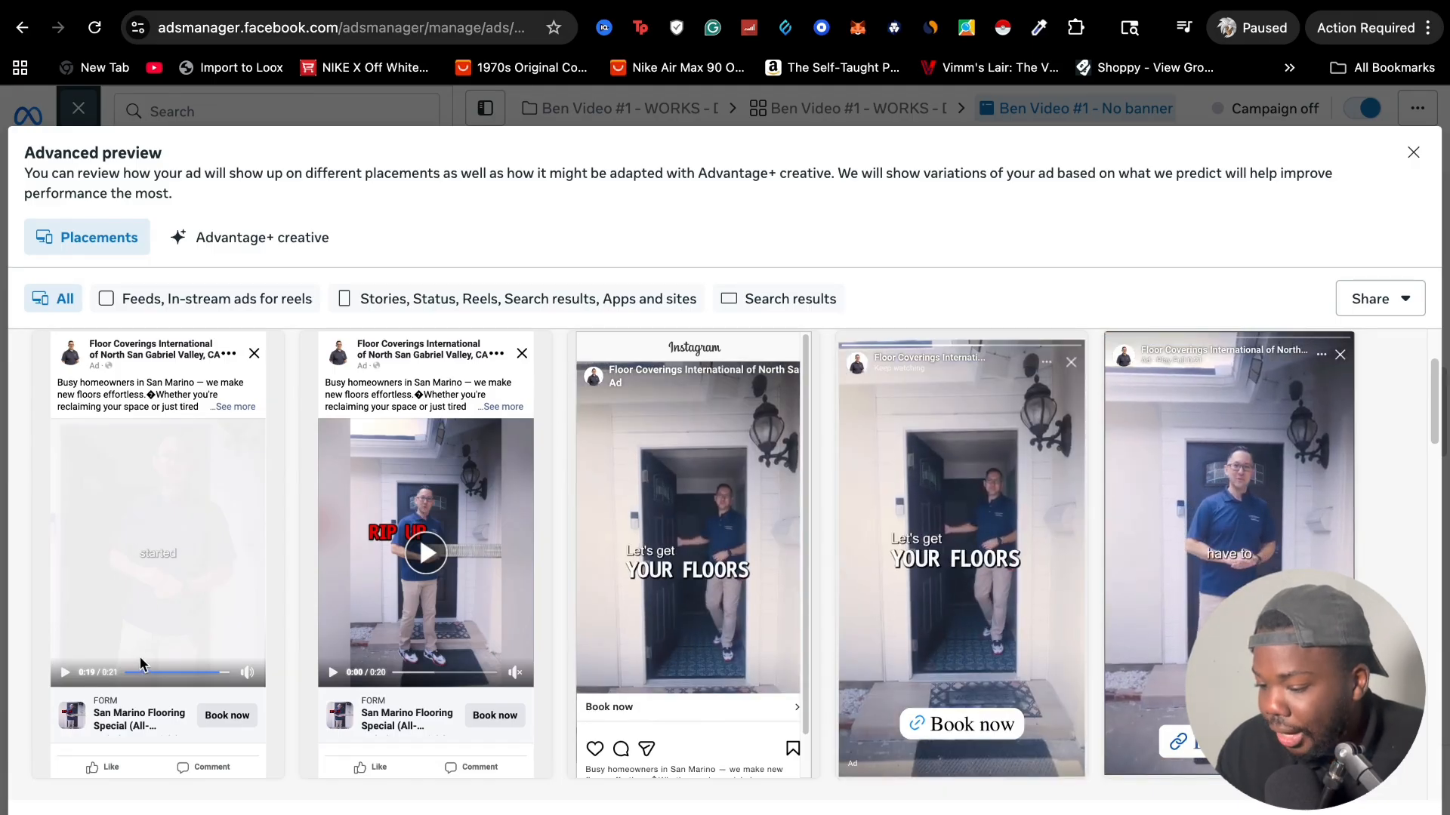
{"action": "left_click", "coordinate": [65, 673]}
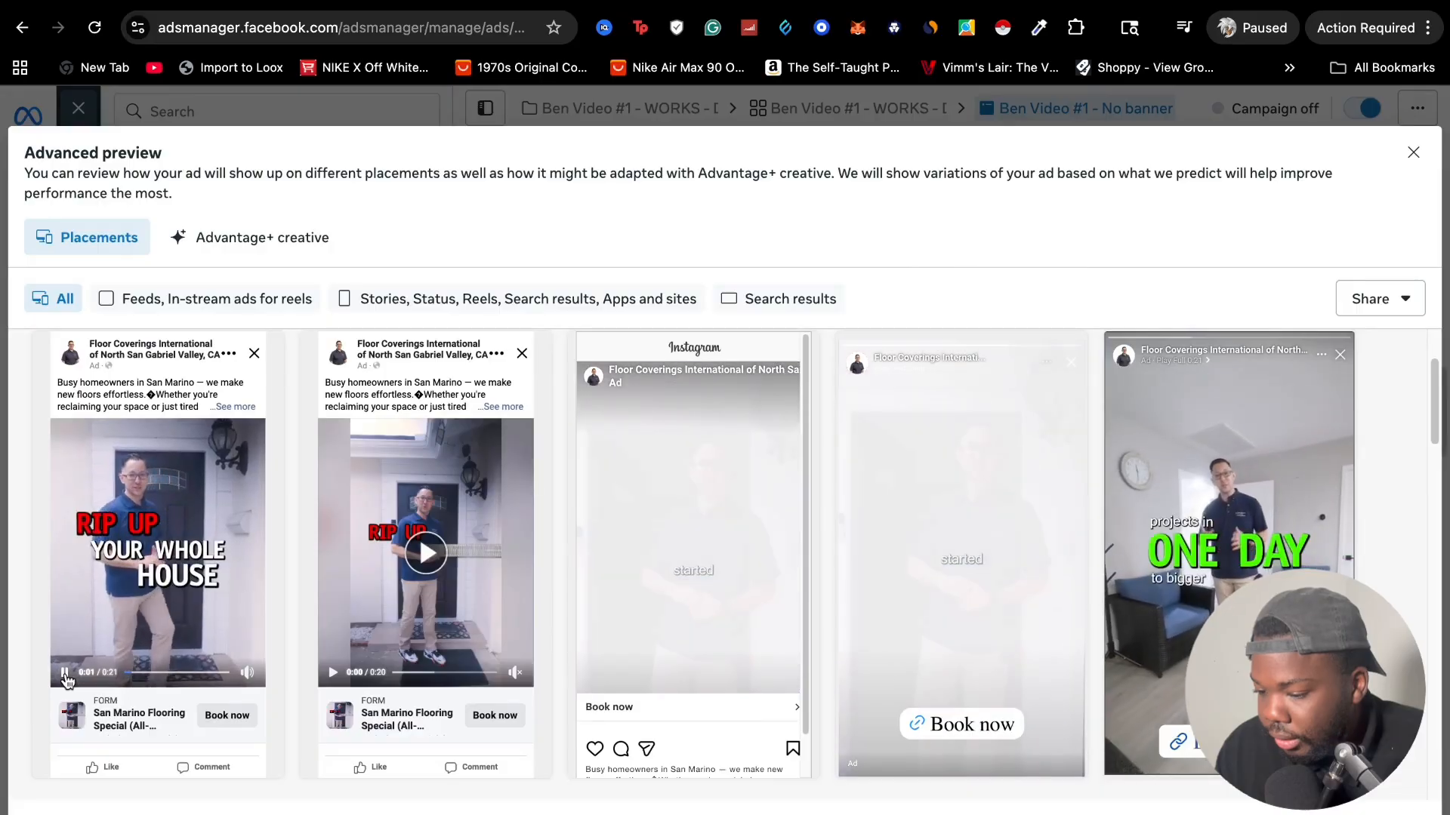
{"action": "left_click", "coordinate": [63, 676]}
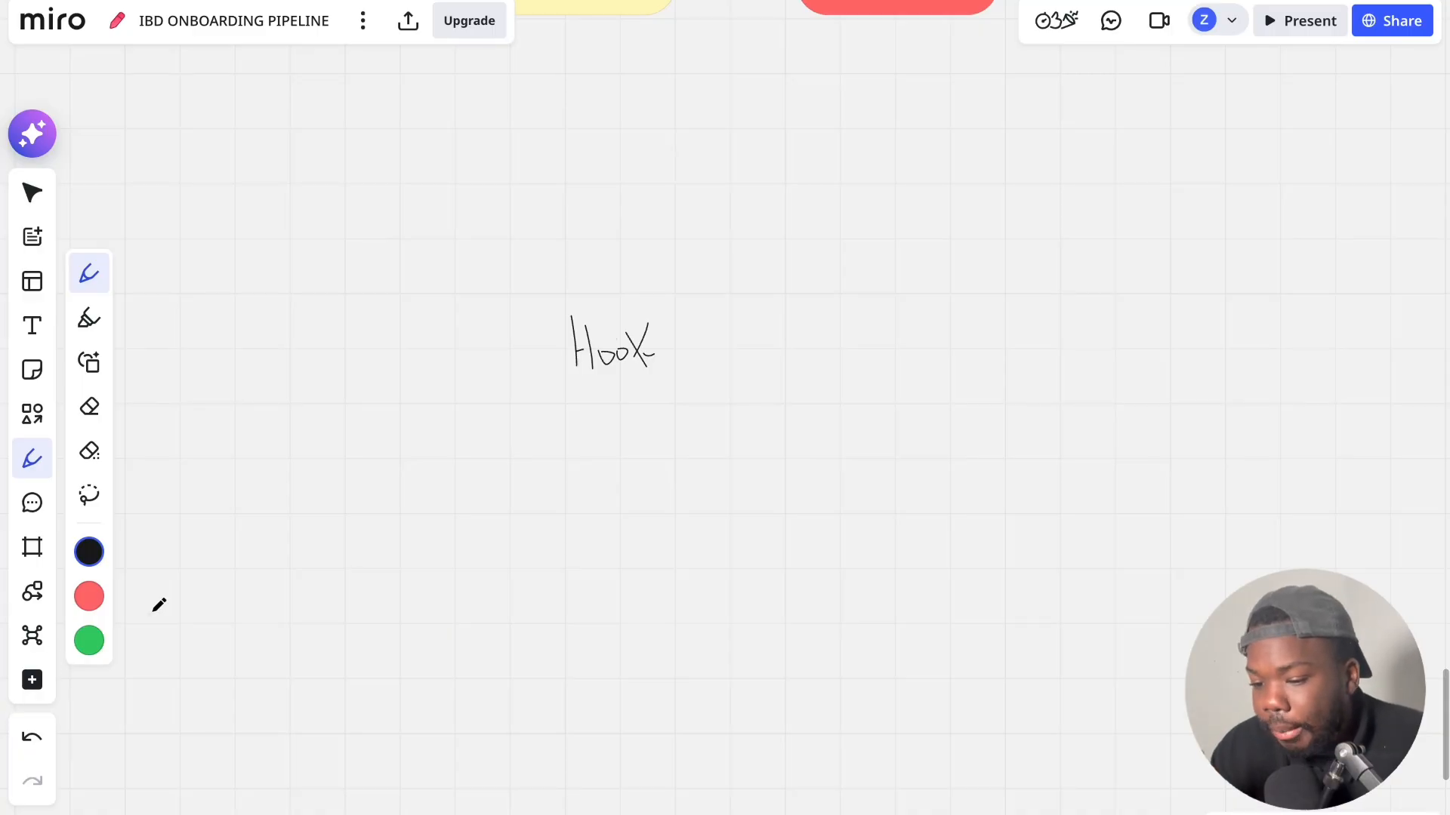
{"action": "scroll", "coordinate": [616, 411], "scroll_direction": "down", "scroll_amount": 2}
{"action": "scroll", "coordinate": [616, 412], "scroll_direction": "up", "scroll_amount": 4}
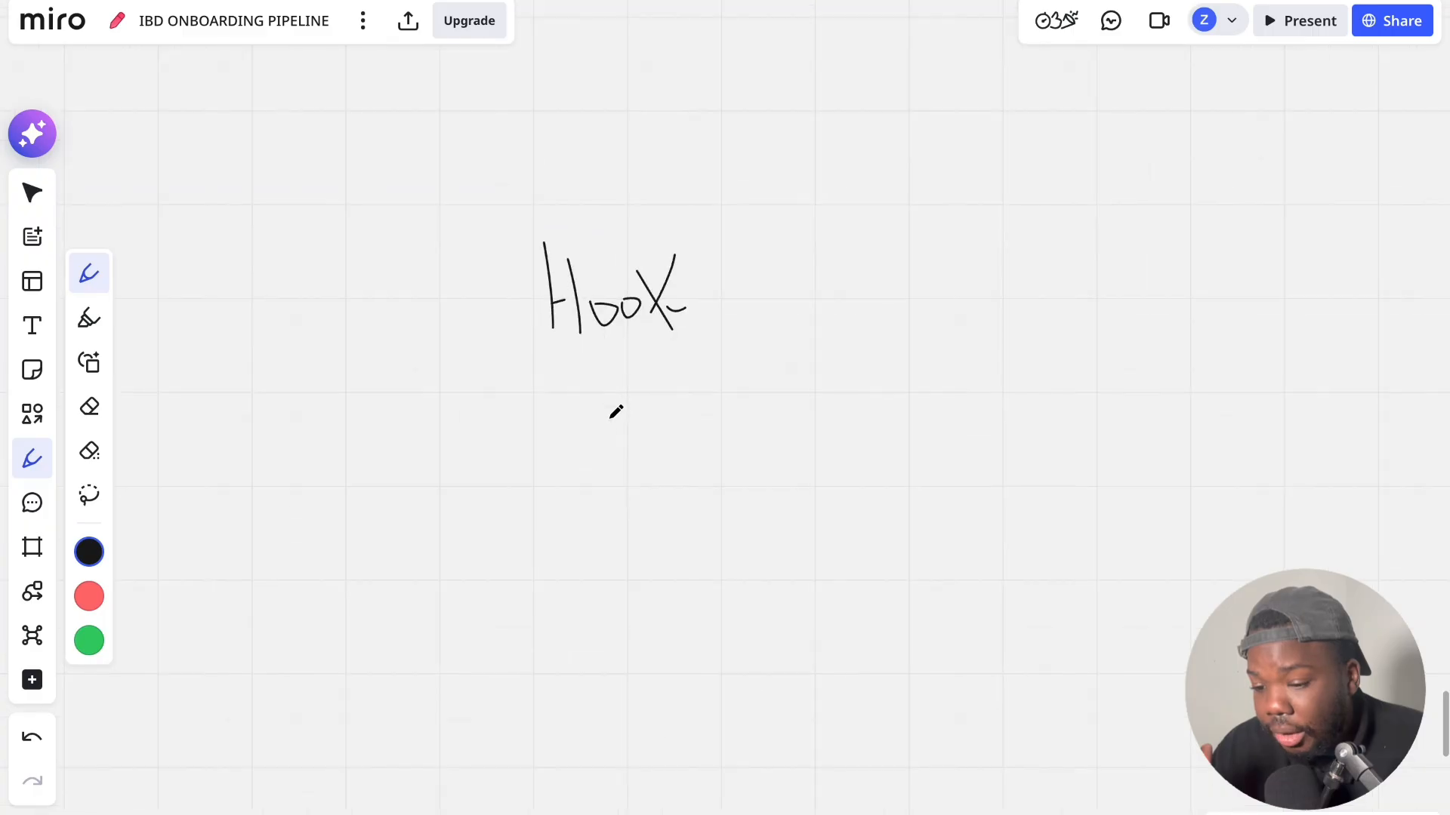
{"action": "mouse_move", "coordinate": [563, 406]}
{"action": "left_mouse_down"}
{"action": "mouse_move", "coordinate": [582, 434]}
{"action": "mouse_move", "coordinate": [590, 389]}
{"action": "mouse_move", "coordinate": [608, 390]}
{"action": "left_mouse_up"}
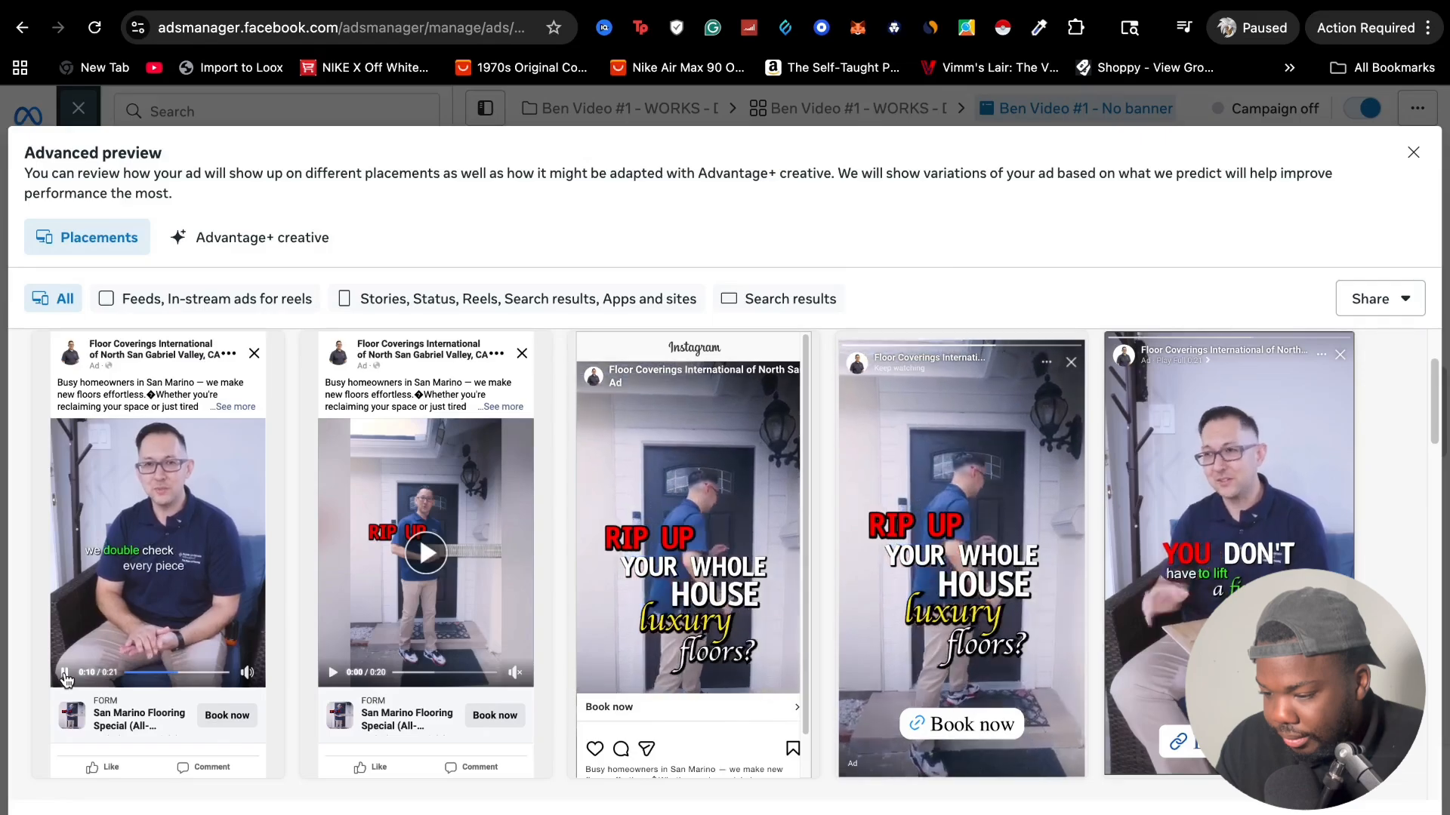
Review the middle of the Facebook Feed video ad and handwrite "Benefit" and "Testimonial" beneath "Offer" on the Miro board
{"action": "left_click", "coordinate": [66, 678]}
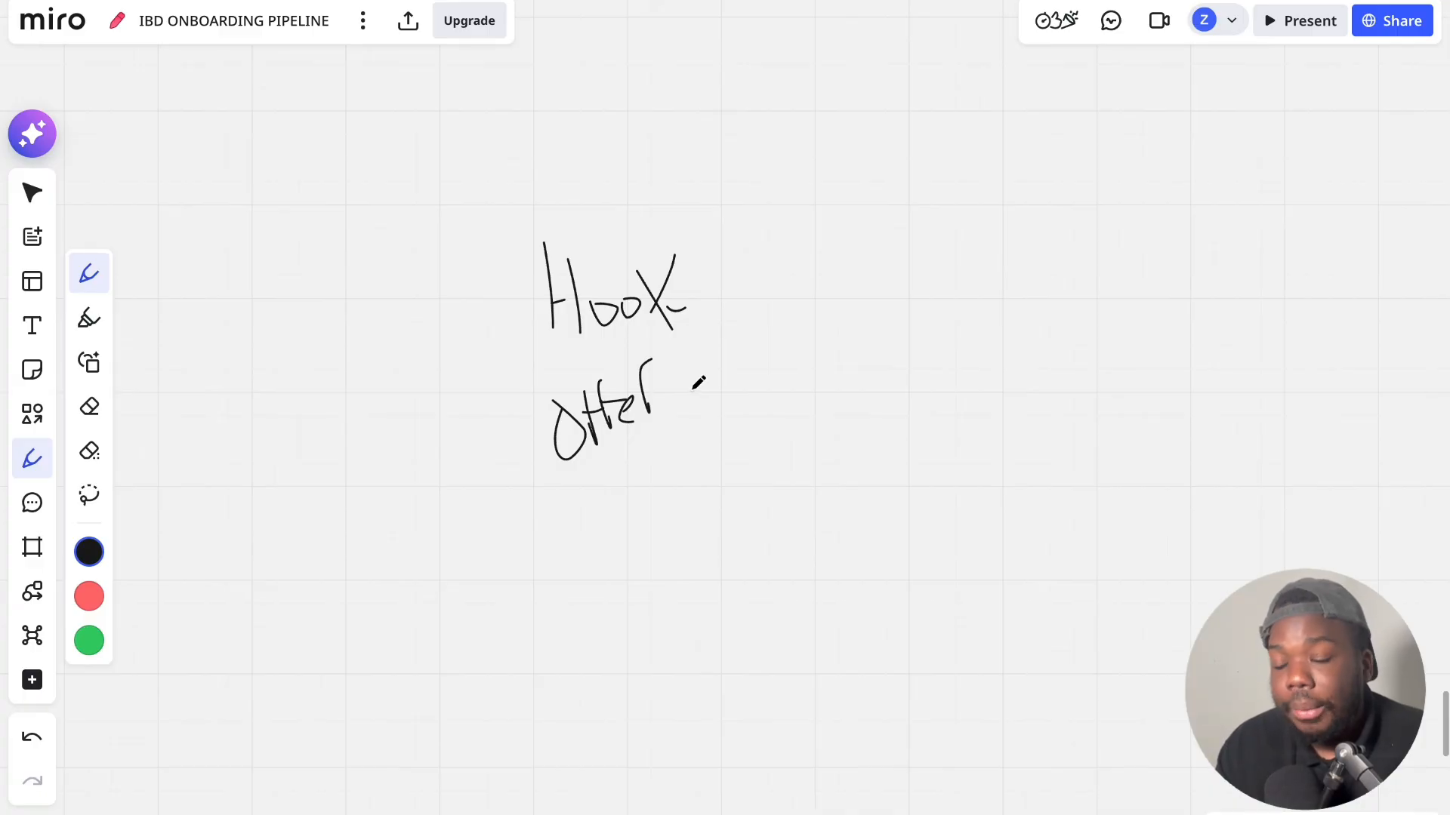
{"action": "mouse_move", "coordinate": [562, 510]}
{"action": "left_mouse_down"}
{"action": "mouse_move", "coordinate": [583, 549]}
{"action": "mouse_move", "coordinate": [580, 527]}
{"action": "mouse_move", "coordinate": [674, 511]}
{"action": "mouse_move", "coordinate": [685, 472]}
{"action": "mouse_move", "coordinate": [721, 478]}
{"action": "left_mouse_up"}
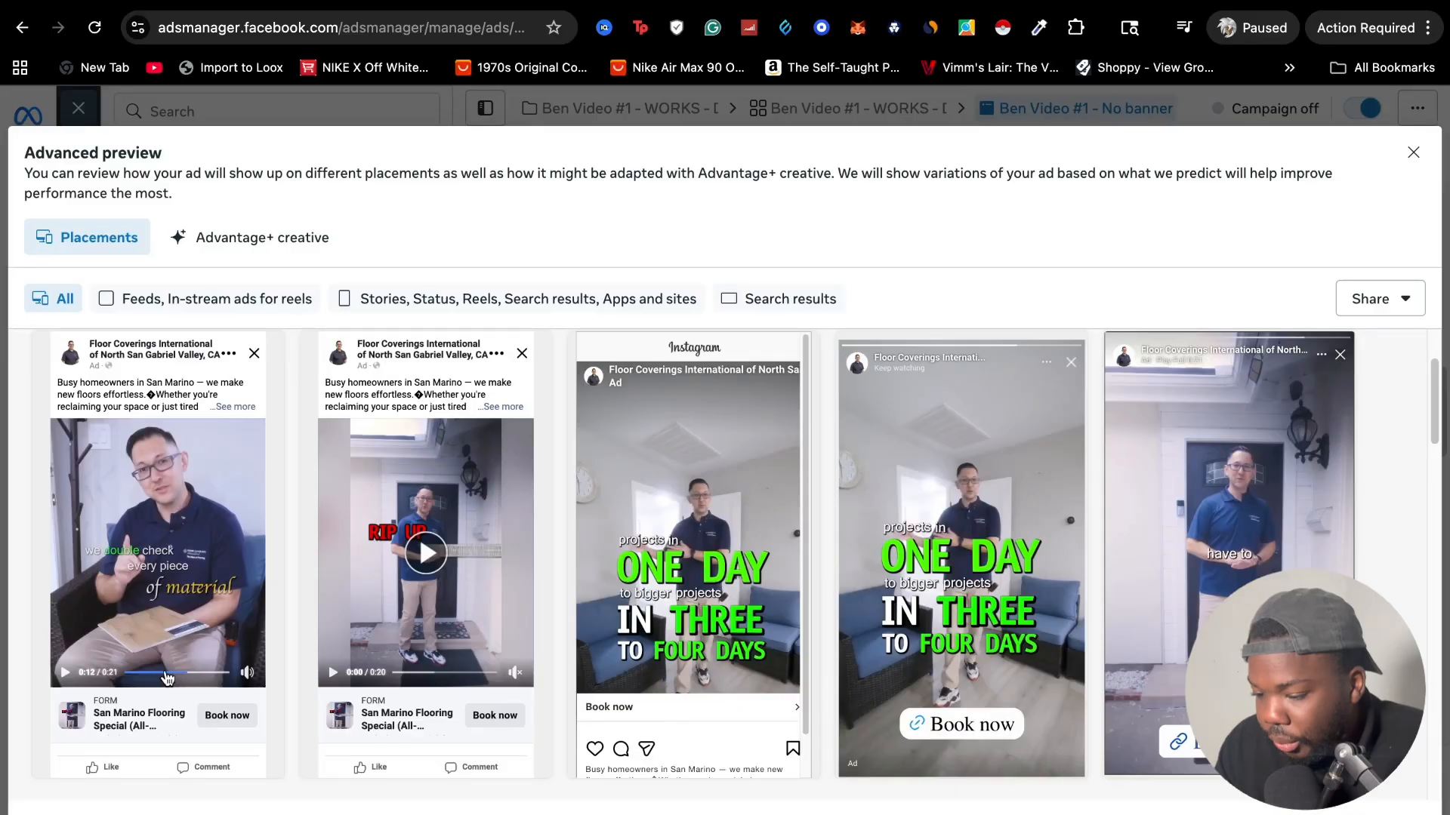
{"action": "left_click", "coordinate": [65, 672]}
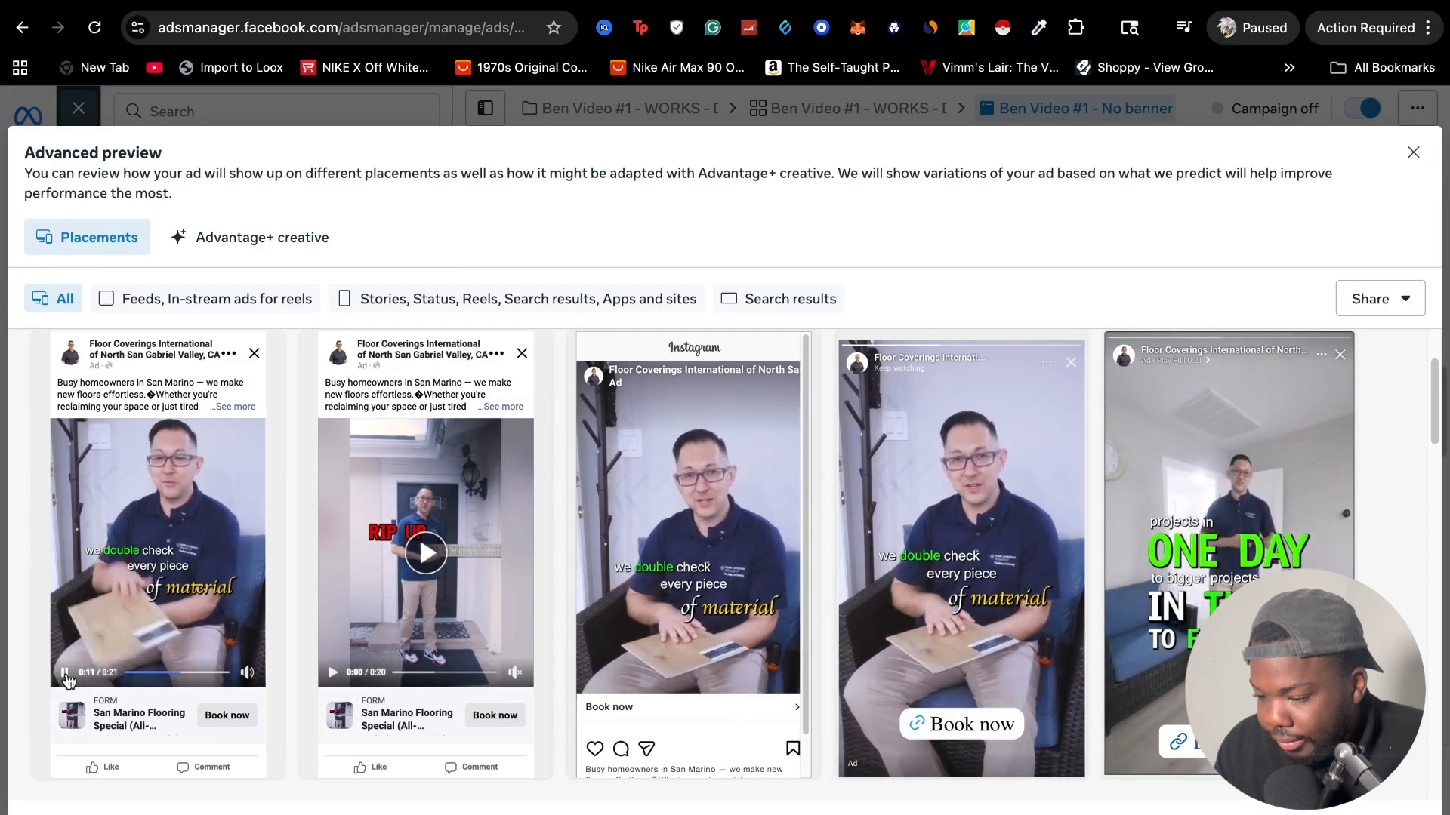
{"action": "left_click", "coordinate": [65, 672]}
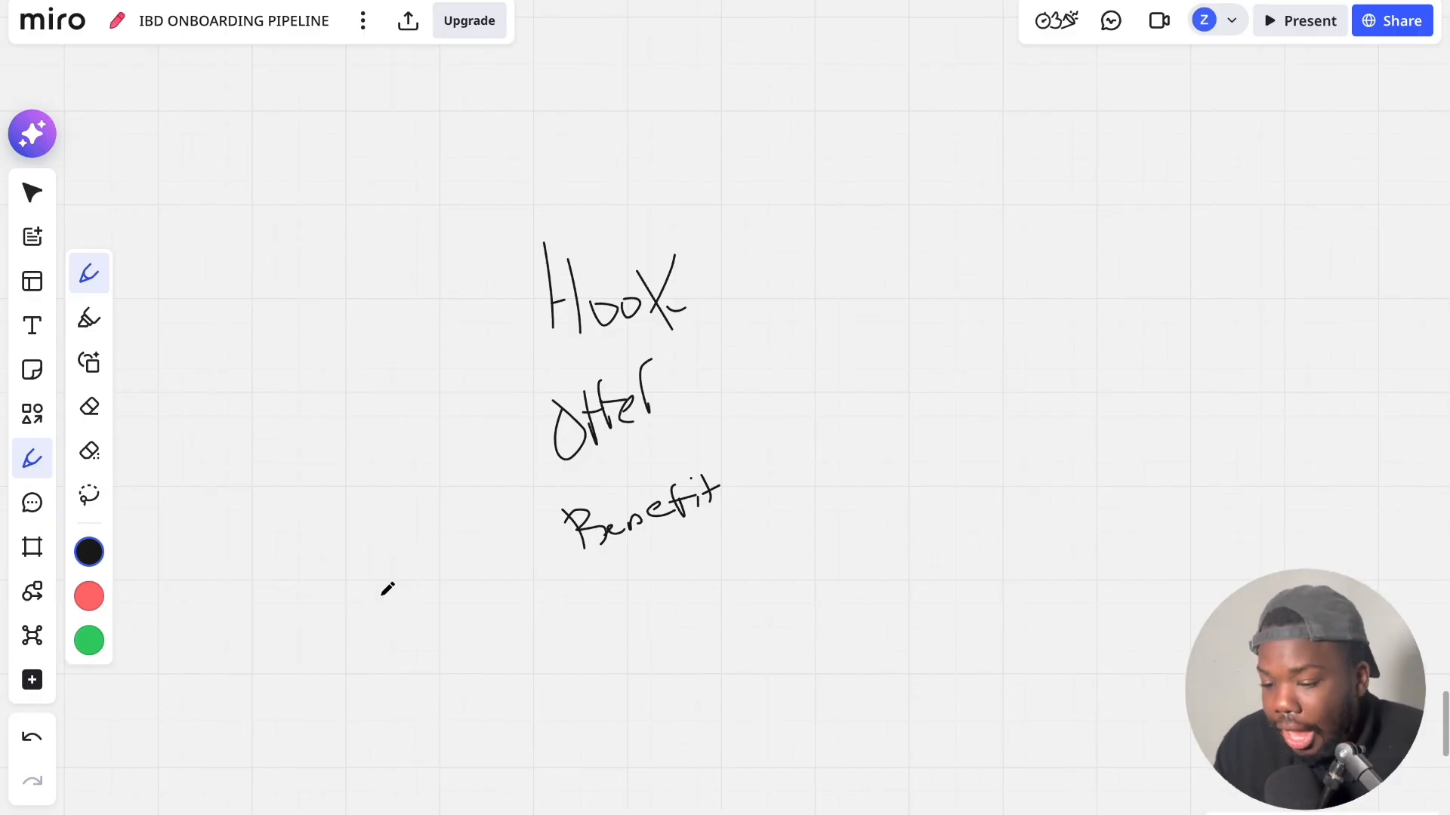
{"action": "scroll", "coordinate": [650, 576], "scroll_direction": "down", "scroll_amount": 3}
{"action": "scroll", "coordinate": [650, 576], "scroll_direction": "right", "scroll_amount": 2}
{"action": "mouse_move", "coordinate": [550, 519]}
{"action": "left_mouse_down"}
{"action": "mouse_move", "coordinate": [571, 572]}
{"action": "mouse_move", "coordinate": [554, 532]}
{"action": "mouse_move", "coordinate": [580, 516]}
{"action": "mouse_move", "coordinate": [602, 554]}
{"action": "mouse_move", "coordinate": [710, 460]}
{"action": "mouse_move", "coordinate": [761, 454]}
{"action": "left_mouse_up"}
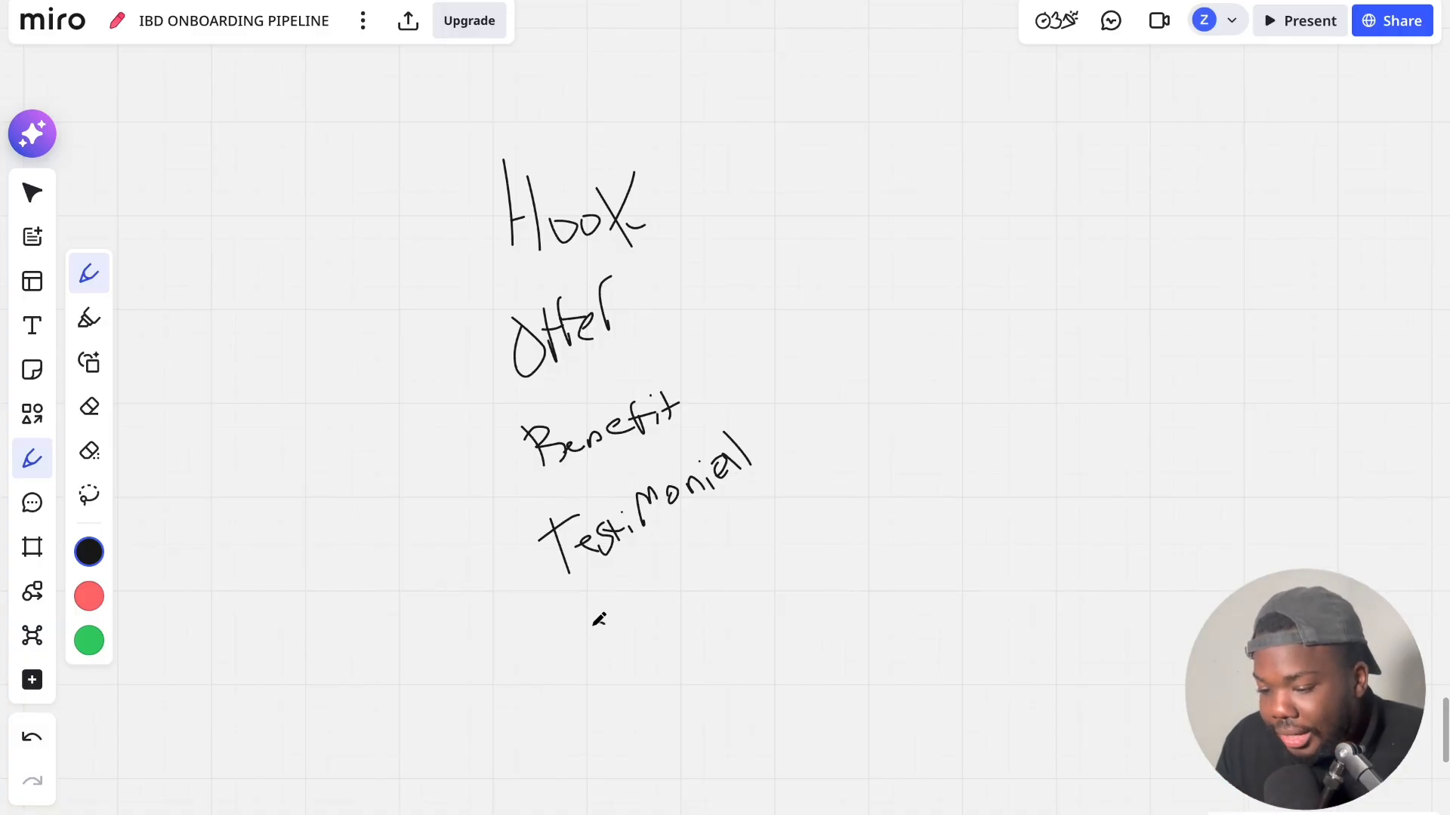
Handwrite "CTA" beneath "Testimonial" to extend the list of ad elements on the board
{"action": "left_click_drag", "start_coordinate": [604, 621], "coordinate": [609, 663]}
{"action": "mouse_move", "coordinate": [616, 624]}
{"action": "left_mouse_down"}
{"action": "mouse_move", "coordinate": [642, 604]}
{"action": "mouse_move", "coordinate": [634, 661]}
{"action": "mouse_move", "coordinate": [659, 589]}
{"action": "mouse_move", "coordinate": [675, 641]}
{"action": "left_mouse_up"}
{"action": "left_click_drag", "start_coordinate": [644, 630], "coordinate": [683, 615]}
{"action": "left_click_drag", "start_coordinate": [686, 598], "coordinate": [698, 586]}
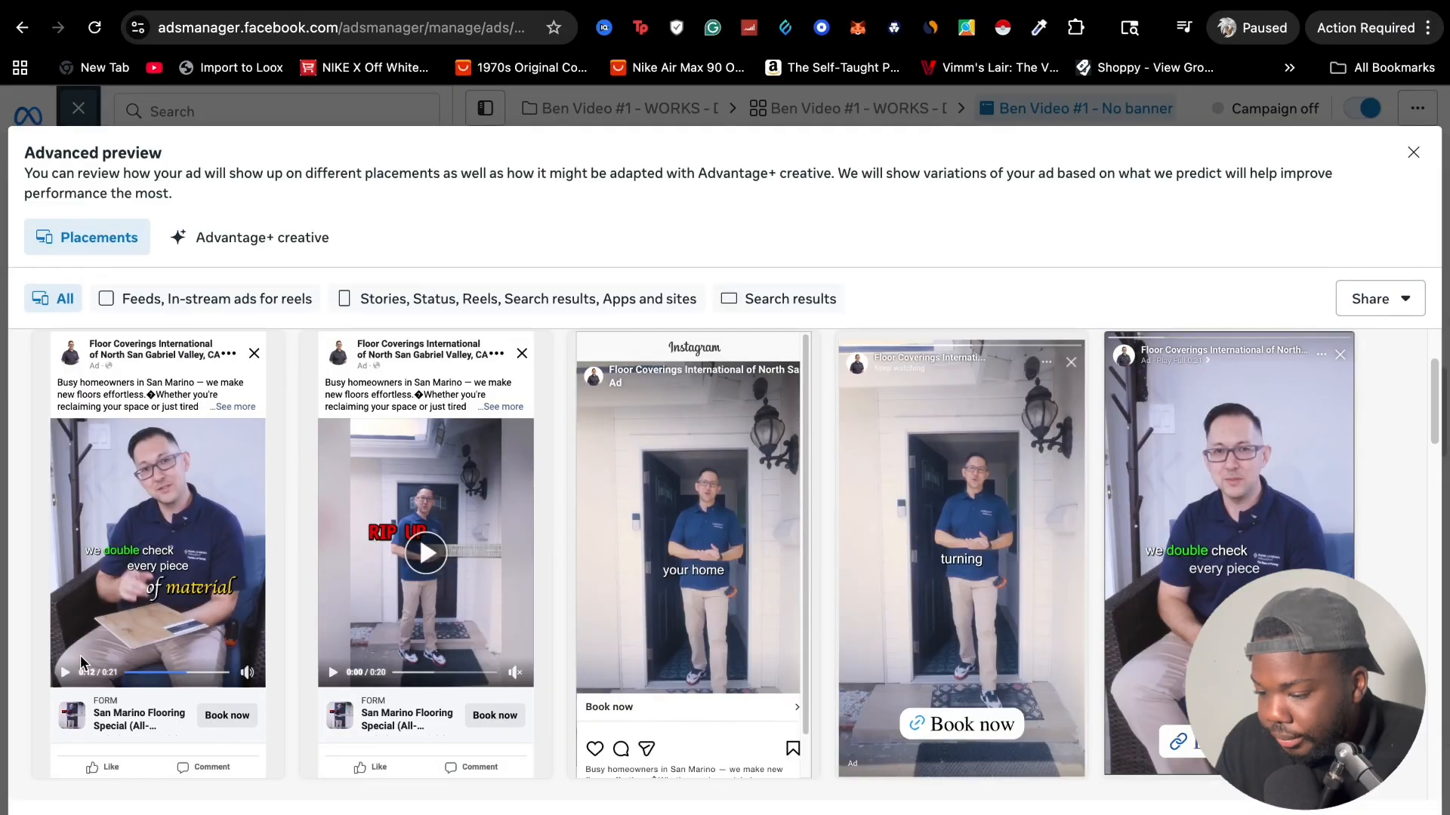
Resume the Facebook Feed video ad in Ads Manager, and handwrite "Entertaining" beside "Offer" on the Miro board
{"action": "left_click", "coordinate": [65, 671]}
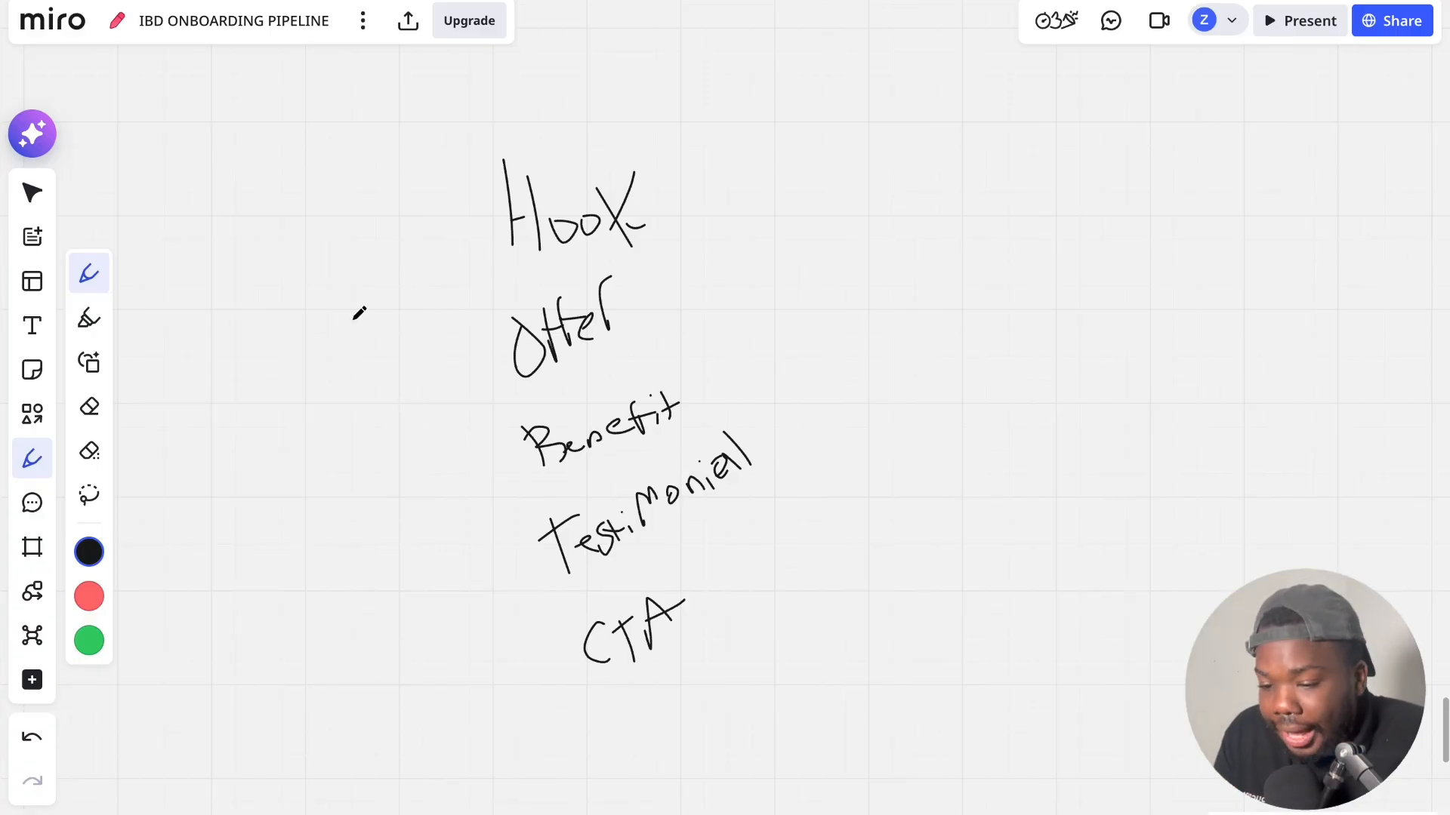
{"action": "left_click_drag", "start_coordinate": [804, 302], "coordinate": [806, 352]}
{"action": "left_click_drag", "start_coordinate": [787, 308], "coordinate": [813, 303]}
{"action": "mouse_move", "coordinate": [803, 352]}
{"action": "left_mouse_down"}
{"action": "mouse_move", "coordinate": [867, 298]}
{"action": "mouse_move", "coordinate": [921, 304]}
{"action": "mouse_move", "coordinate": [1001, 245]}
{"action": "mouse_move", "coordinate": [1010, 290]}
{"action": "left_mouse_up"}
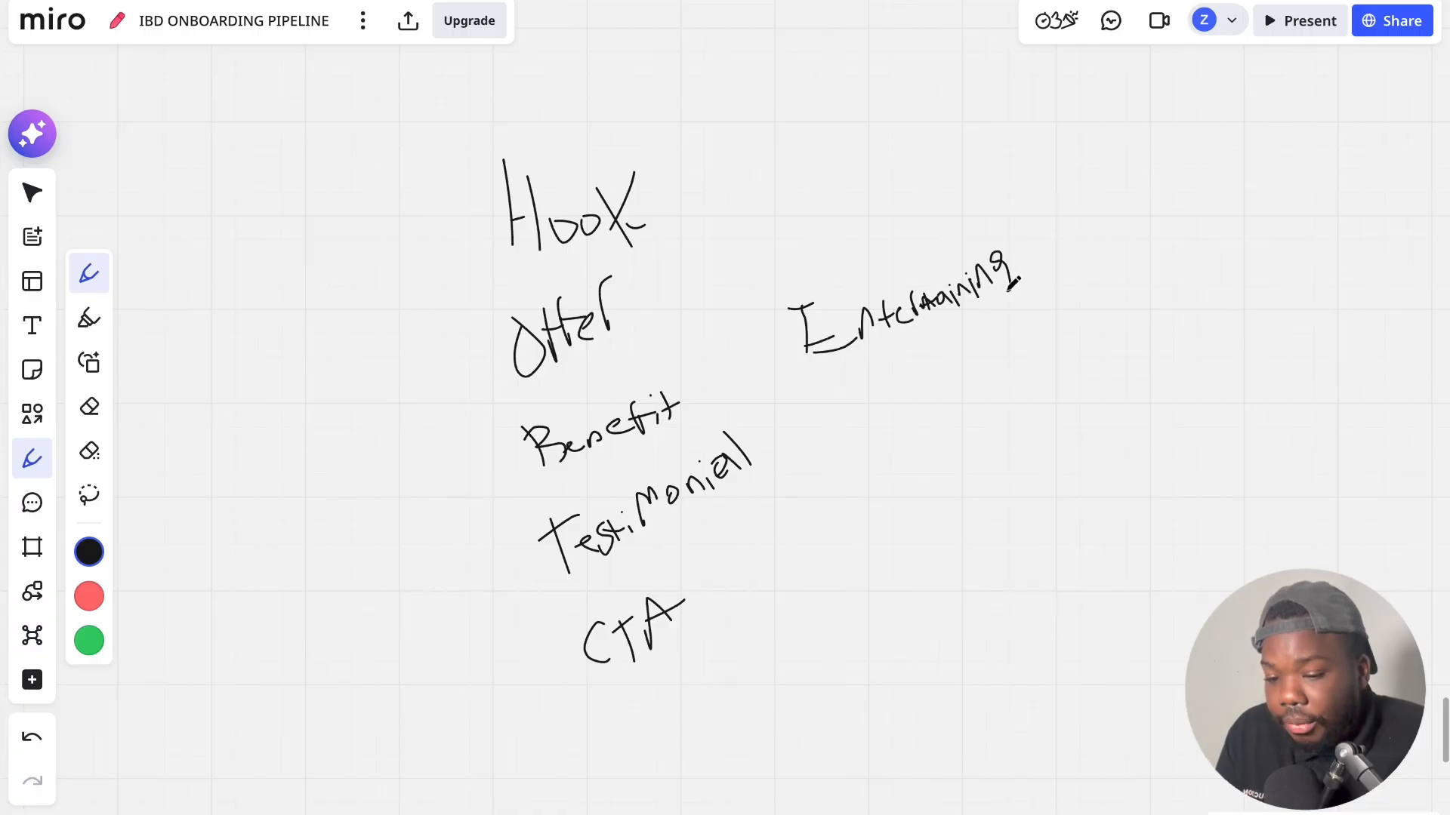
{"action": "left_click", "coordinate": [976, 261]}
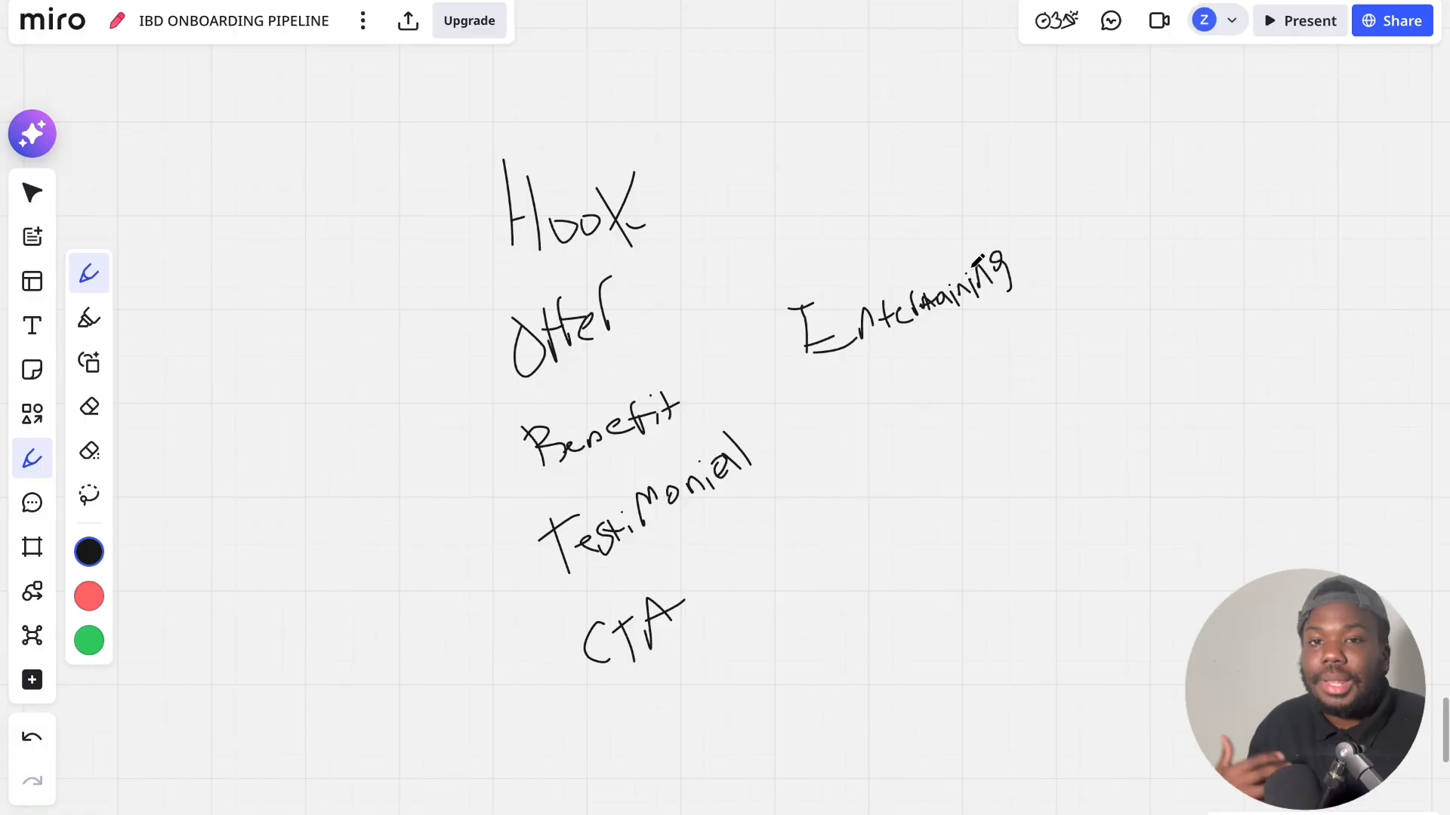